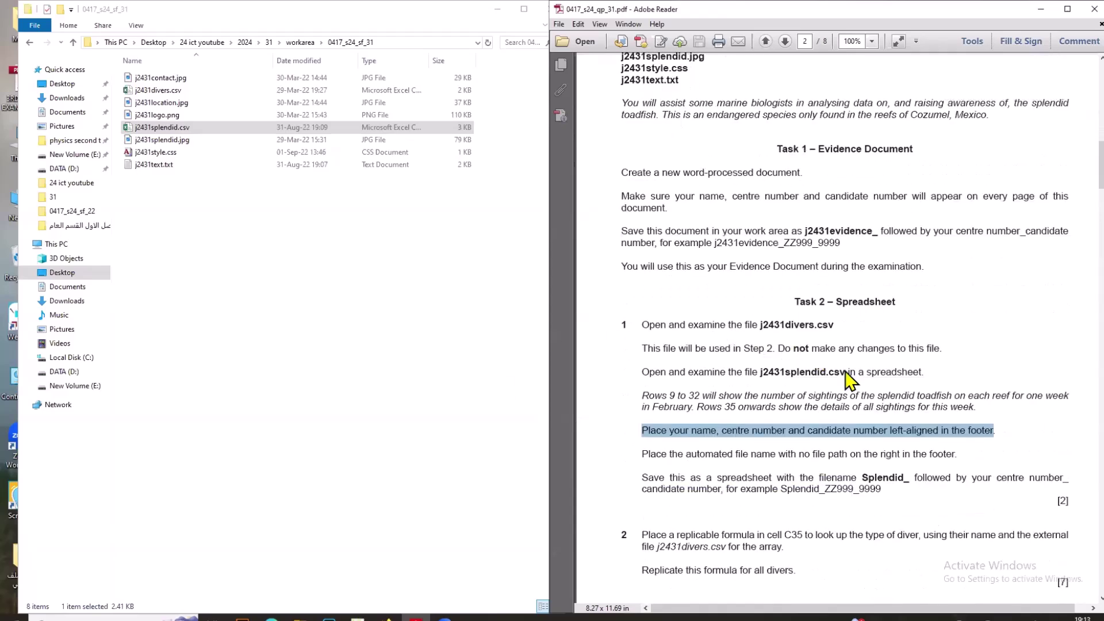
# Open j2431divers.csv from the 0417_s24_sf_31 folder and move its window down so the file list stays accessible.
pyautogui.click(315, 298)
pyautogui.click(73, 42)
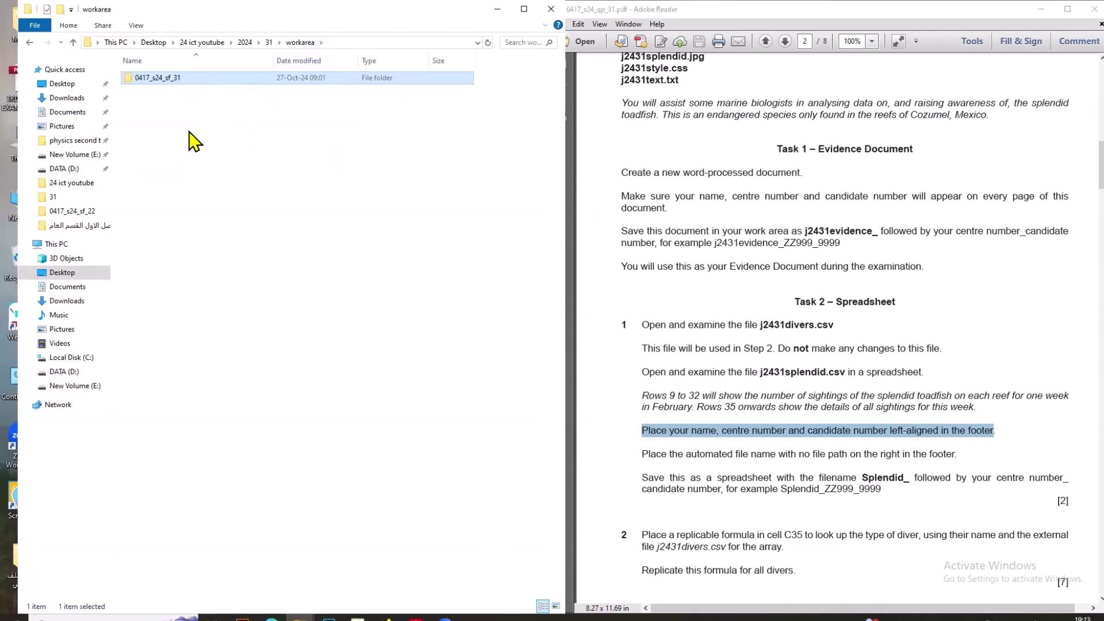
pyautogui.doubleClick(190, 81)
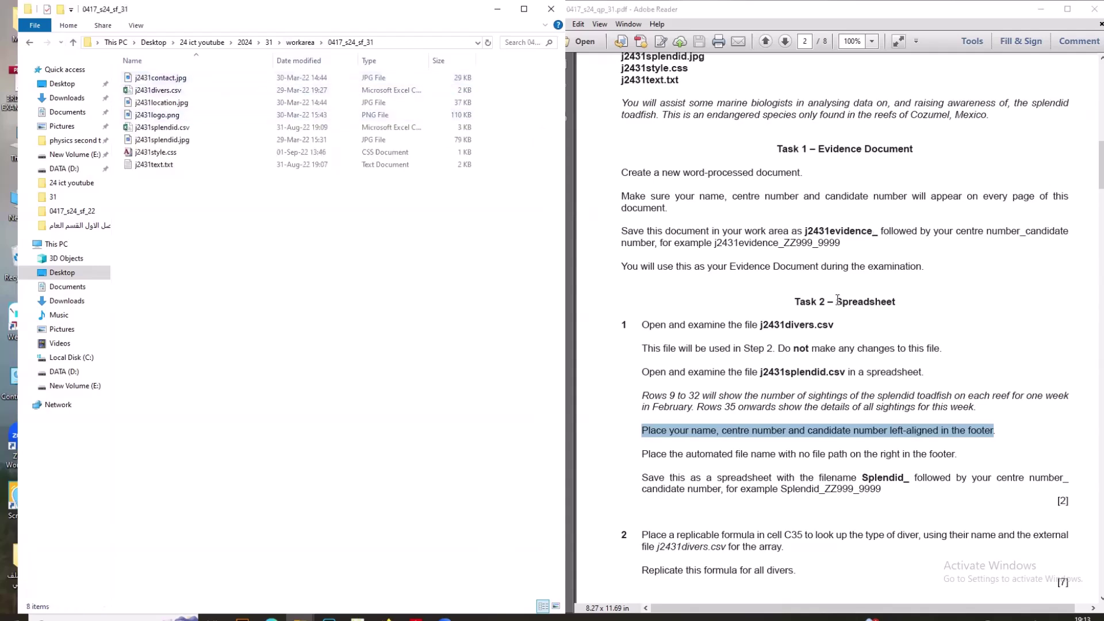
pyautogui.doubleClick(180, 90)
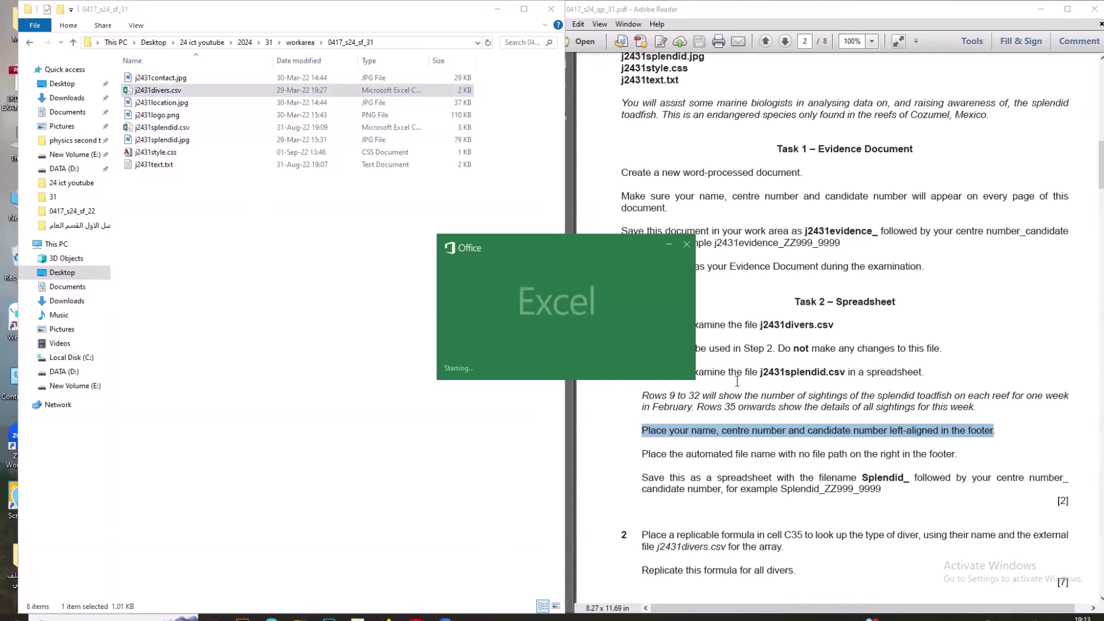
pyautogui.click(696, 358)
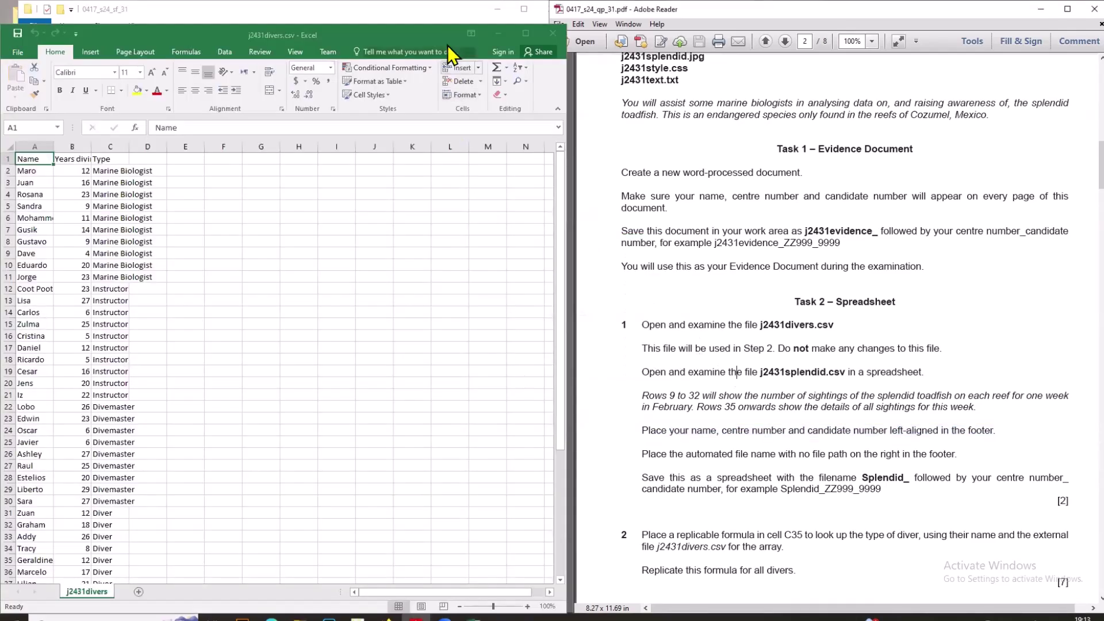
pyautogui.moveTo(447, 40); pyautogui.dragTo(449, 58)
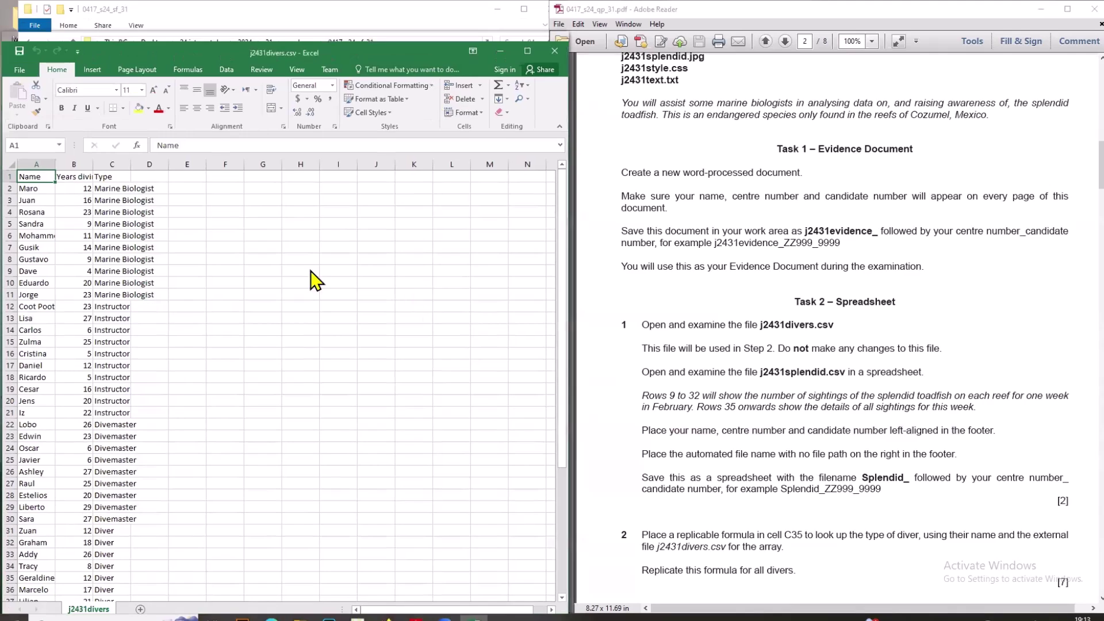
pyautogui.moveTo(330, 51); pyautogui.dragTo(308, 290)
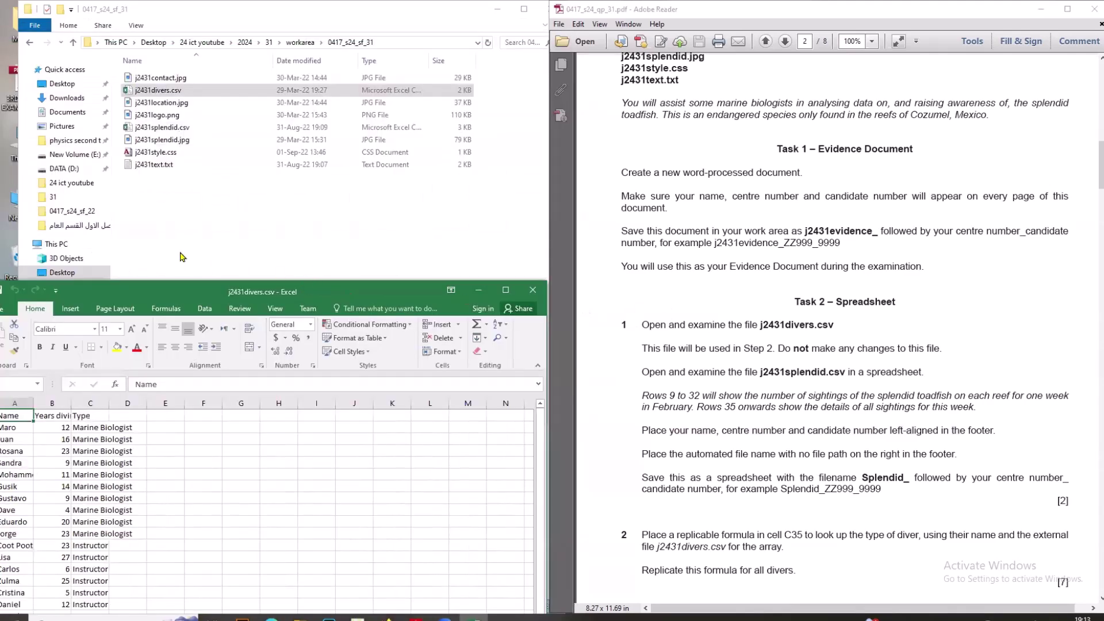
# Open j2431splendid.csv from the same folder and place its window beside the question paper.
pyautogui.click(187, 227)
pyautogui.doubleClick(179, 133)
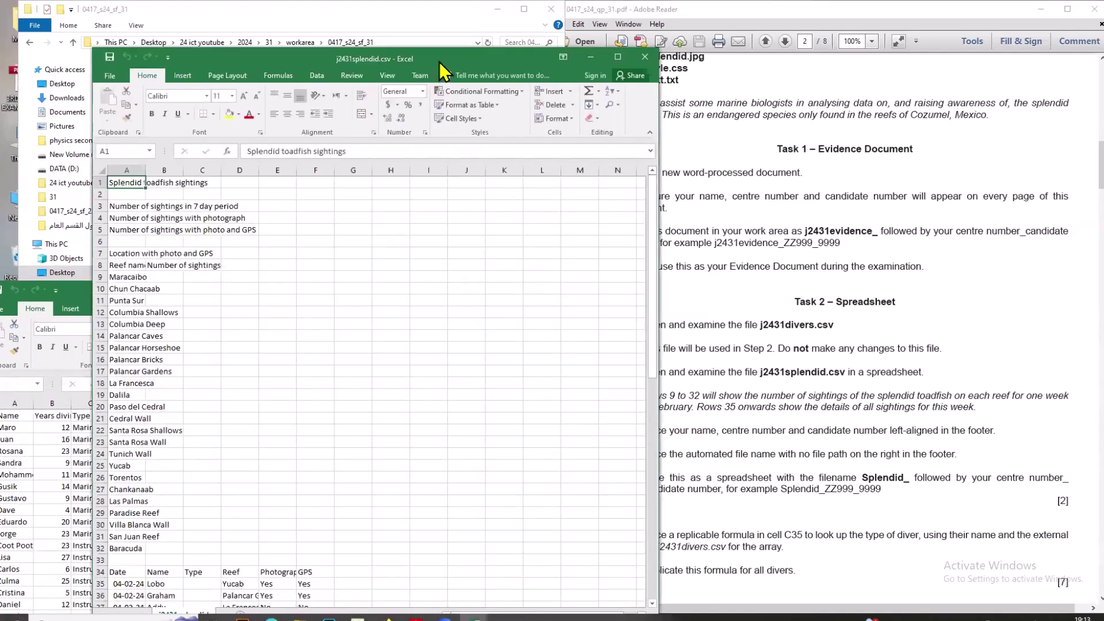
pyautogui.moveTo(439, 67); pyautogui.dragTo(399, 68)
pyautogui.click(805, 397)
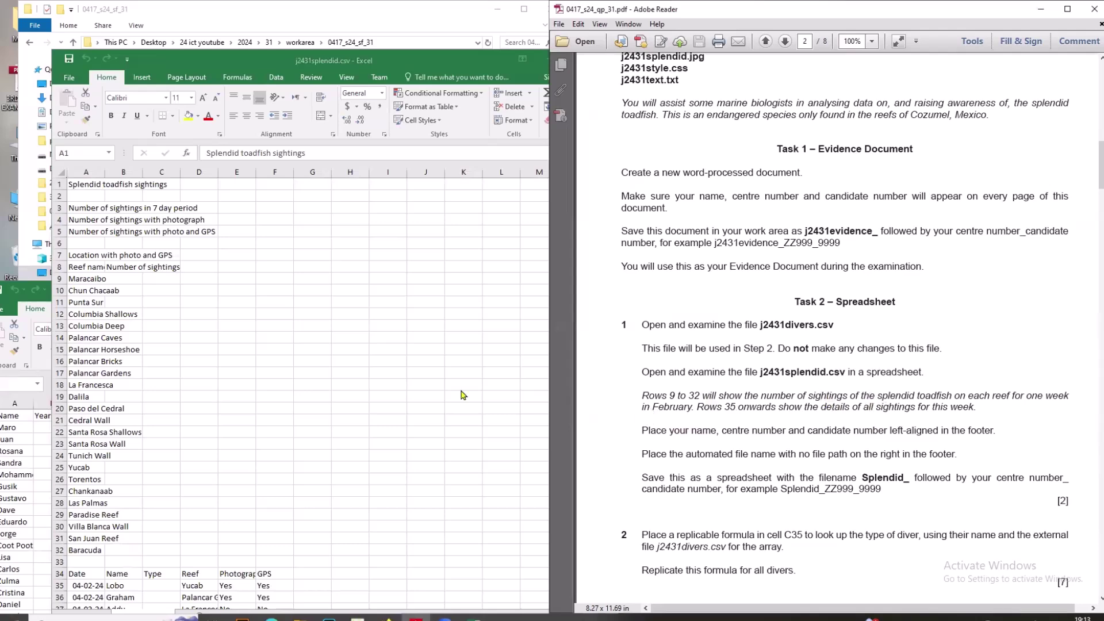
# Fit the widths of columns A and B in j2431splendid.csv to their contents.
pyautogui.click(105, 171)
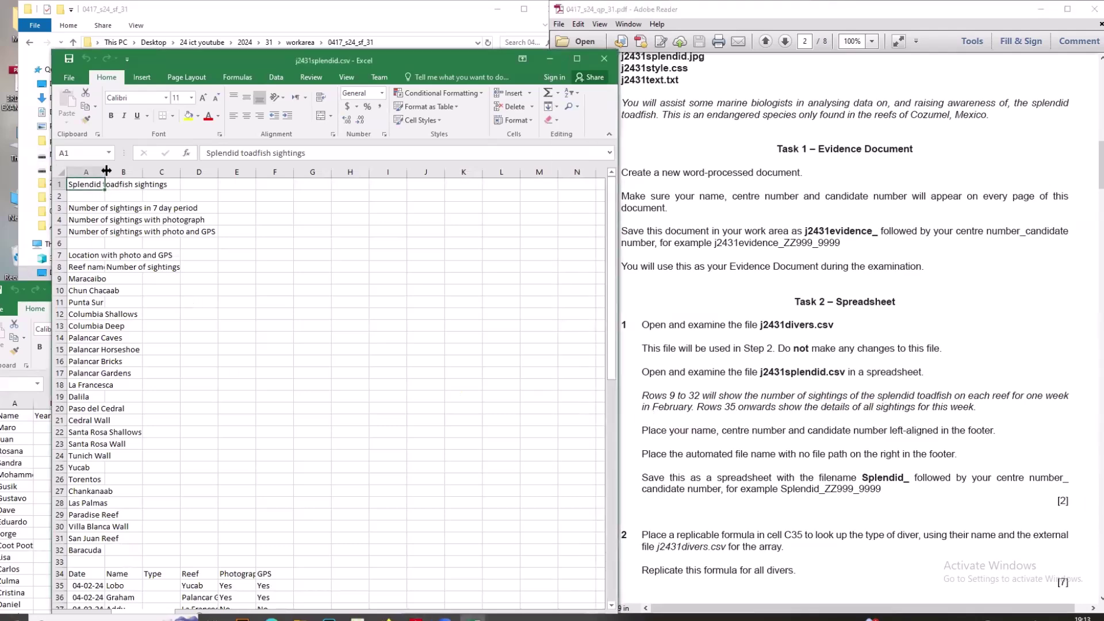
pyautogui.doubleClick(106, 172)
pyautogui.click(105, 171)
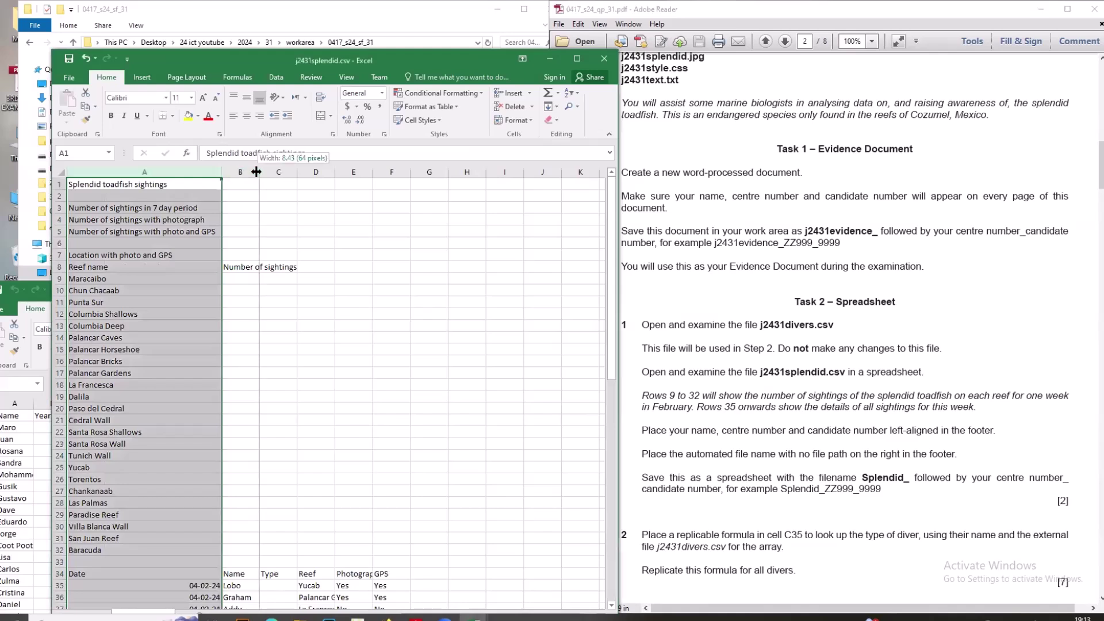
pyautogui.doubleClick(252, 172)
# Examine the reef list in rows 9 to 32 and the sighting details from row 35 onwards.
pyautogui.click(184, 252)
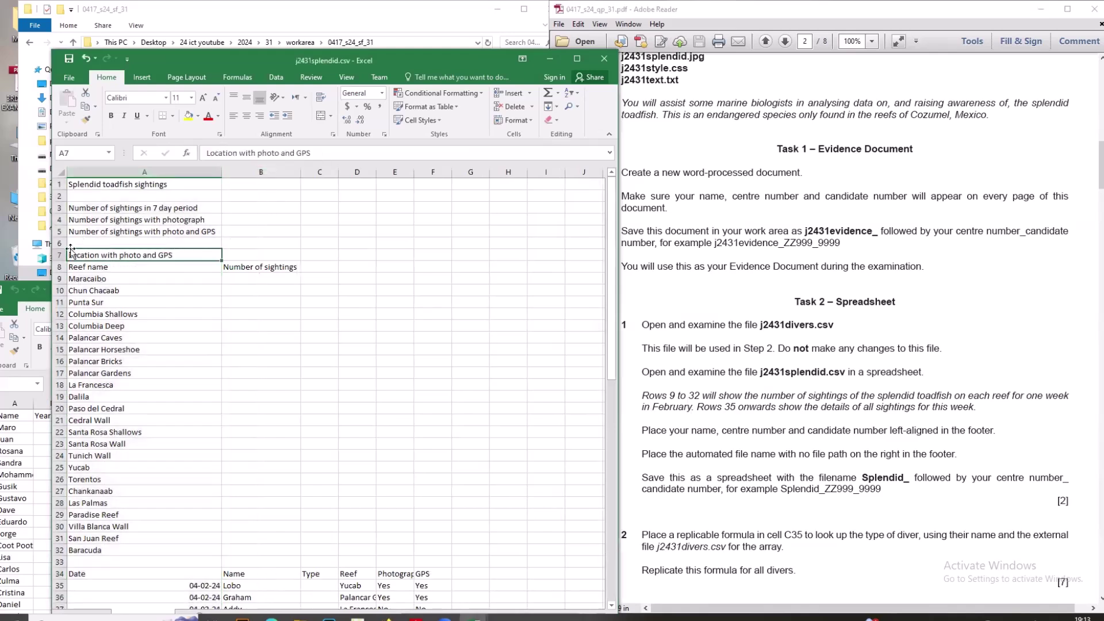
pyautogui.moveTo(63, 284); pyautogui.dragTo(64, 550)
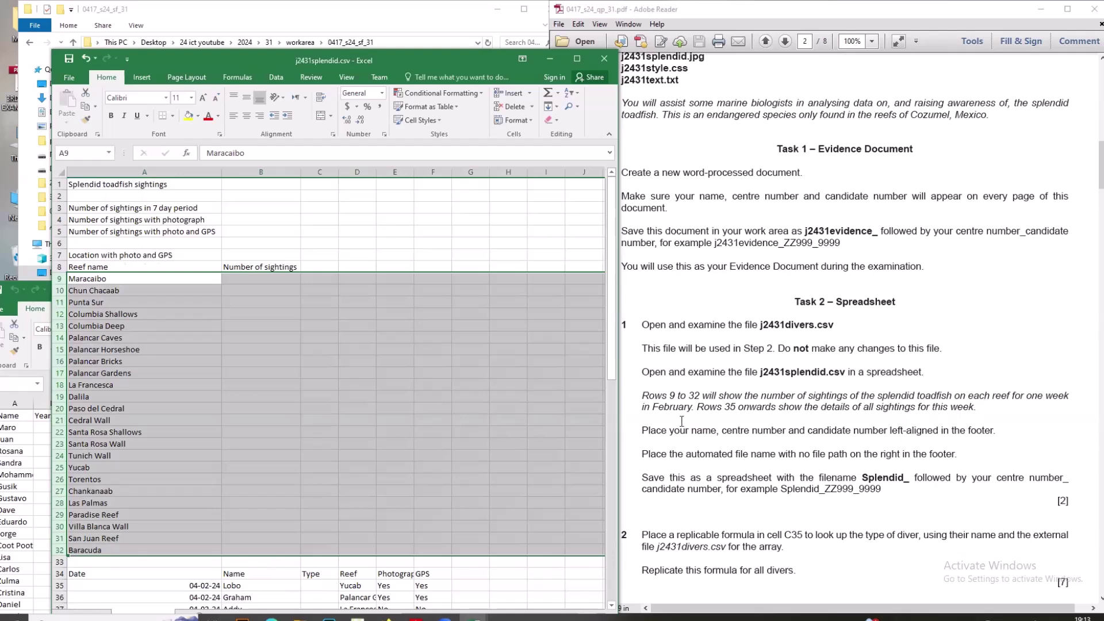
pyautogui.scroll(-3, 138, 581)
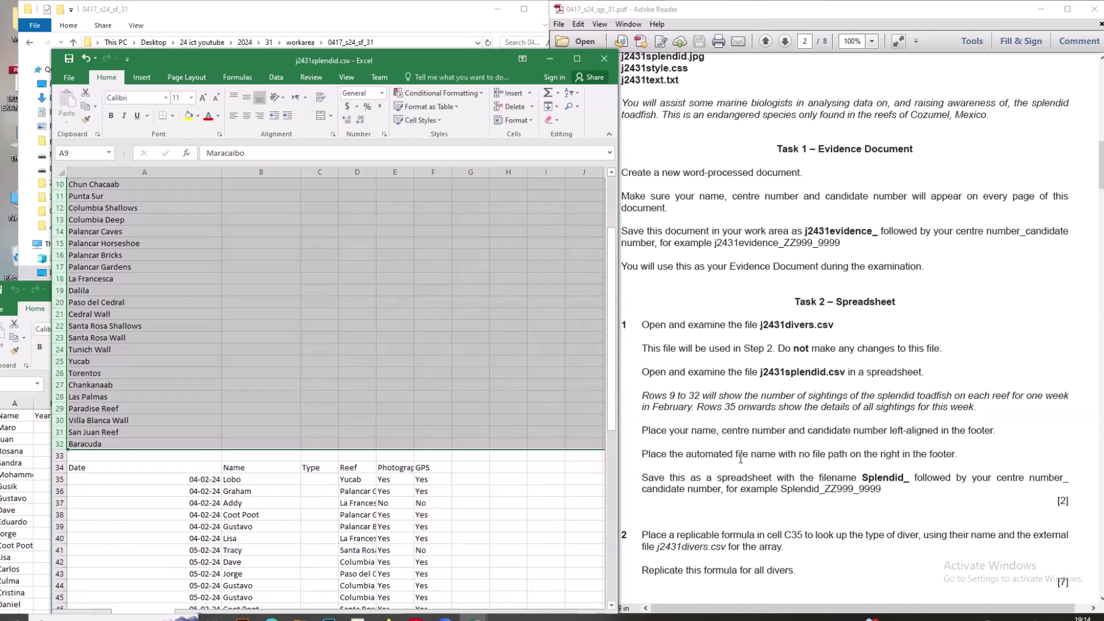
# Enter the candidate's name, centre number and candidate number in the left section of the sheet's footer.
pyautogui.click(143, 79)
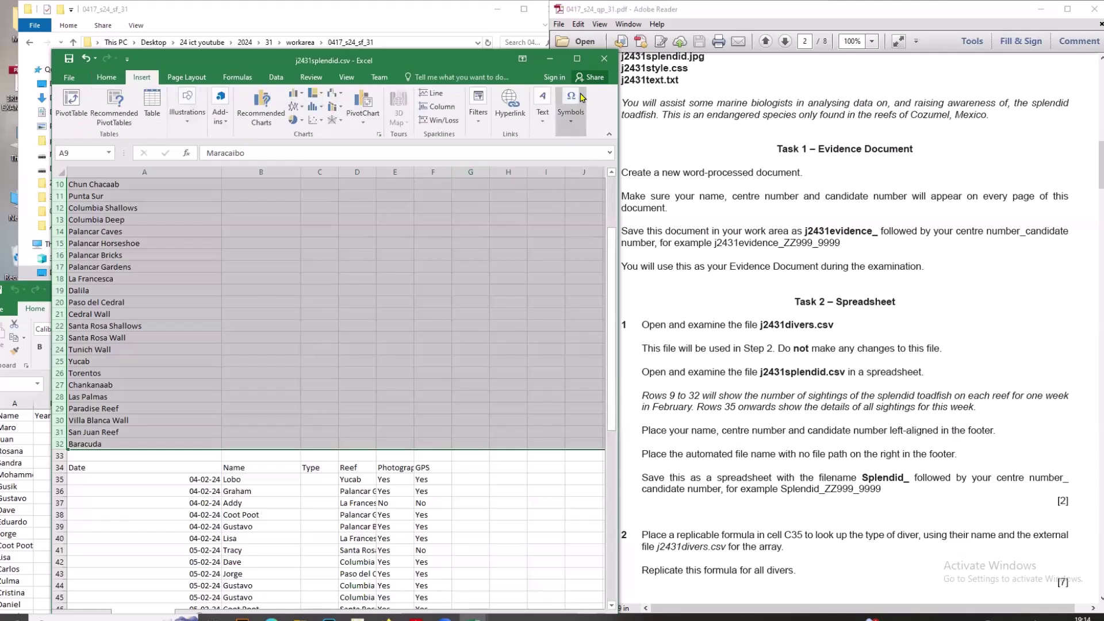
pyautogui.click(543, 122)
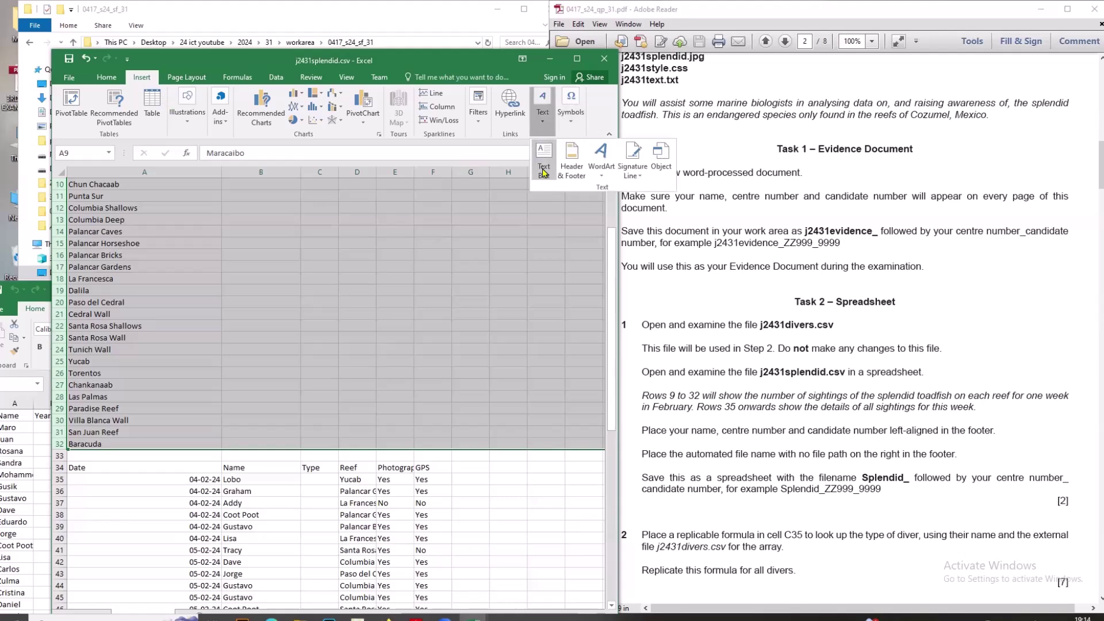
pyautogui.click(572, 161)
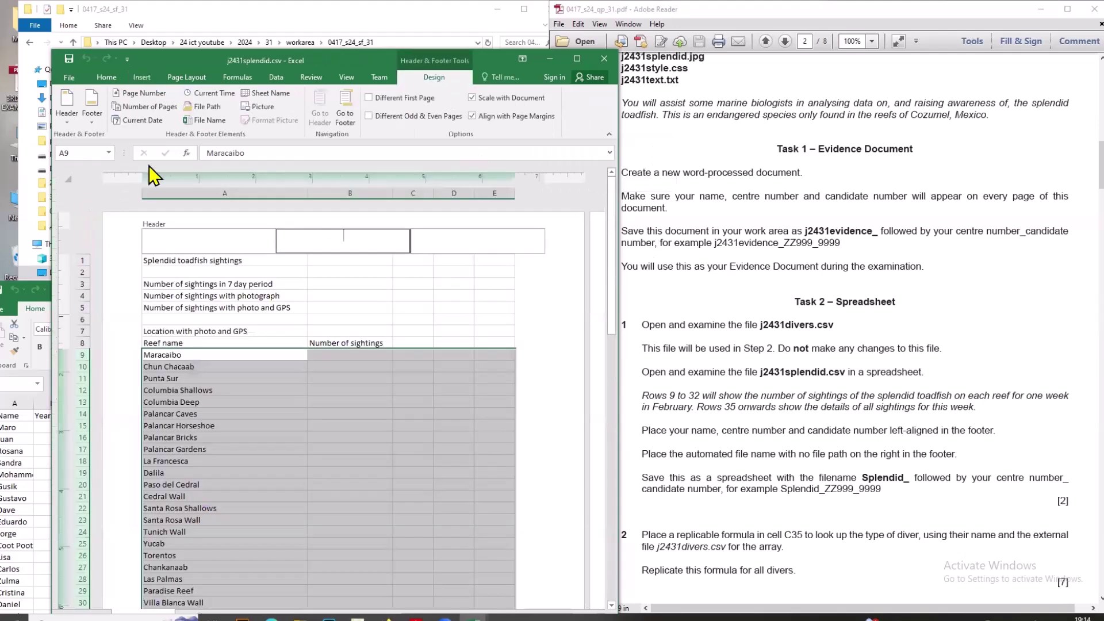
pyautogui.click(345, 115)
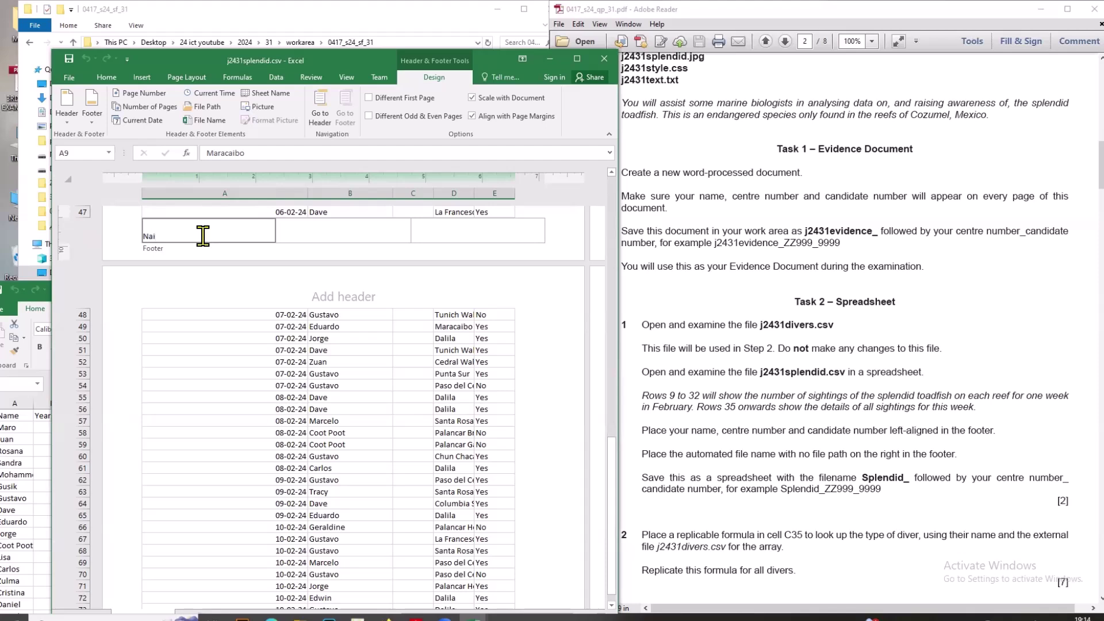
pyautogui.click(203, 236)
pyautogui.write('Nai,')
pyautogui.press('BackSpace')
pyautogui.press('BackSpace')
pyautogui.press('BackSpace')
pyautogui.press('BackSpace')
pyautogui.press('BackSpace')
pyautogui.write('M')
pyautogui.write('5665')
# Insert the automated file name without path in the footer's right section and return the sheet to Normal view.
pyautogui.click(477, 226)
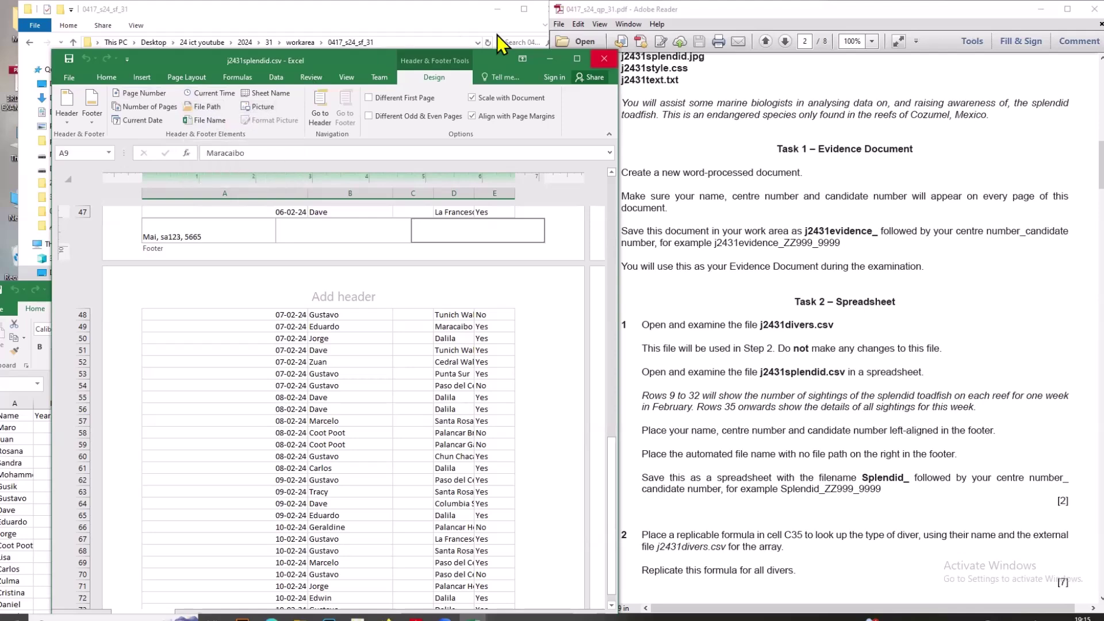
pyautogui.click(577, 58)
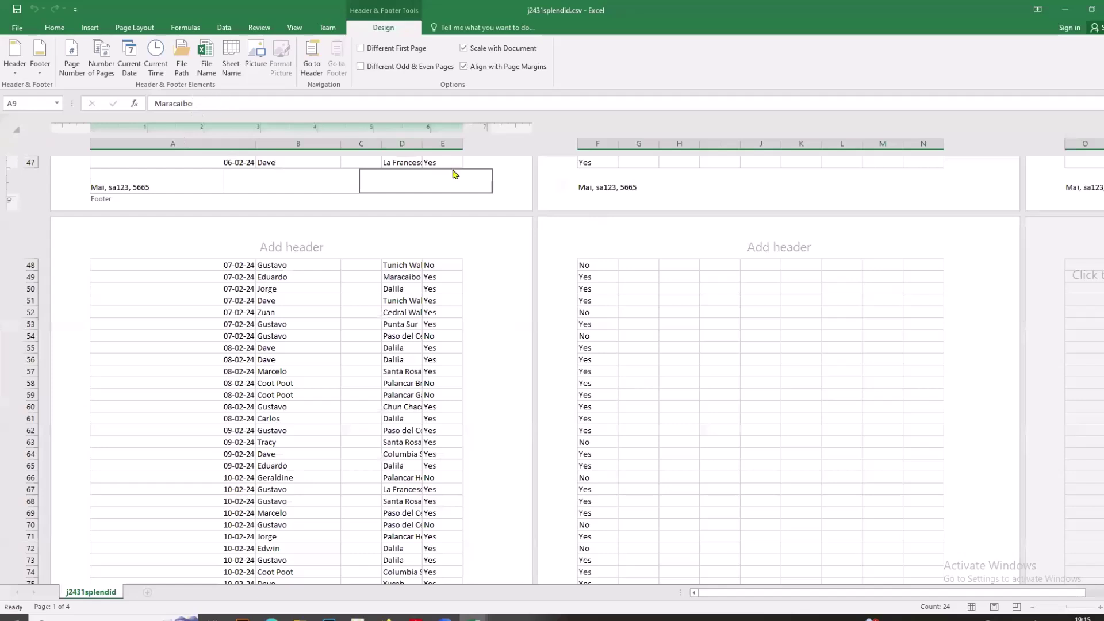
pyautogui.click(206, 68)
pyautogui.click(153, 375)
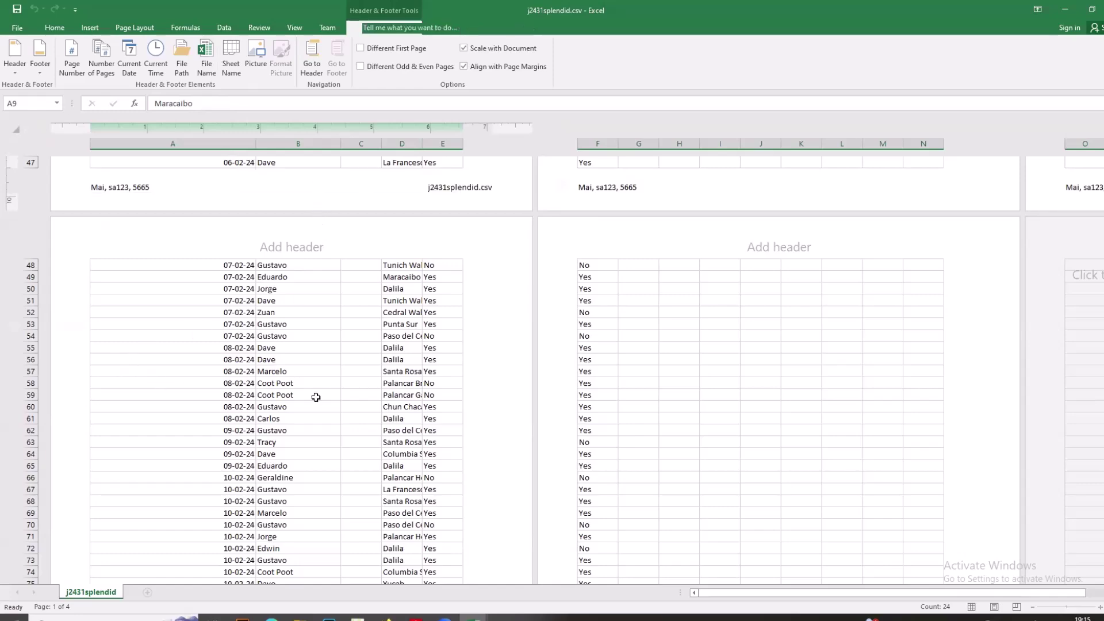
pyautogui.click(972, 607)
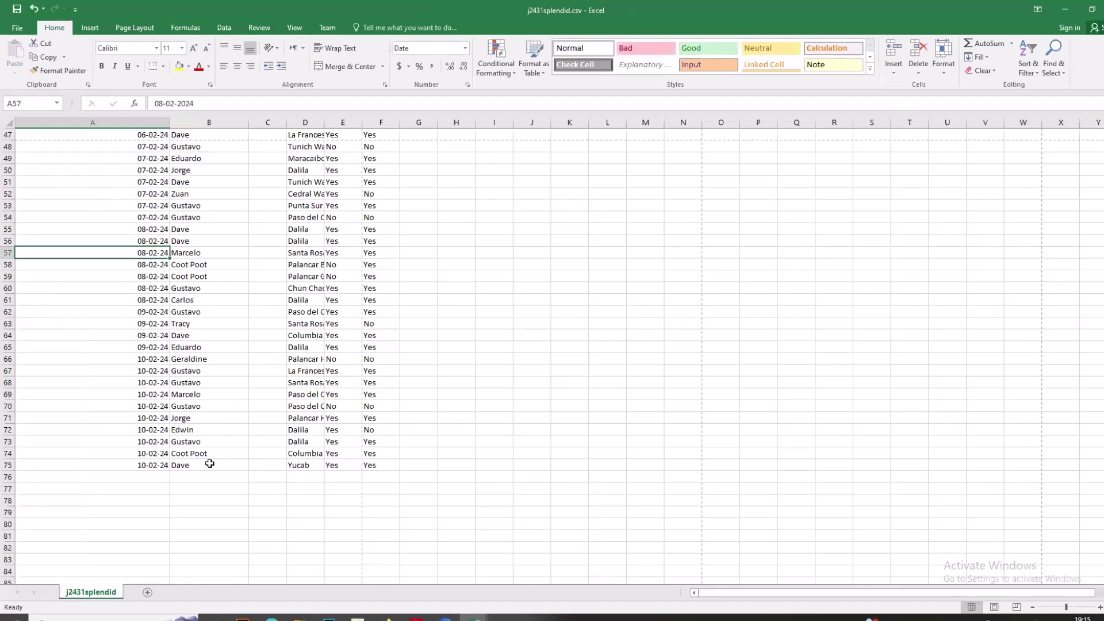
# Check the footer in the sheet's print preview, and restore the smaller spreadsheet window.
pyautogui.scroll(15, 209, 463)
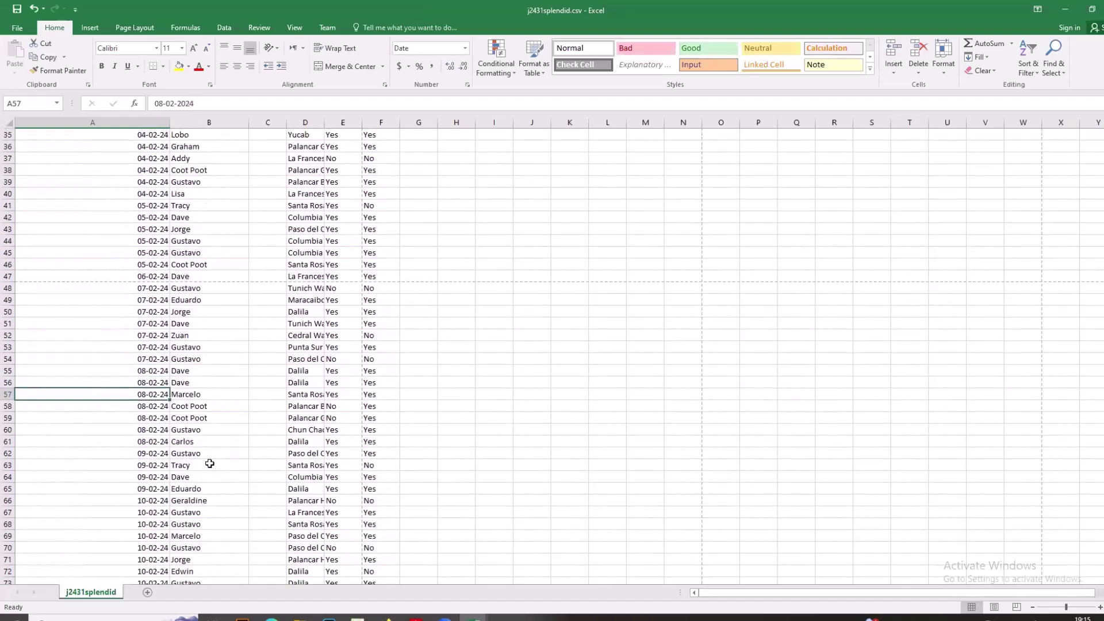
pyautogui.click(19, 29)
pyautogui.click(40, 174)
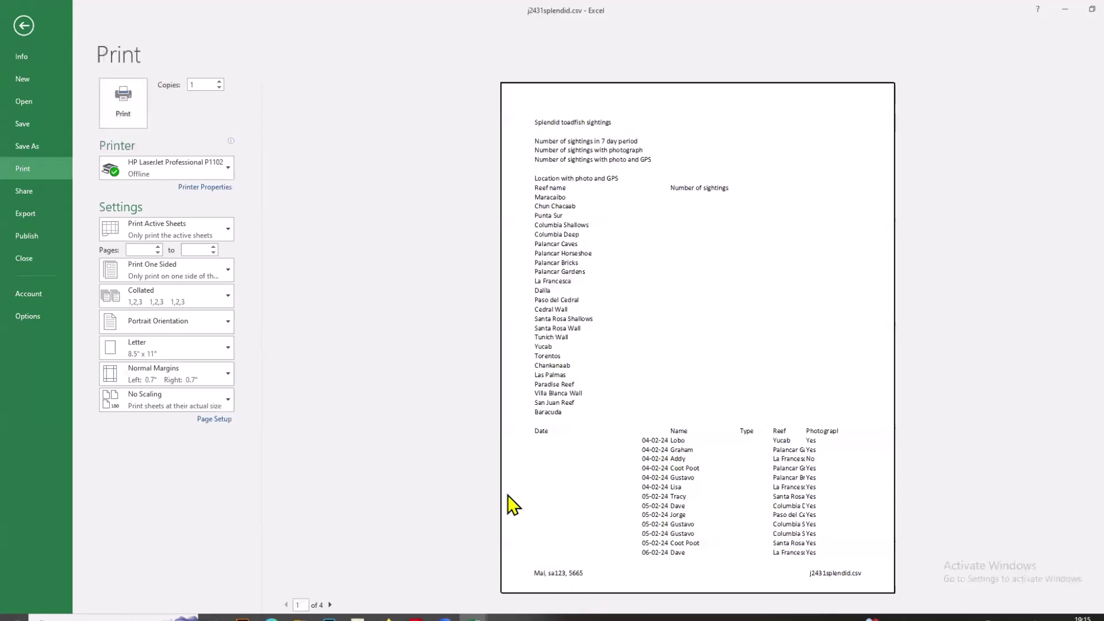
pyautogui.click(24, 25)
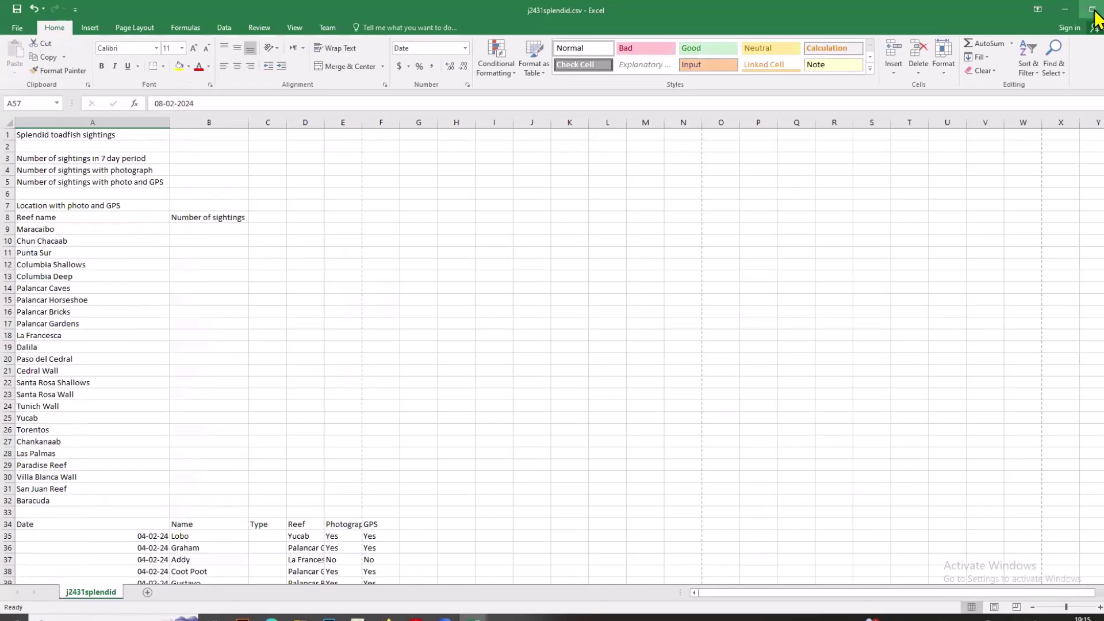
pyautogui.click(1092, 9)
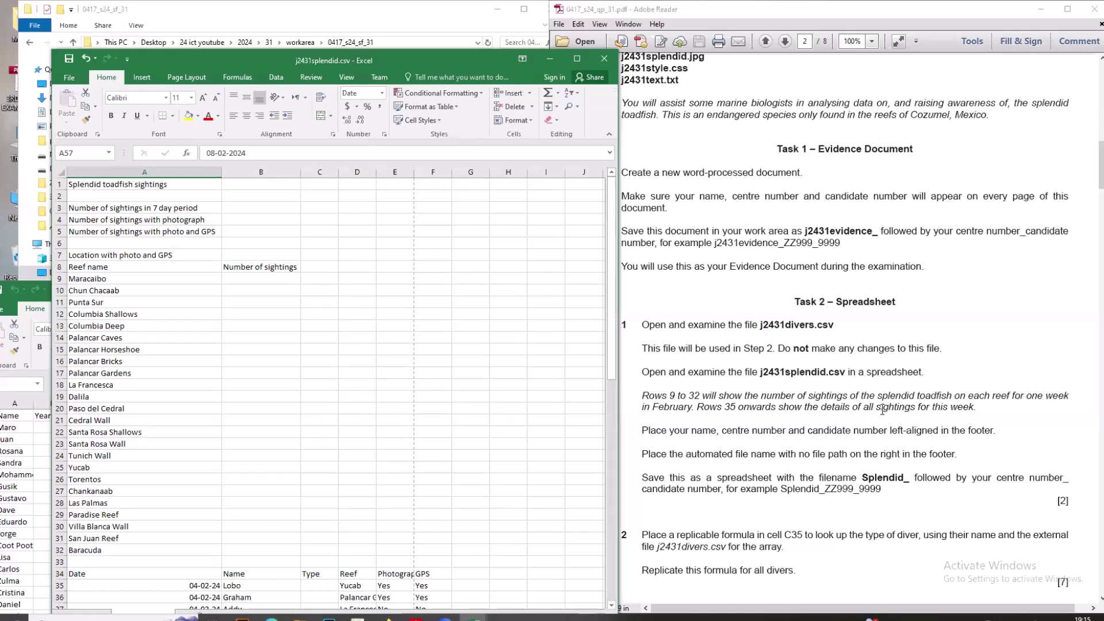
# Switch to the question paper in Adobe Reader and copy the example filename Splendid_ZZ999_9999.
pyautogui.click(860, 438)
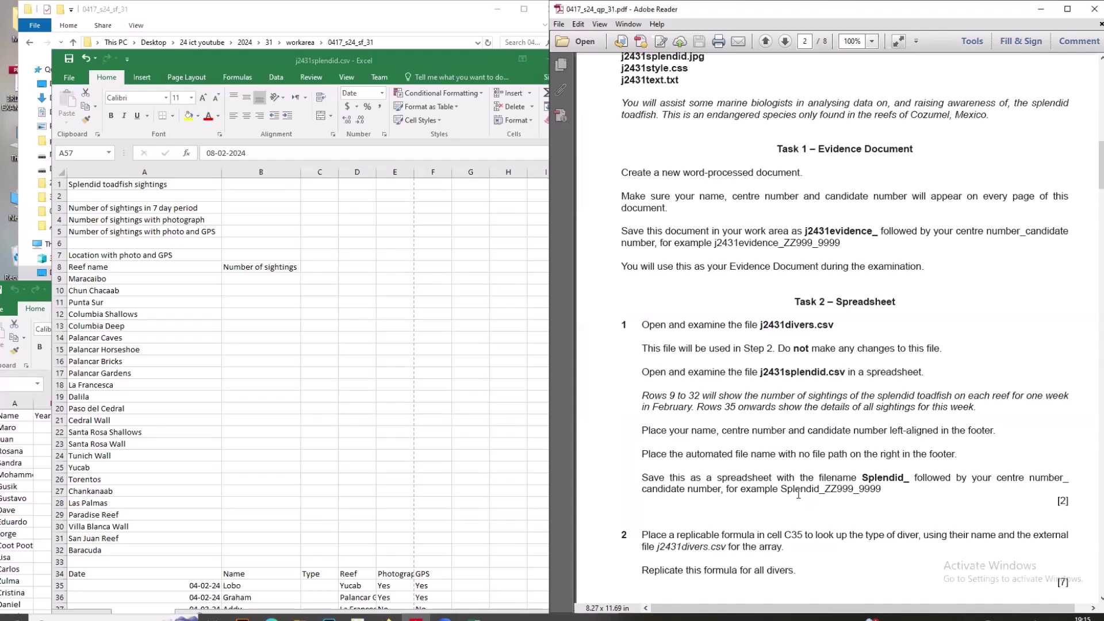
pyautogui.moveTo(785, 489); pyautogui.dragTo(881, 485)
pyautogui.rightClick(866, 488)
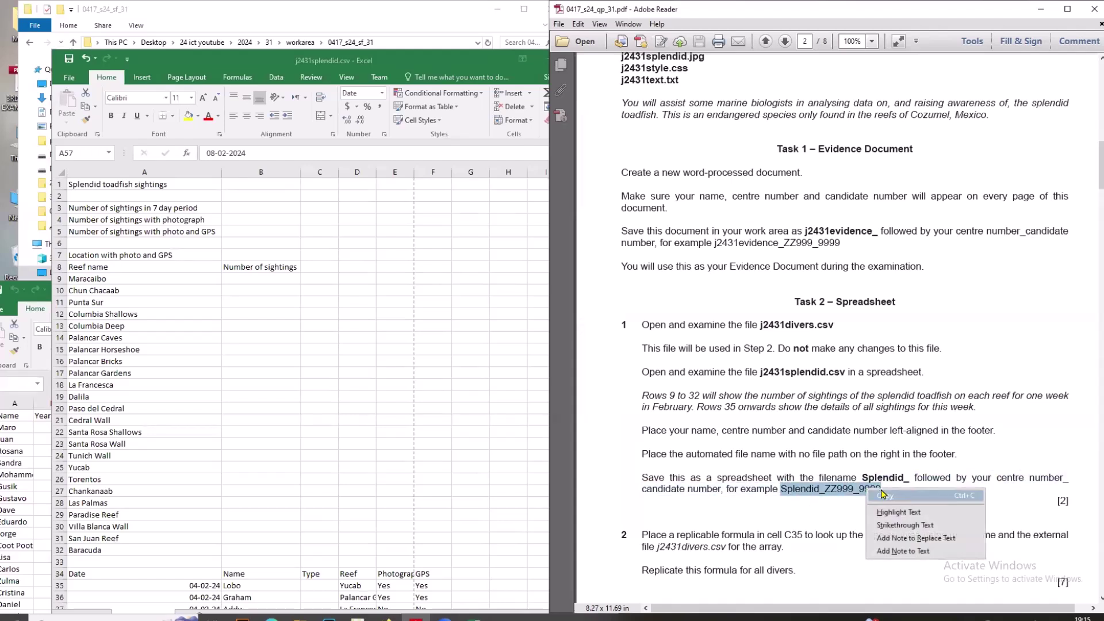
pyautogui.click(882, 494)
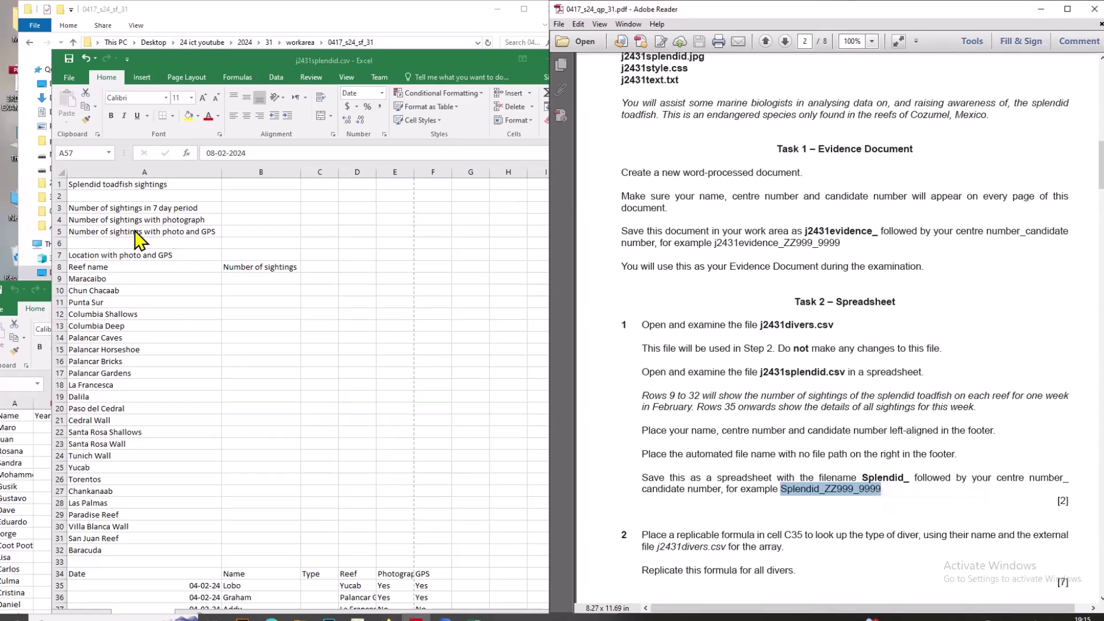
# Start saving a copy of the splendid toadfish sheet in the workarea folder, with Excel Workbook (*.xlsx) as the file type.
pyautogui.click(69, 77)
pyautogui.click(71, 79)
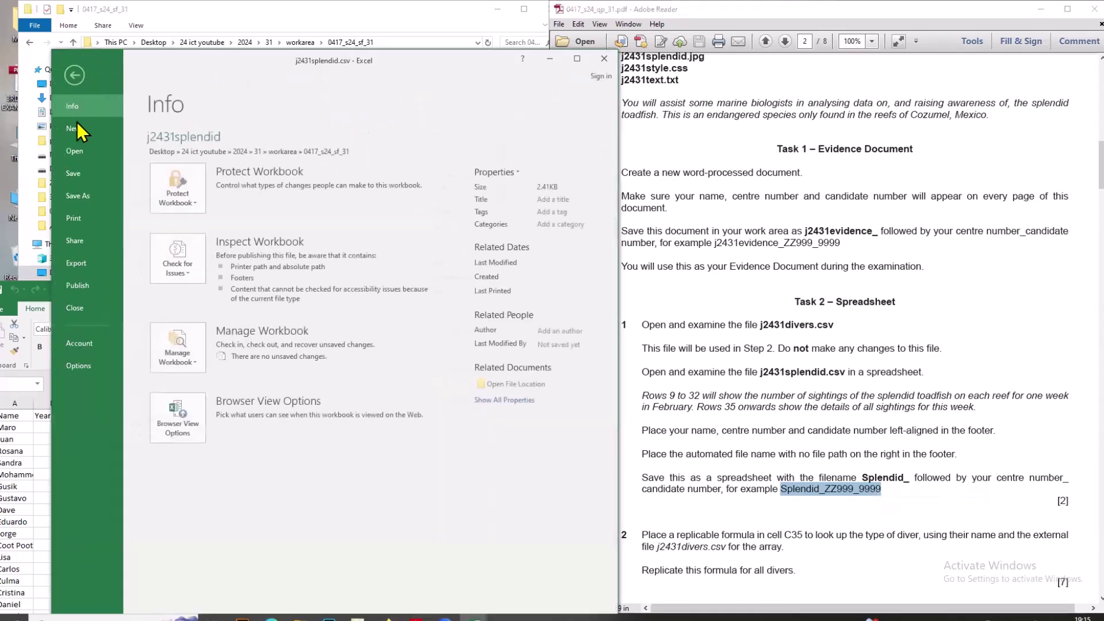
pyautogui.click(82, 195)
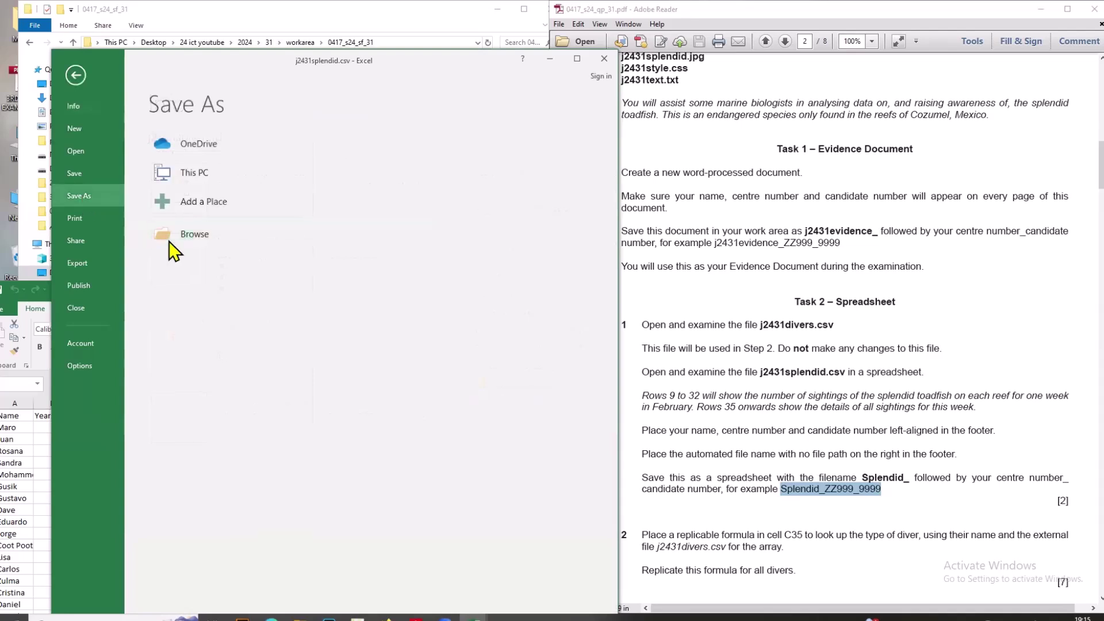
pyautogui.click(183, 240)
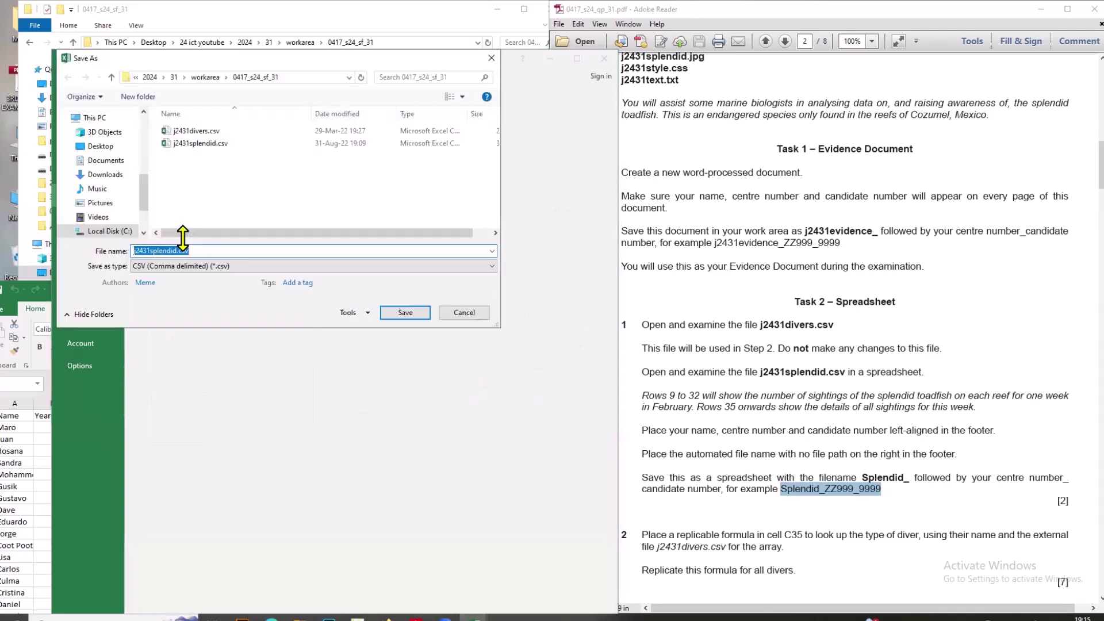
pyautogui.click(205, 77)
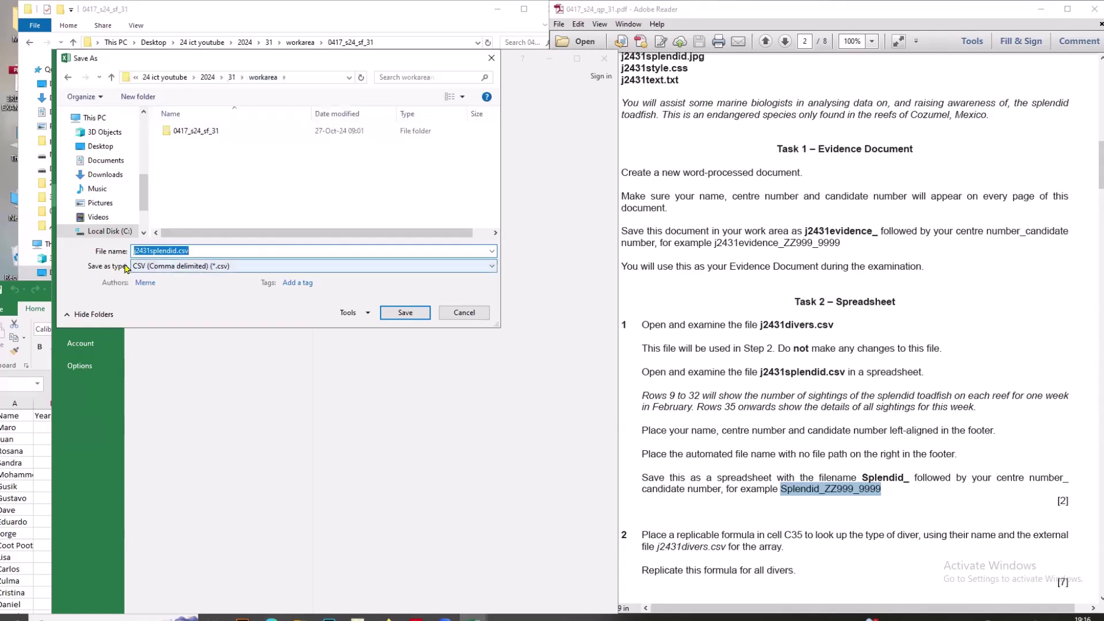
pyautogui.click(182, 267)
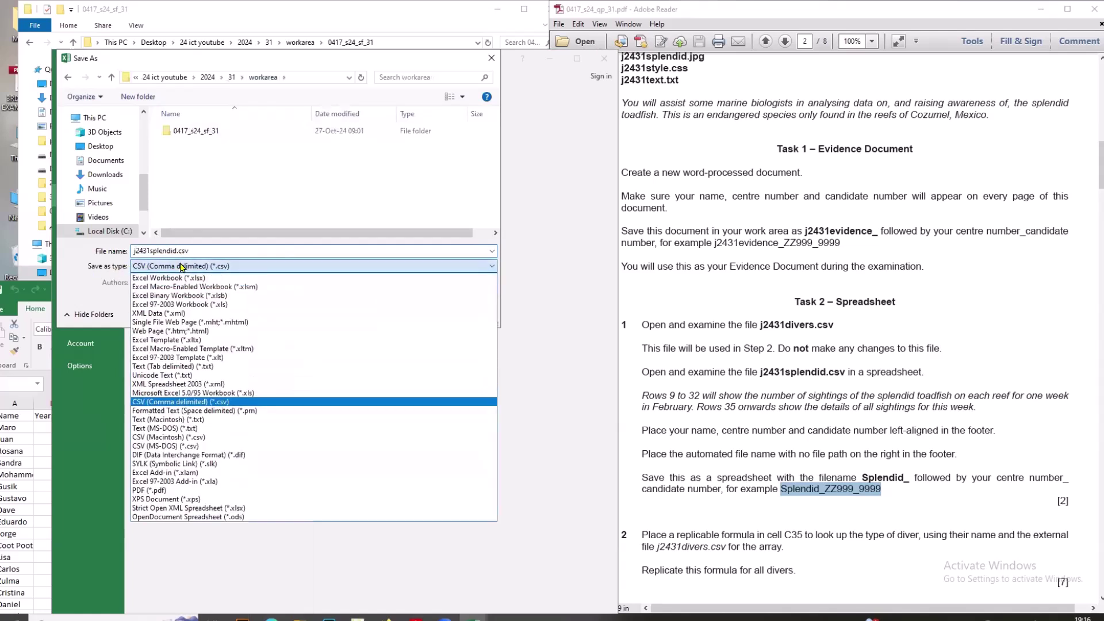
pyautogui.click(192, 280)
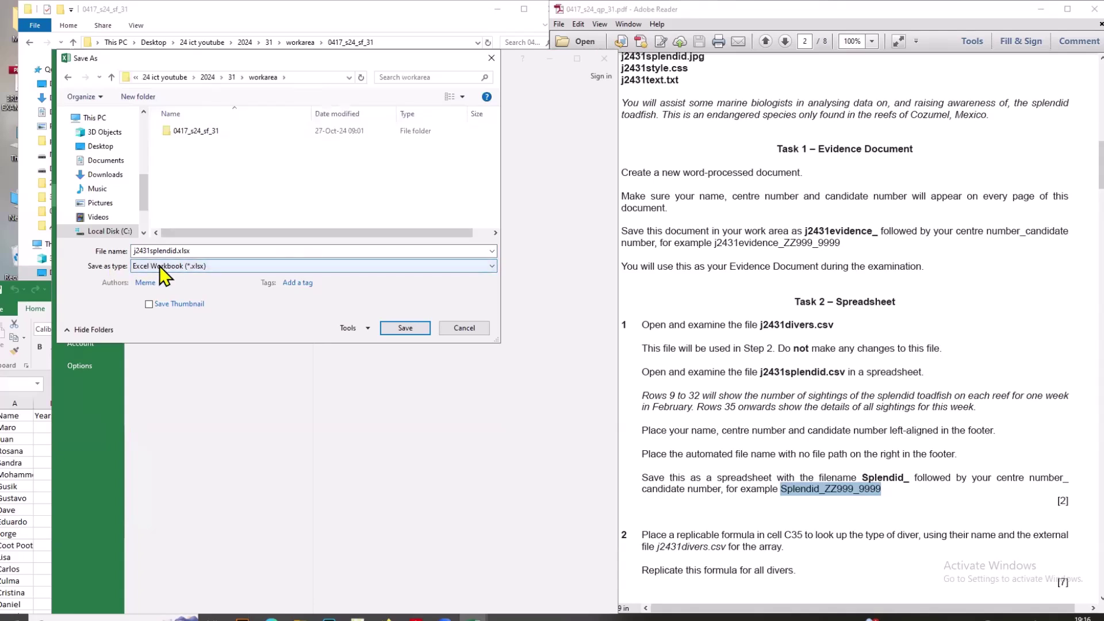
# Name the workbook Splendid_sa123_9999, adapting the copied example filename, and save it.
pyautogui.doubleClick(211, 247)
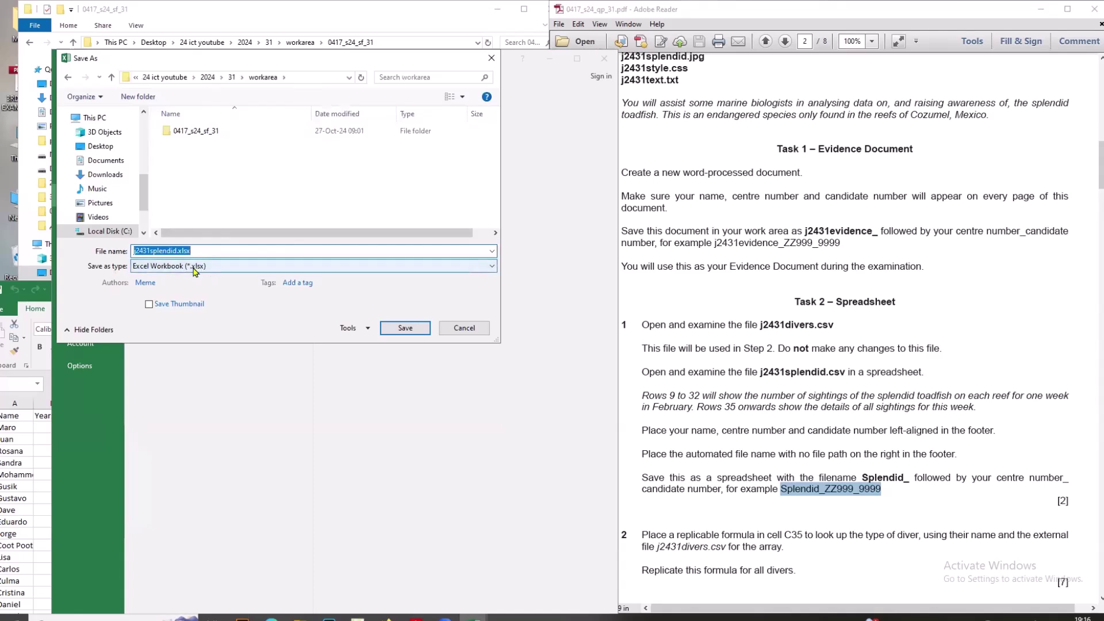
pyautogui.hotkey('ctrl', 'v')
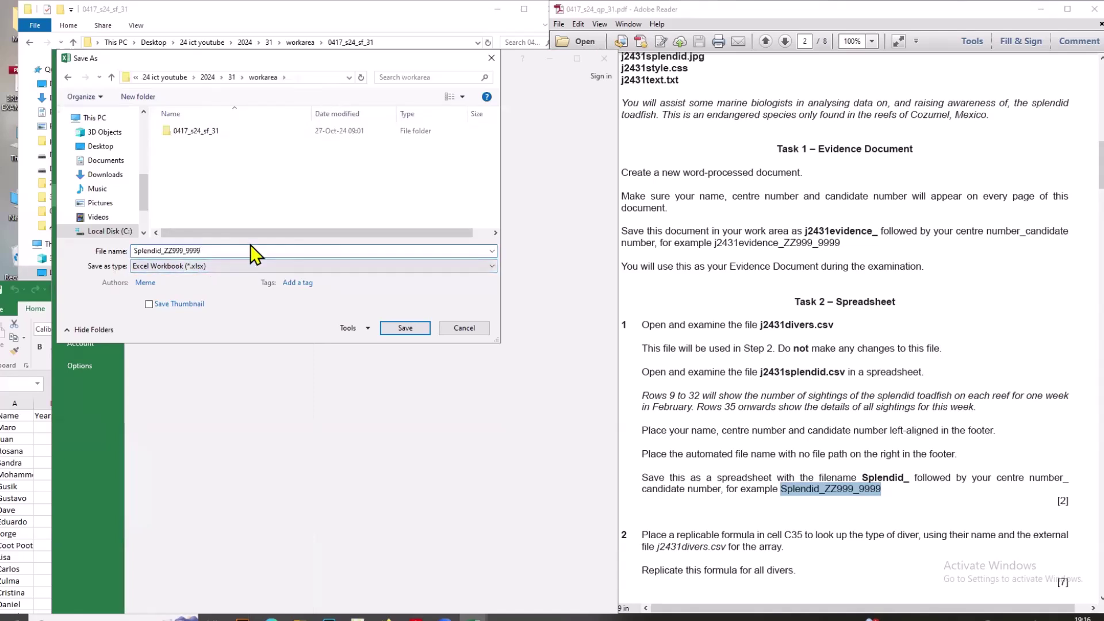
pyautogui.click(184, 251)
pyautogui.press('BackSpace')
pyautogui.press('BackSpace')
pyautogui.write('s')
pyautogui.click(405, 327)
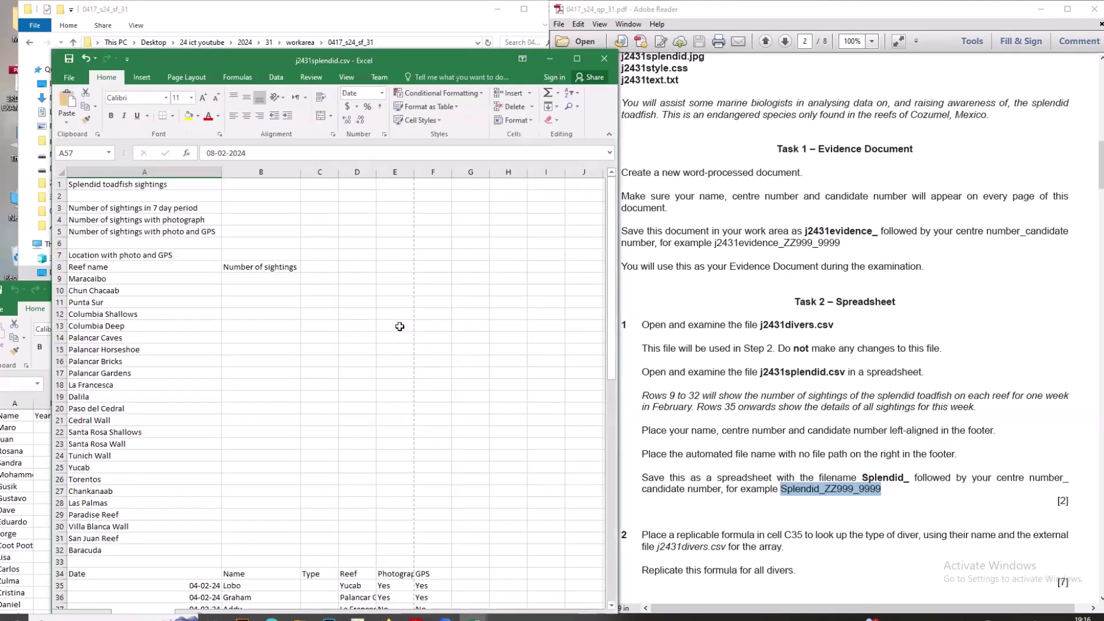
# Read step 2 of the question paper, select cell C35 and bring the j2431divers.csv workbook into view.
pyautogui.scroll(-1, 781, 500)
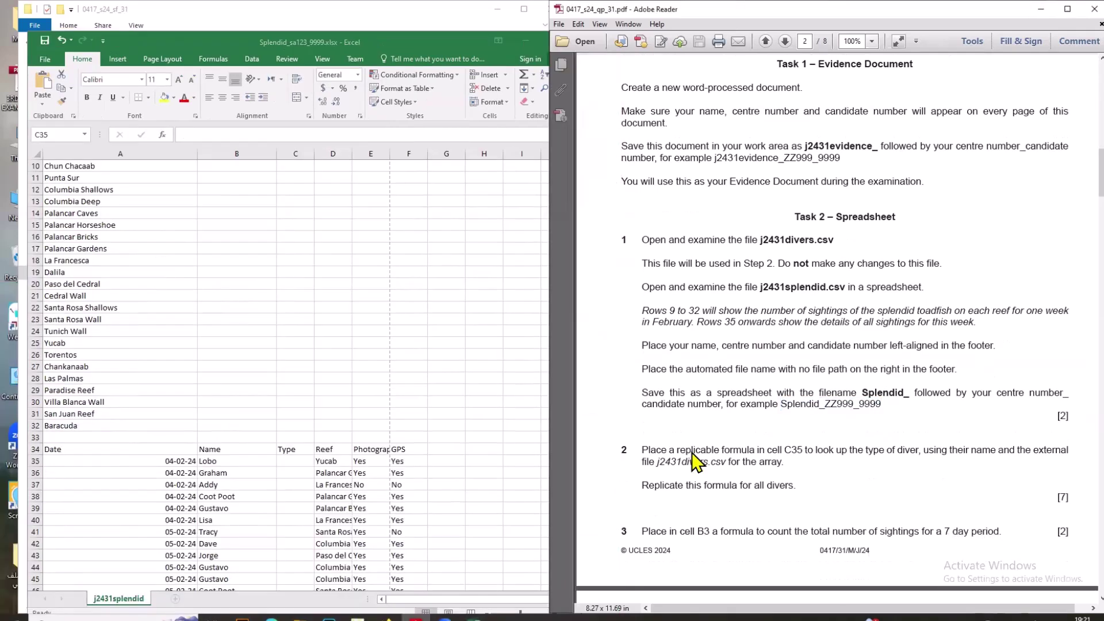
pyautogui.scroll(-1, 691, 448)
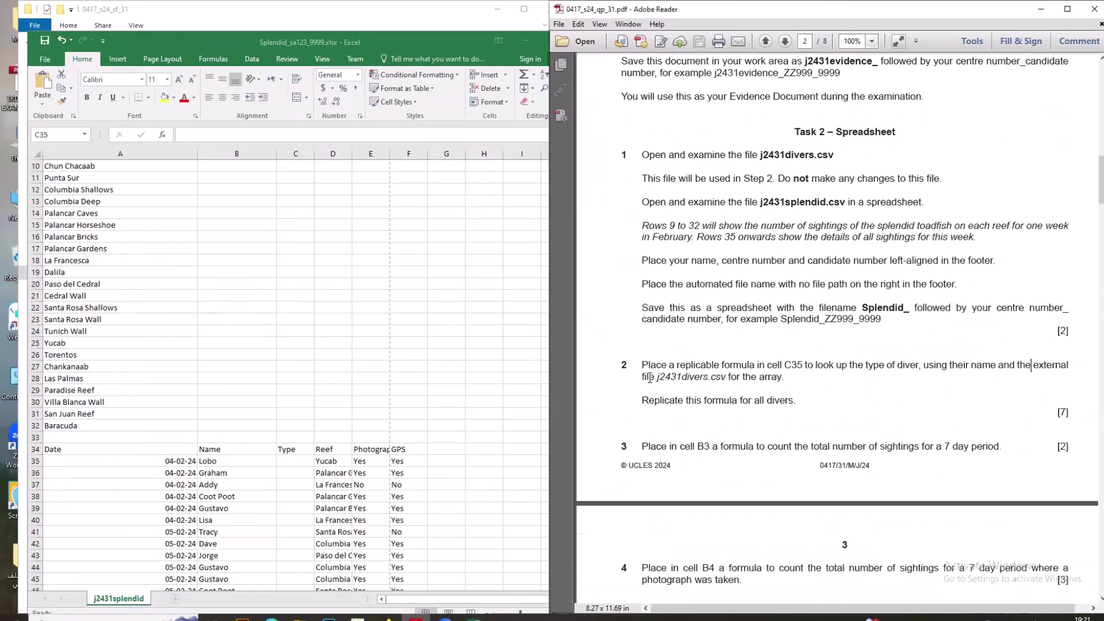
pyautogui.click(295, 461)
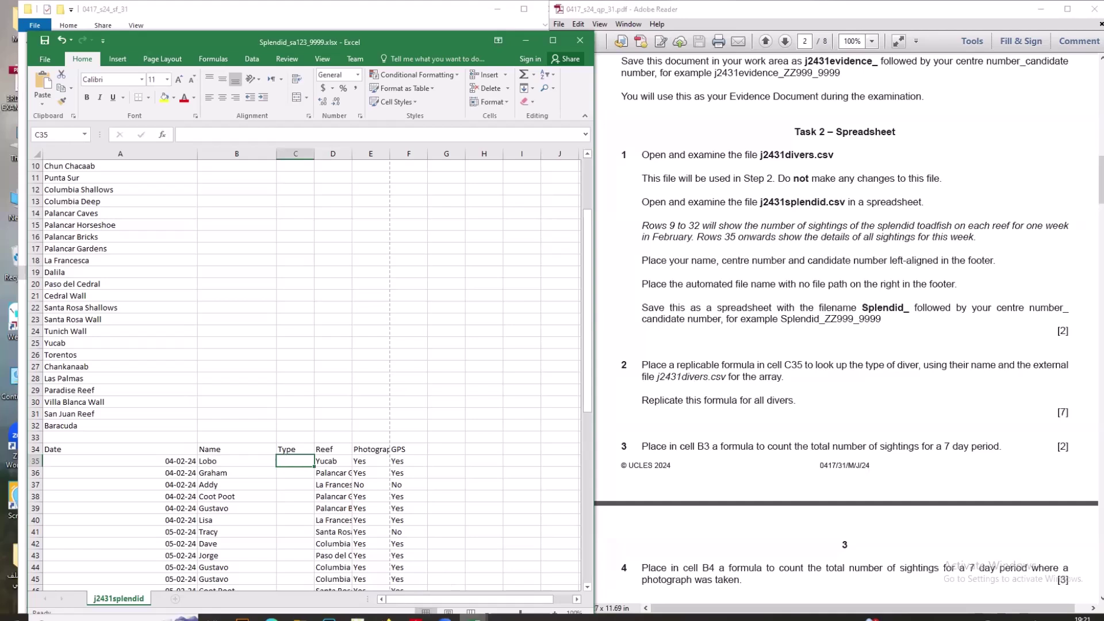
pyautogui.click(473, 618)
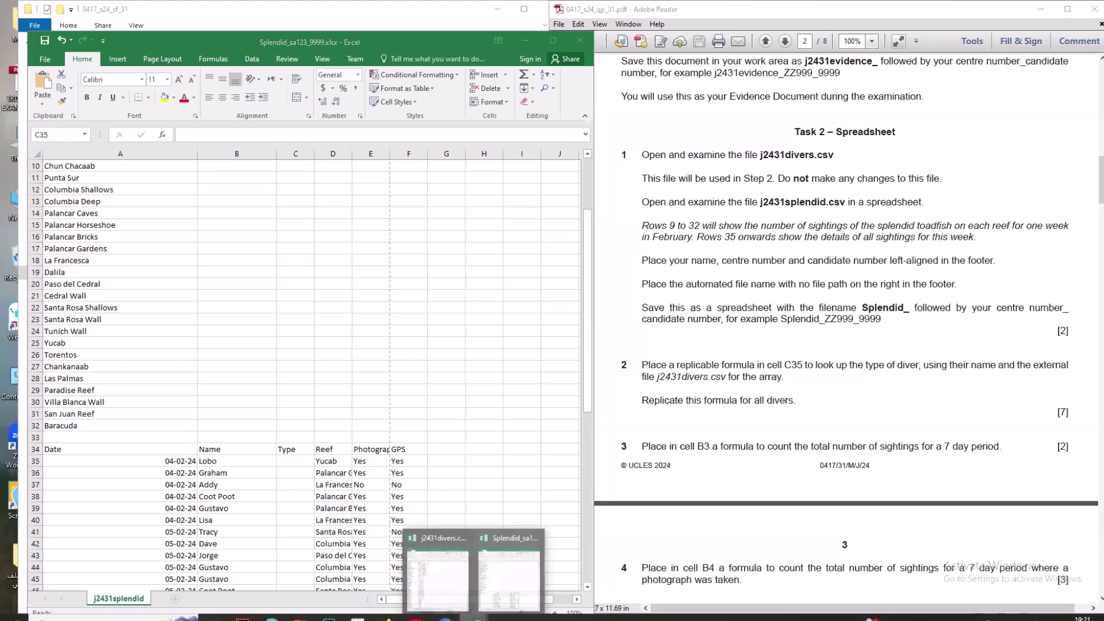
pyautogui.click(451, 581)
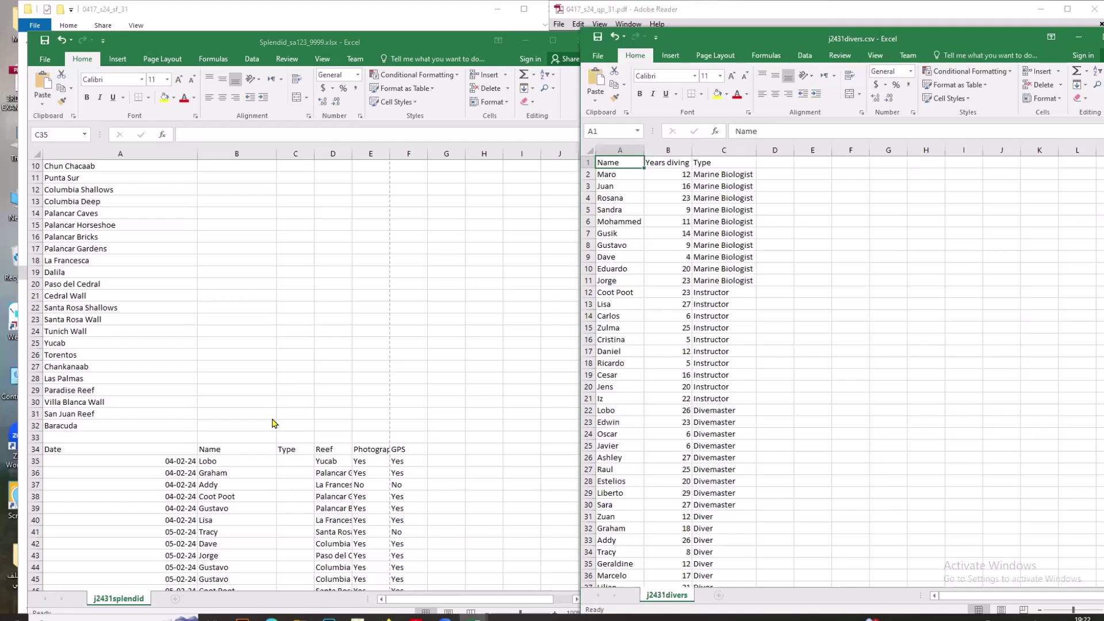
# Start a VLOOKUP in C35 with lookup value B35 and table array $A$2:$C$51 from j2431divers.csv.
pyautogui.click(291, 461)
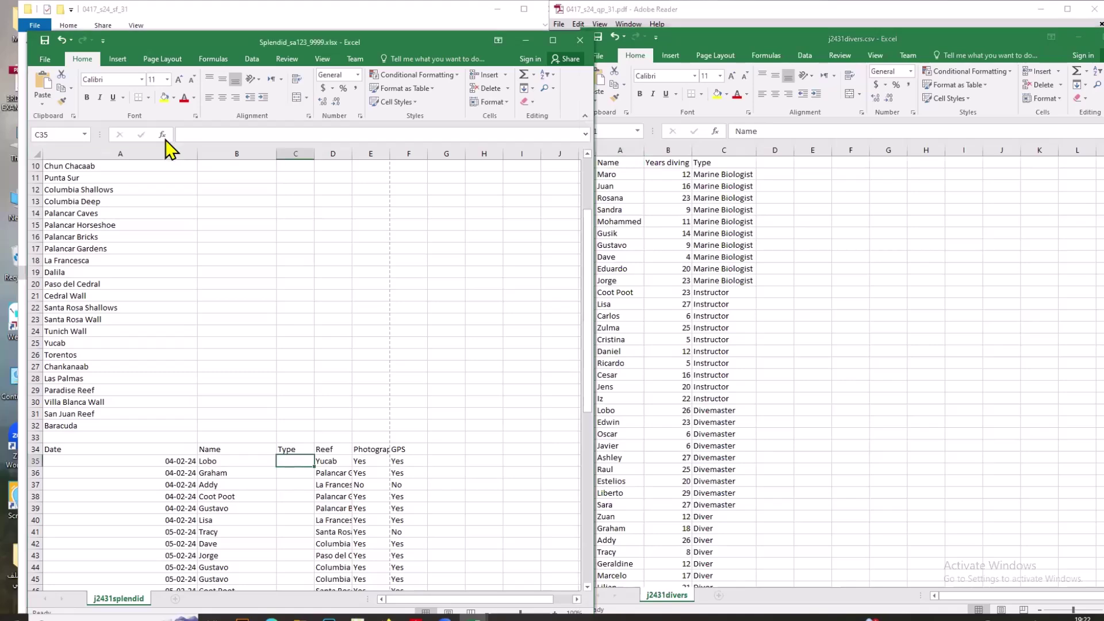
pyautogui.click(163, 135)
pyautogui.click(399, 363)
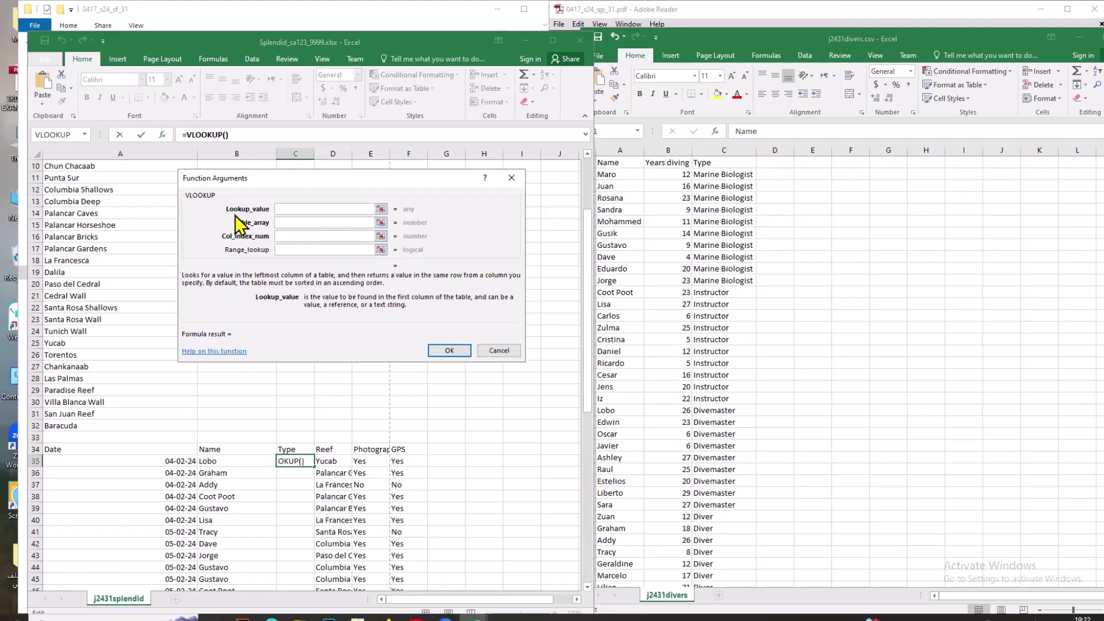
pyautogui.click(235, 465)
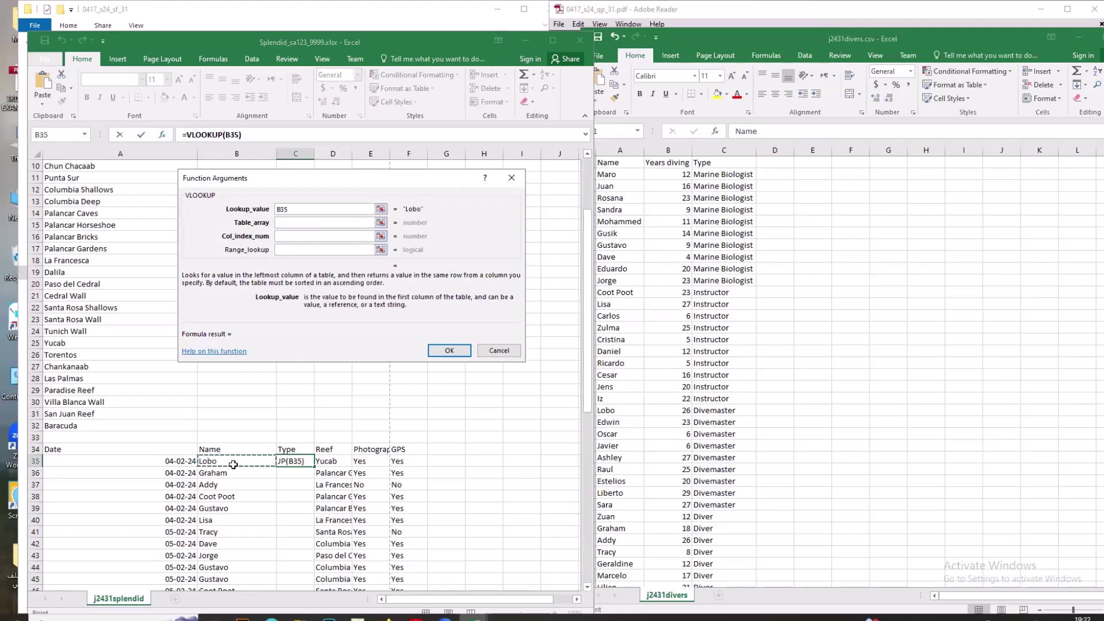
pyautogui.click(334, 223)
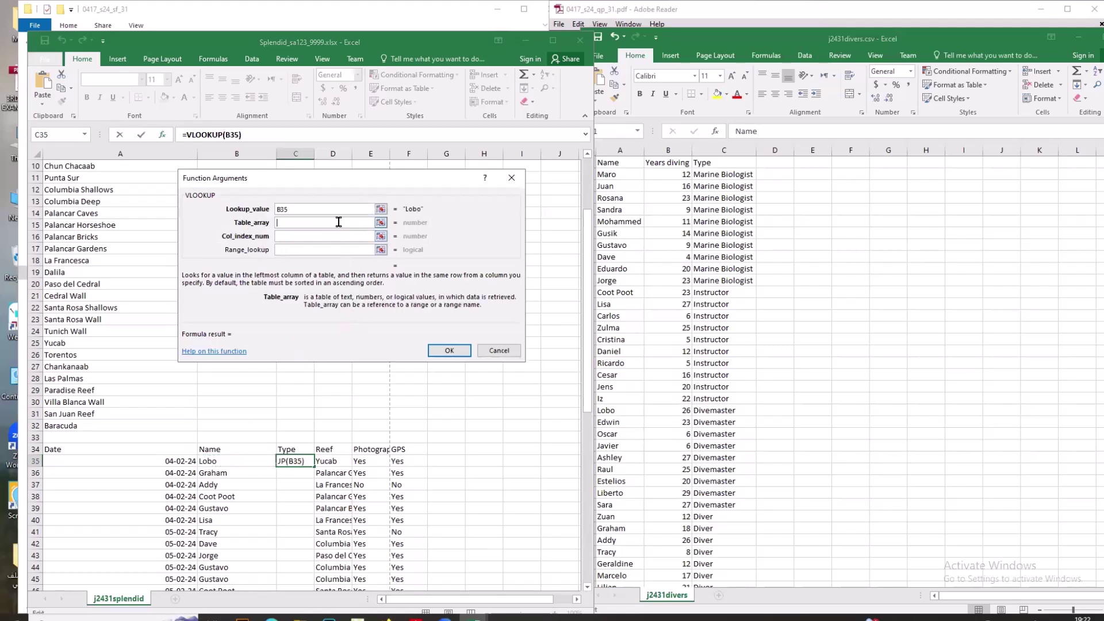
pyautogui.click(606, 196)
pyautogui.moveTo(605, 177); pyautogui.dragTo(693, 539)
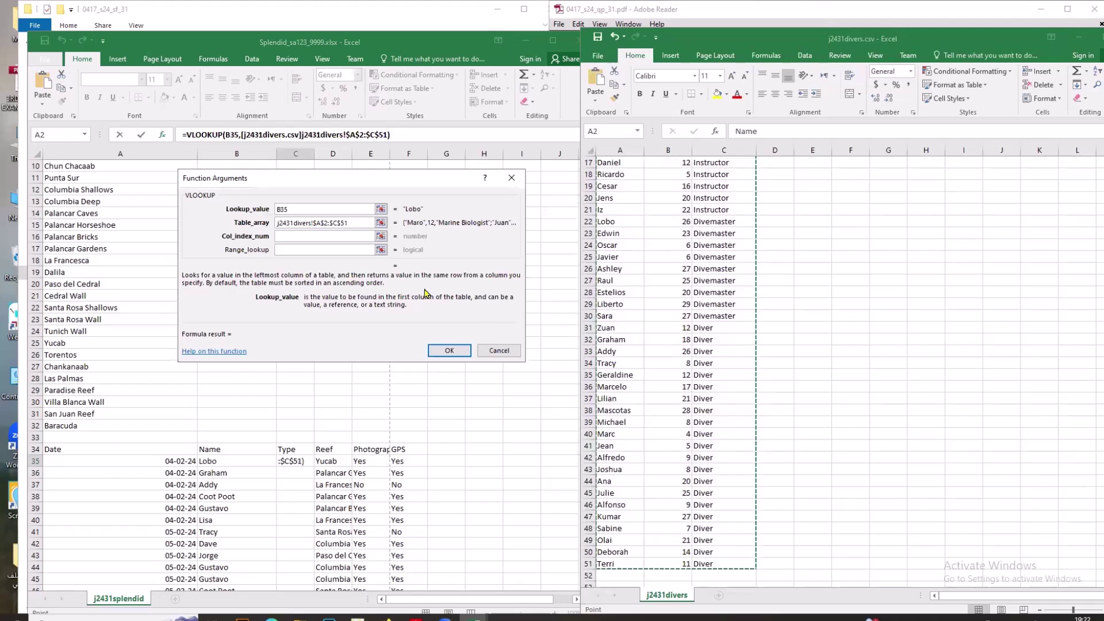
# Complete the C35 VLOOKUP with column index 3 and range lookup 0.
pyautogui.click(311, 239)
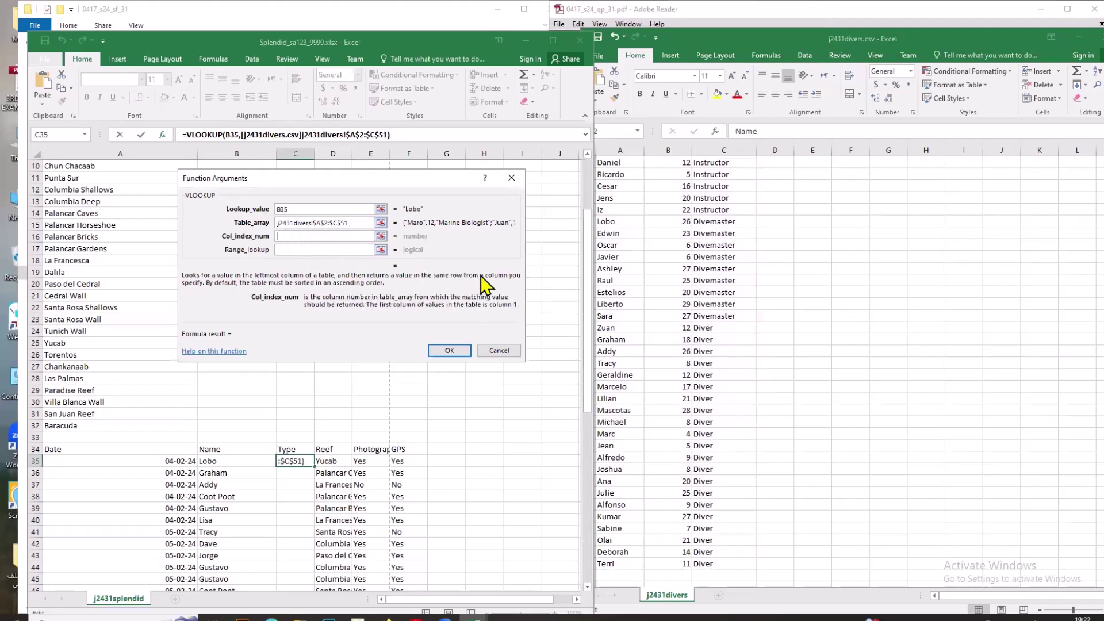
pyautogui.click(620, 247)
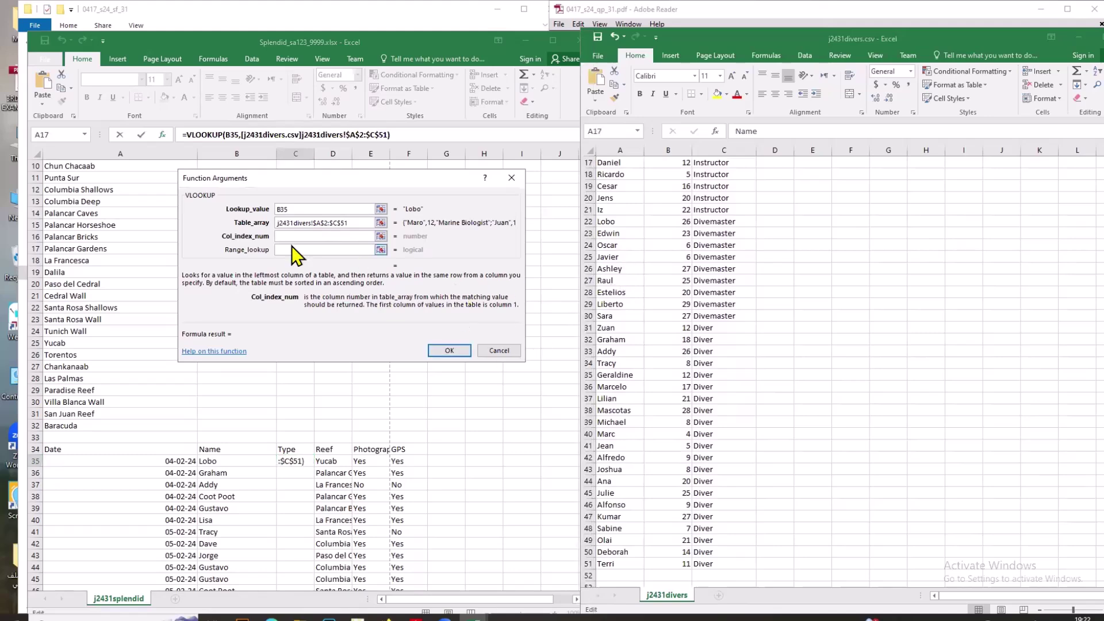
pyautogui.scroll(4, 718, 290)
pyautogui.scroll(2, 718, 292)
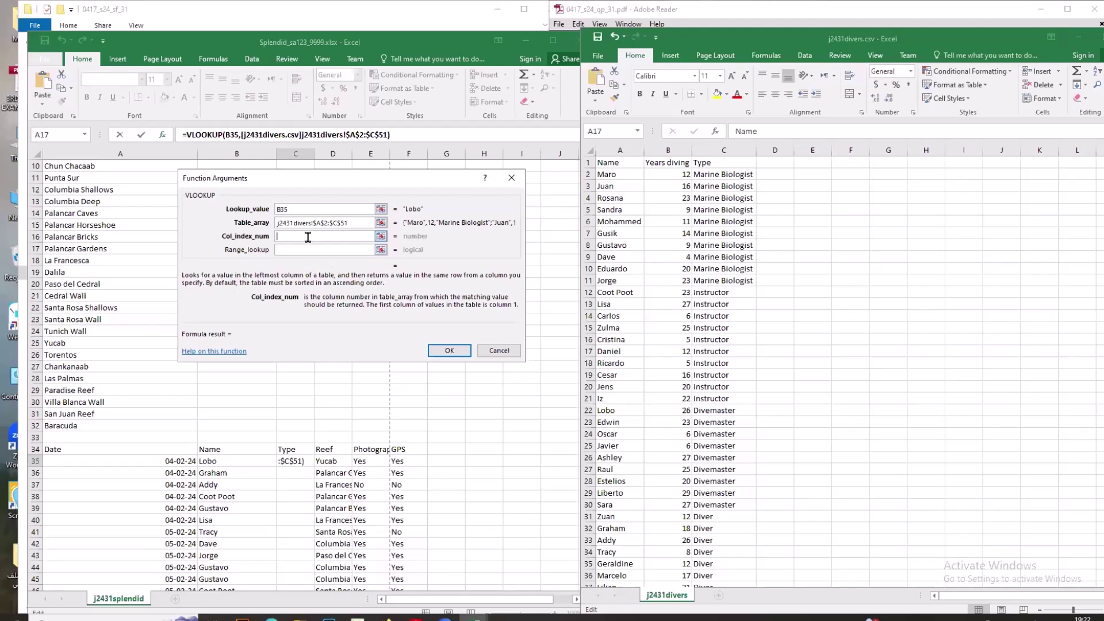
pyautogui.write('3')
pyautogui.click(305, 249)
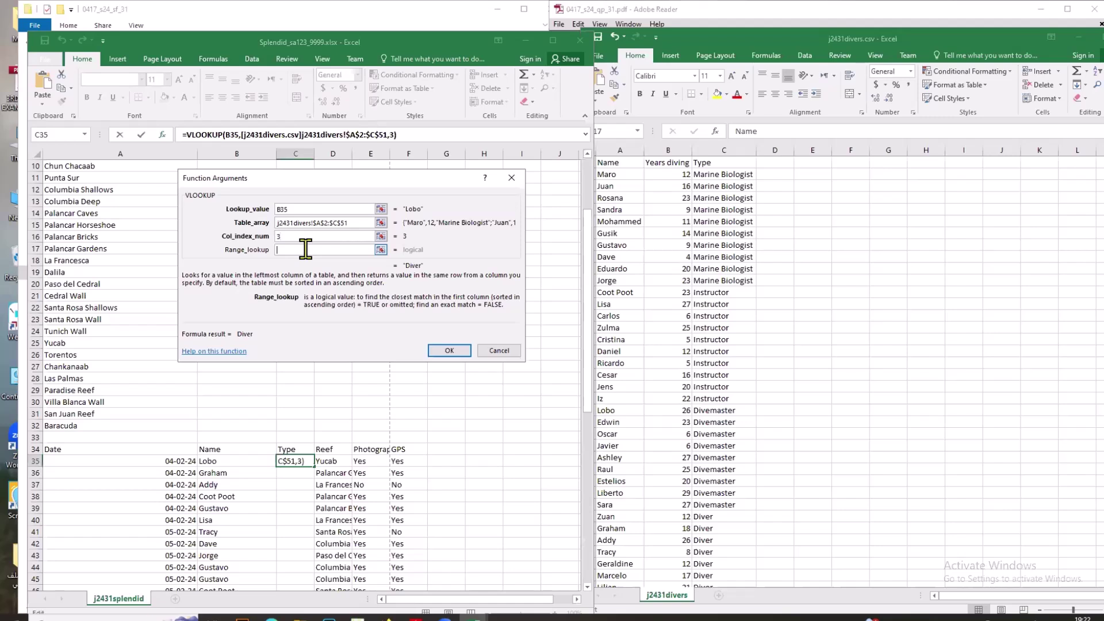
pyautogui.write('0')
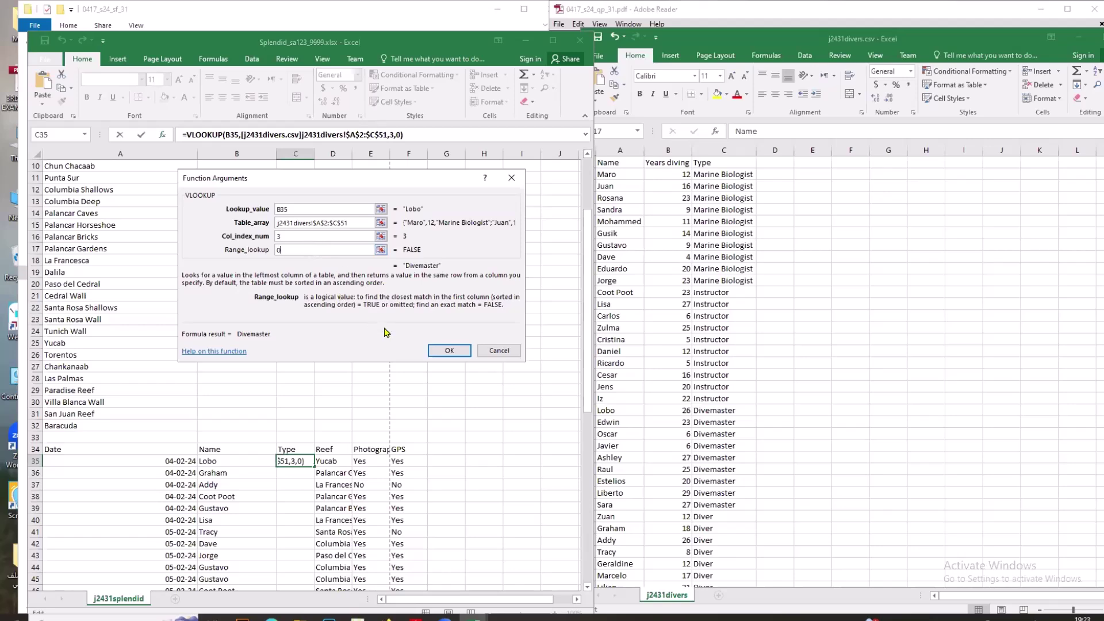
pyautogui.click(448, 352)
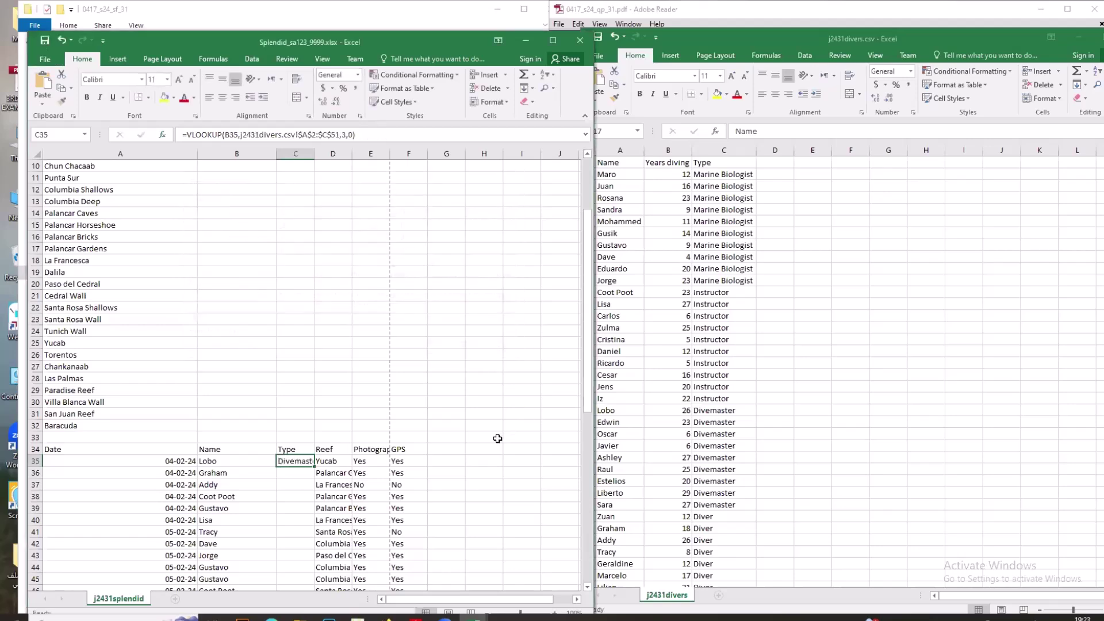
# Replicate the C35 lookup formula for all divers down to C75, and widen column C to fit the diver types.
pyautogui.doubleClick(315, 154)
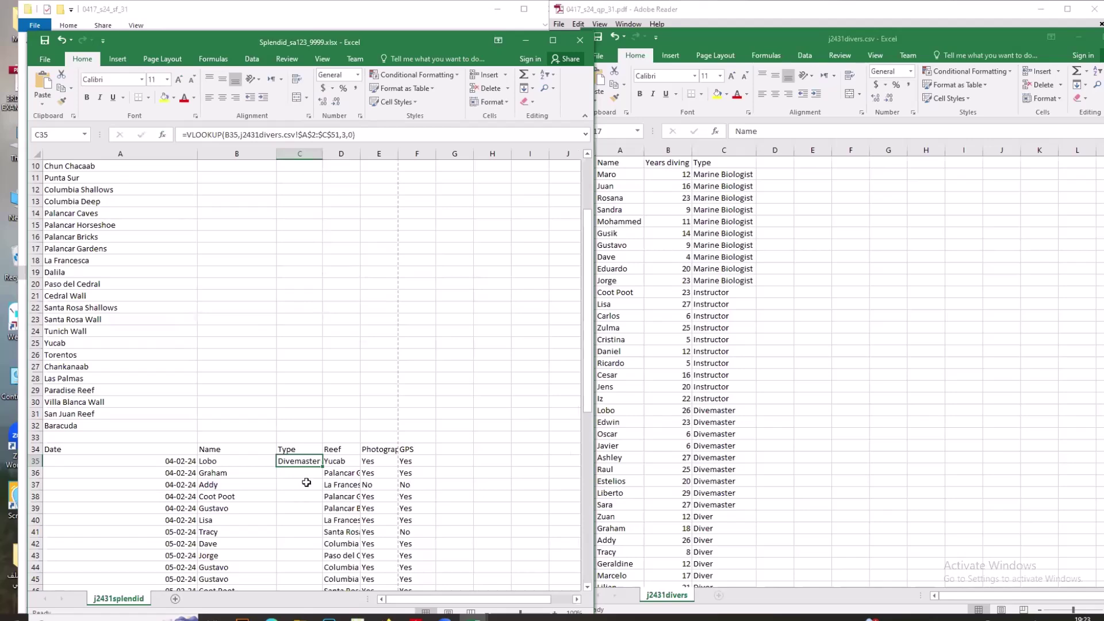
pyautogui.doubleClick(322, 466)
pyautogui.scroll(-2, 372, 449)
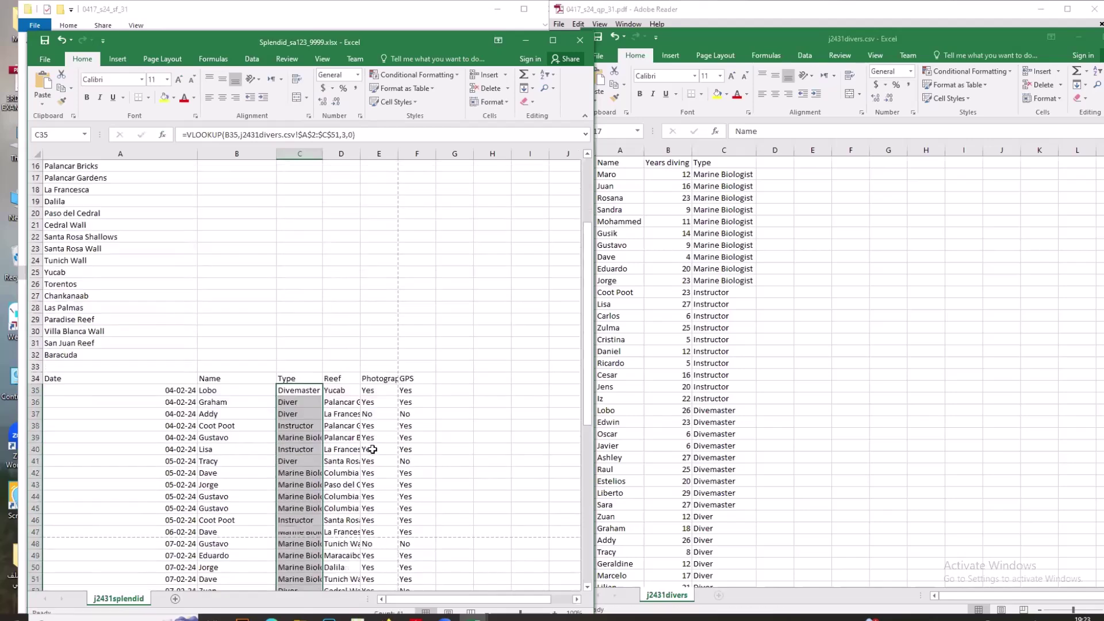
pyautogui.scroll(-9, 373, 449)
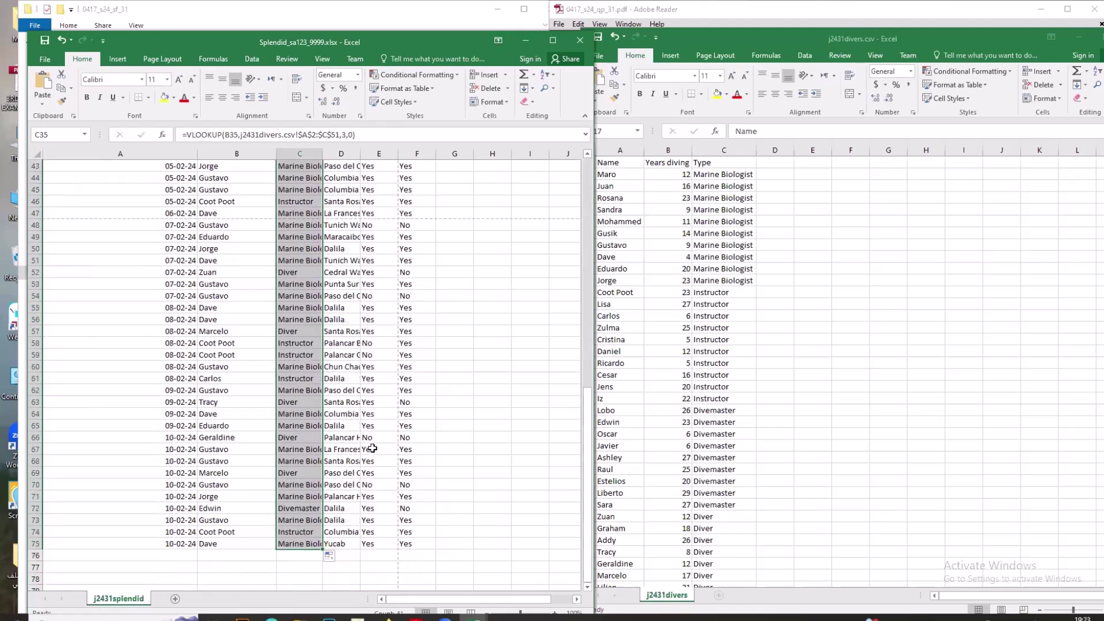
pyautogui.doubleClick(322, 154)
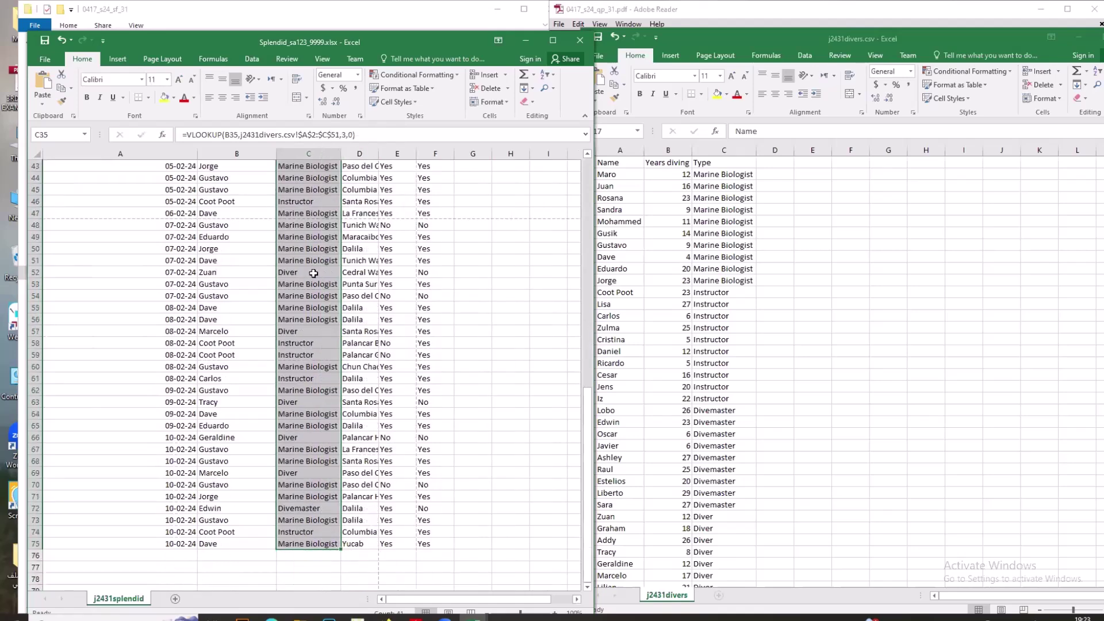
pyautogui.click(307, 319)
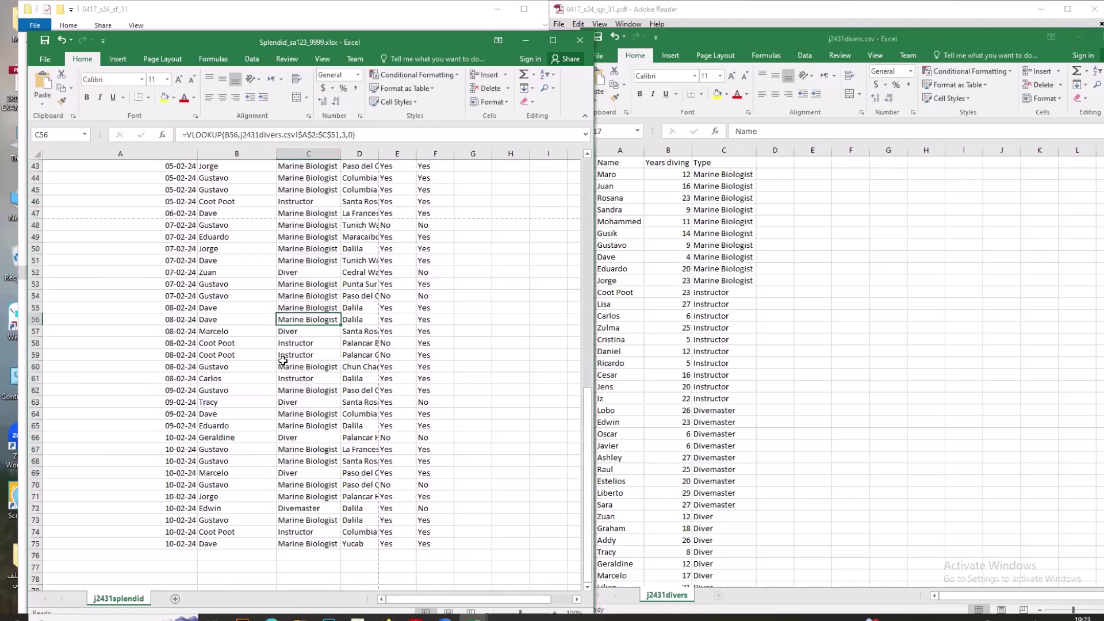
pyautogui.scroll(7, 283, 360)
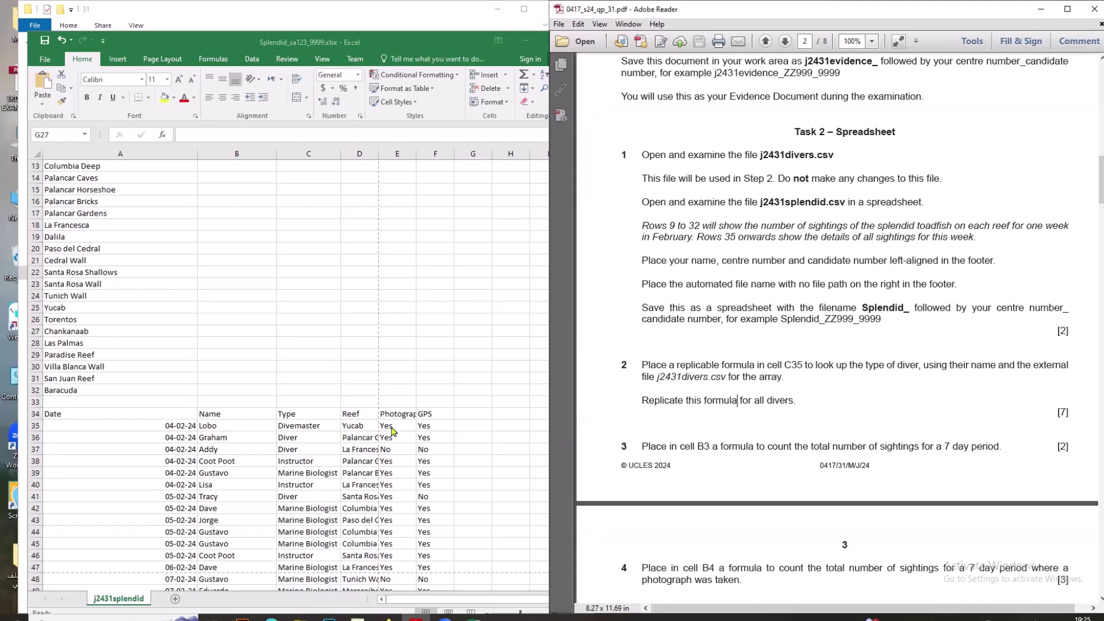
# Examine the sightings list and select the diver names in B35:B75 to identify the range for the B3 count.
pyautogui.scroll(4, 270, 377)
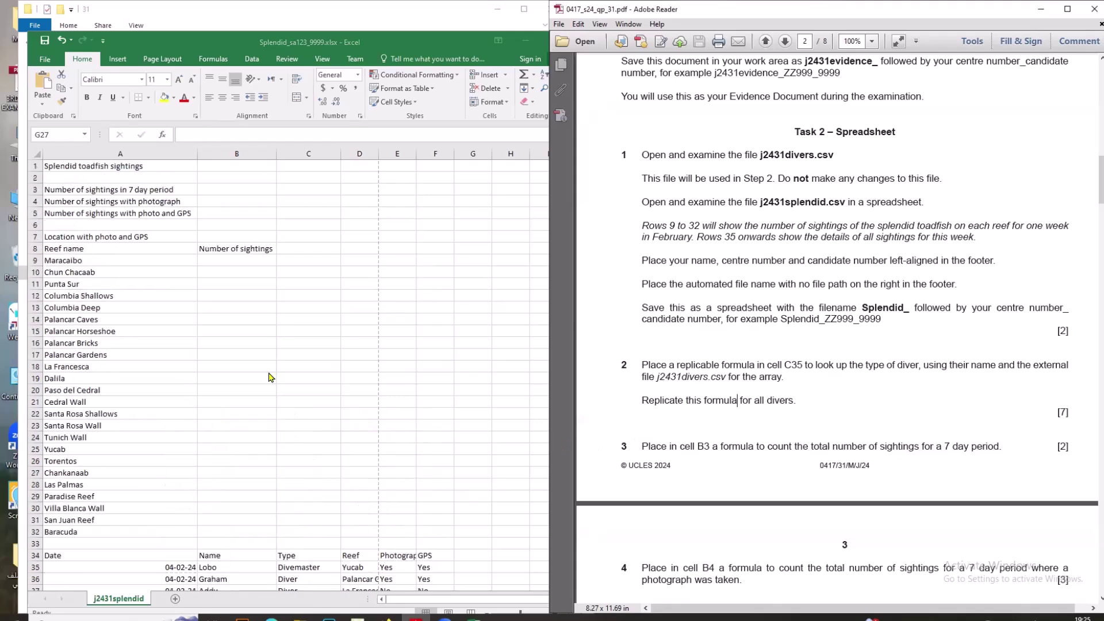
pyautogui.click(234, 188)
pyautogui.click(262, 193)
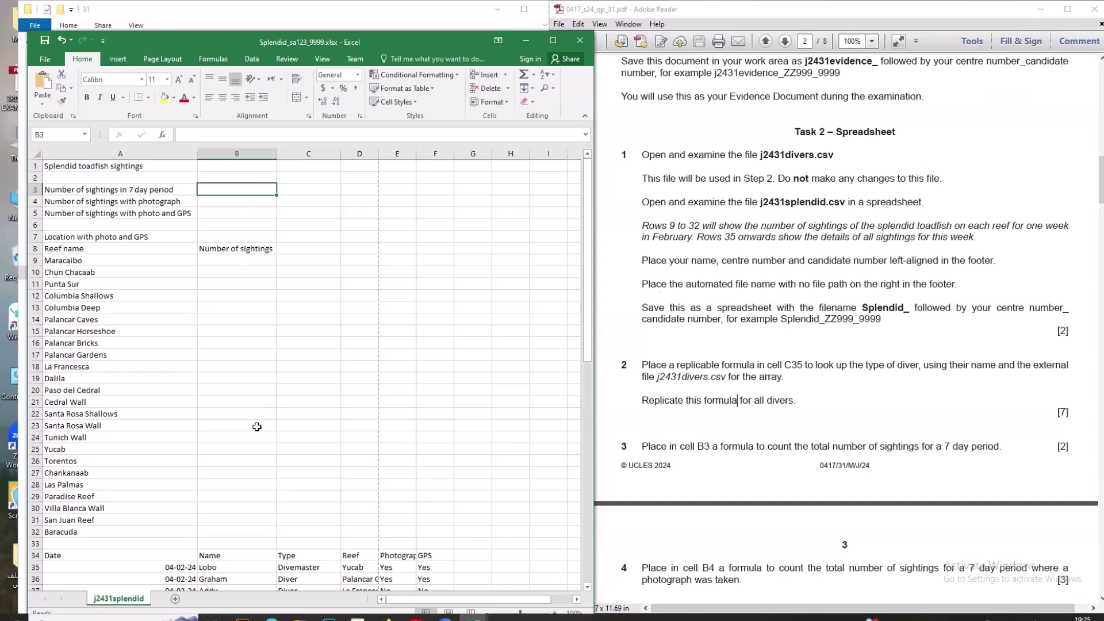
pyautogui.scroll(-7, 246, 458)
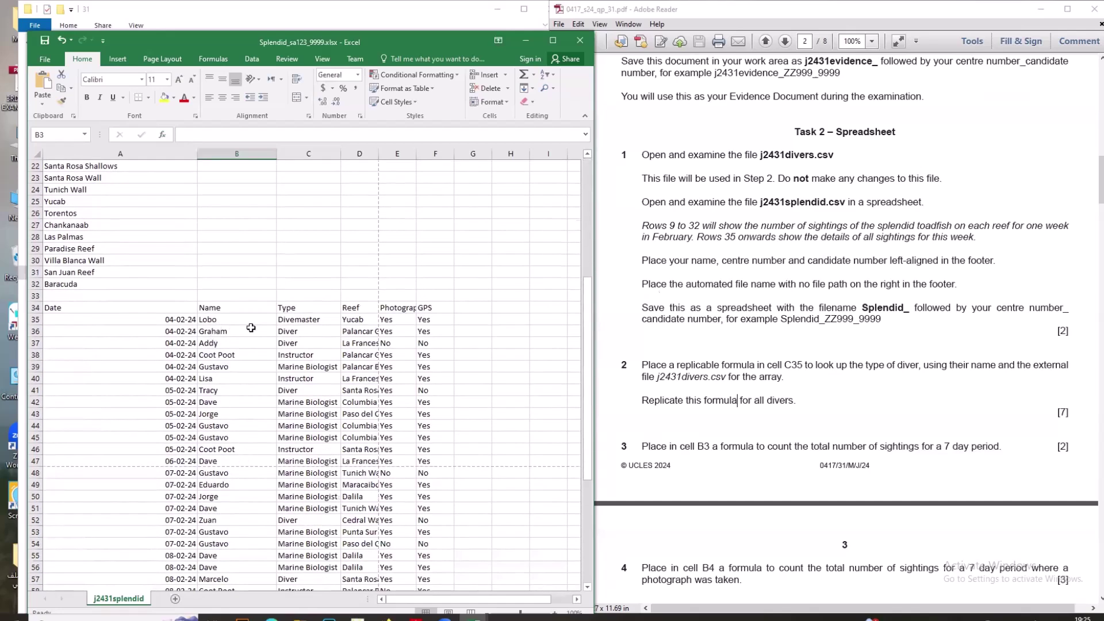
pyautogui.scroll(-3, 273, 428)
pyautogui.scroll(-2, 273, 427)
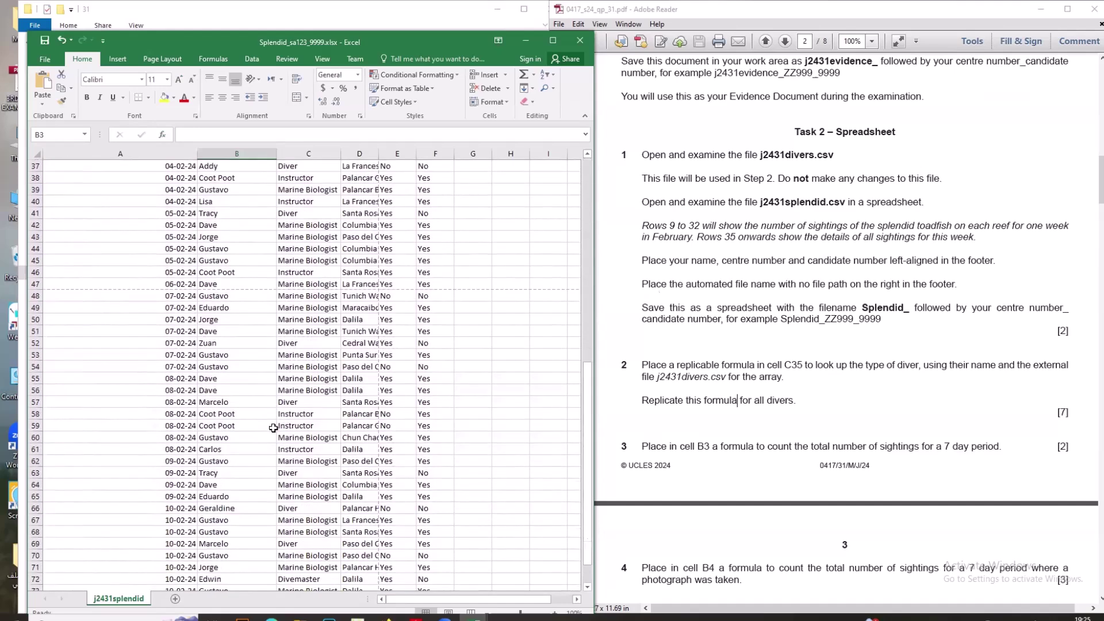
pyautogui.scroll(4, 273, 428)
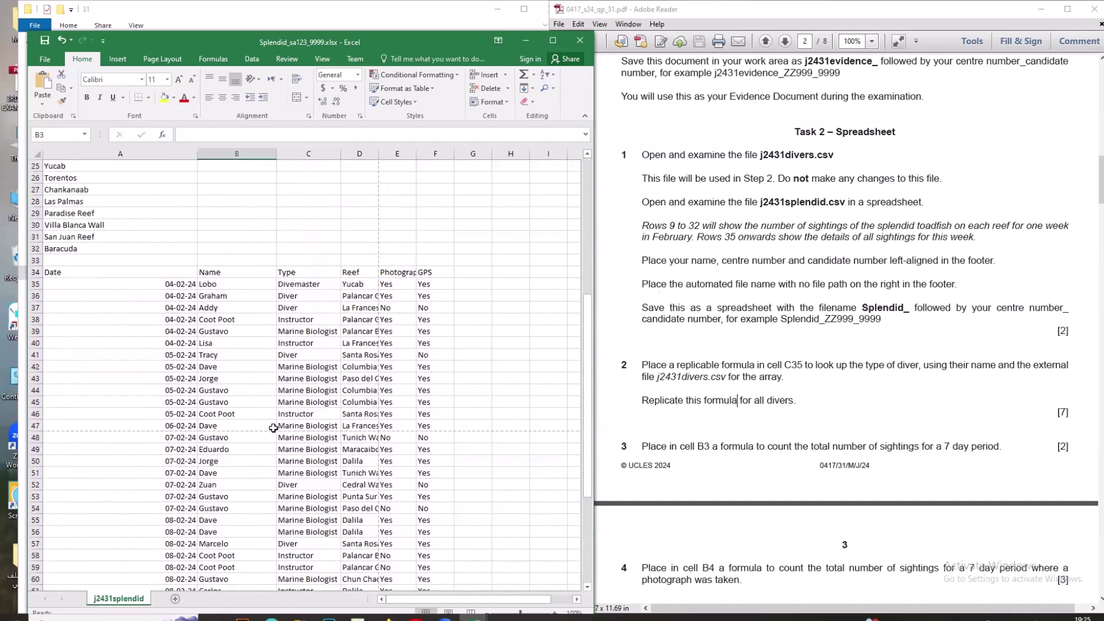
pyautogui.moveTo(239, 285); pyautogui.dragTo(233, 573)
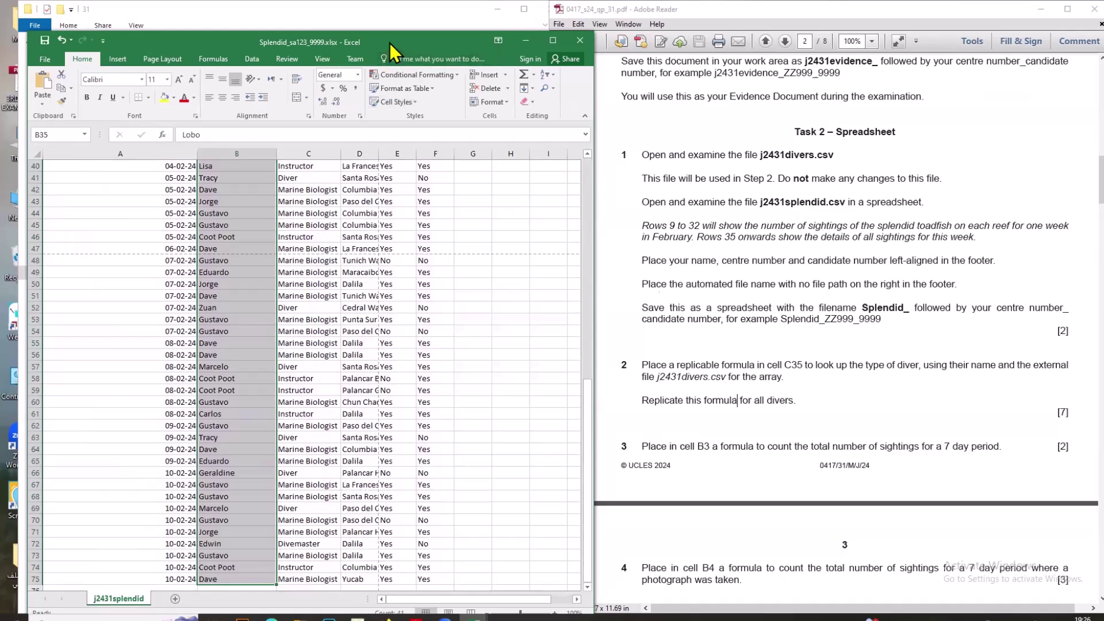
pyautogui.moveTo(389, 42); pyautogui.dragTo(390, 34)
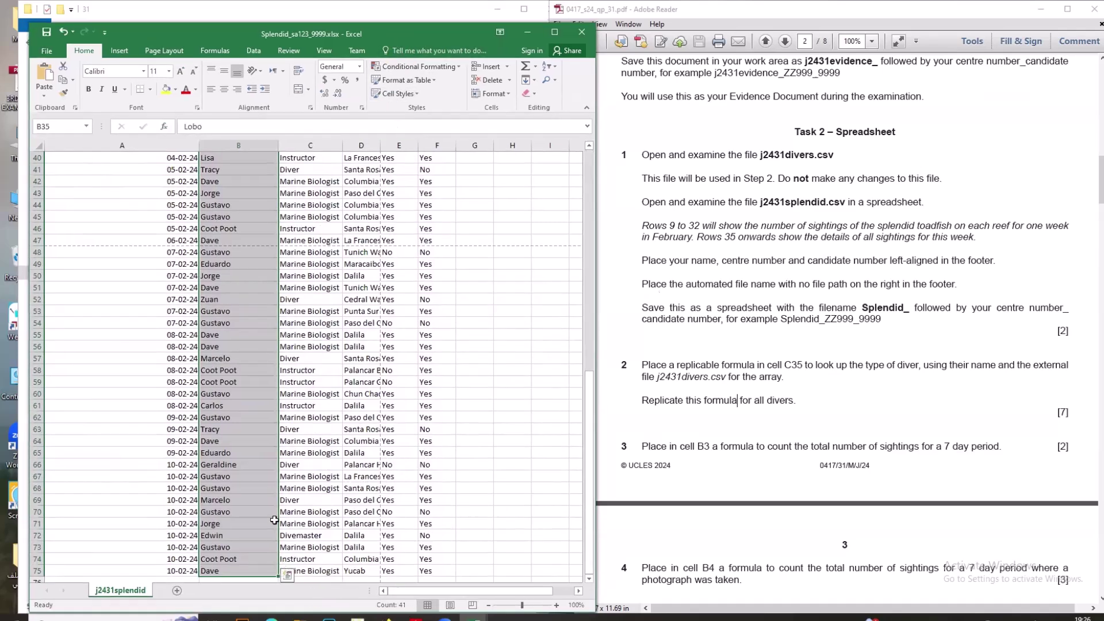
pyautogui.scroll(8, 274, 519)
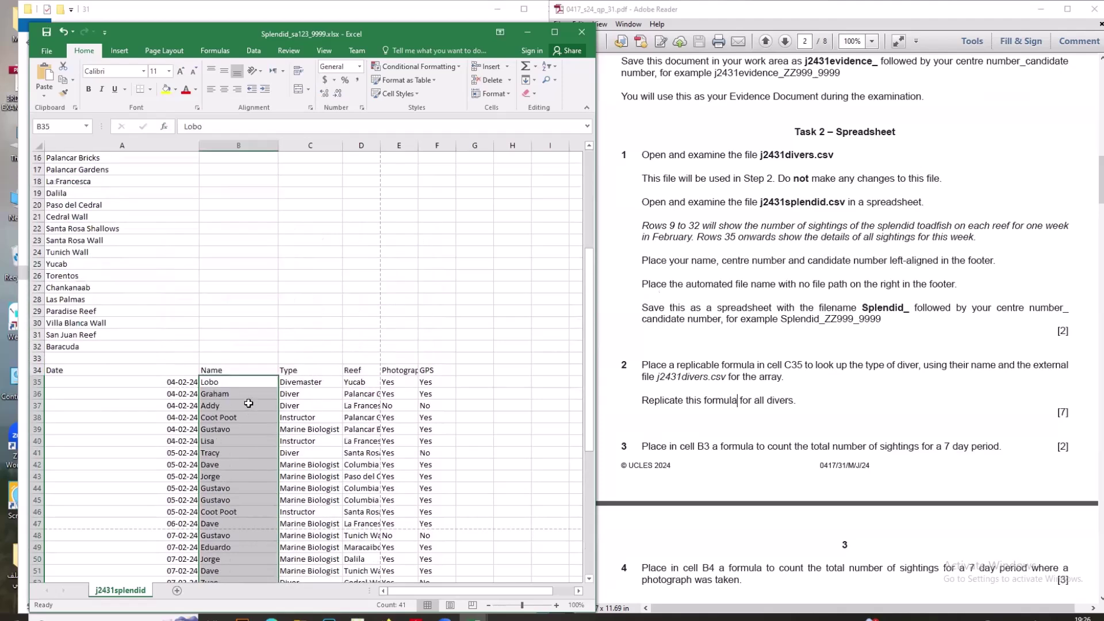
pyautogui.scroll(5, 248, 403)
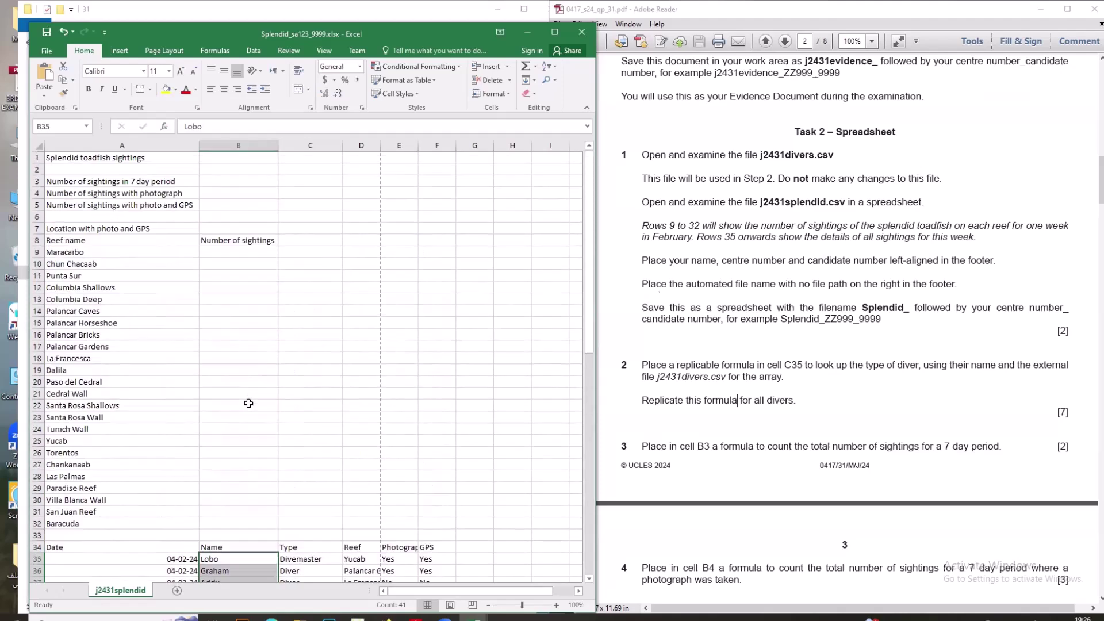
pyautogui.scroll(-4, 249, 403)
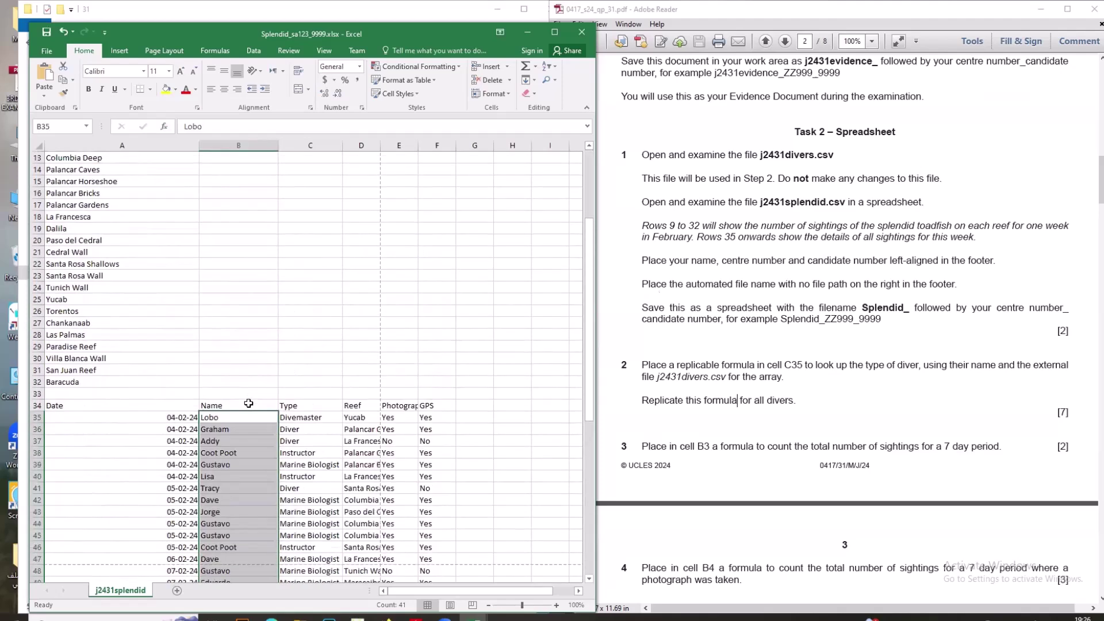
pyautogui.scroll(4, 249, 403)
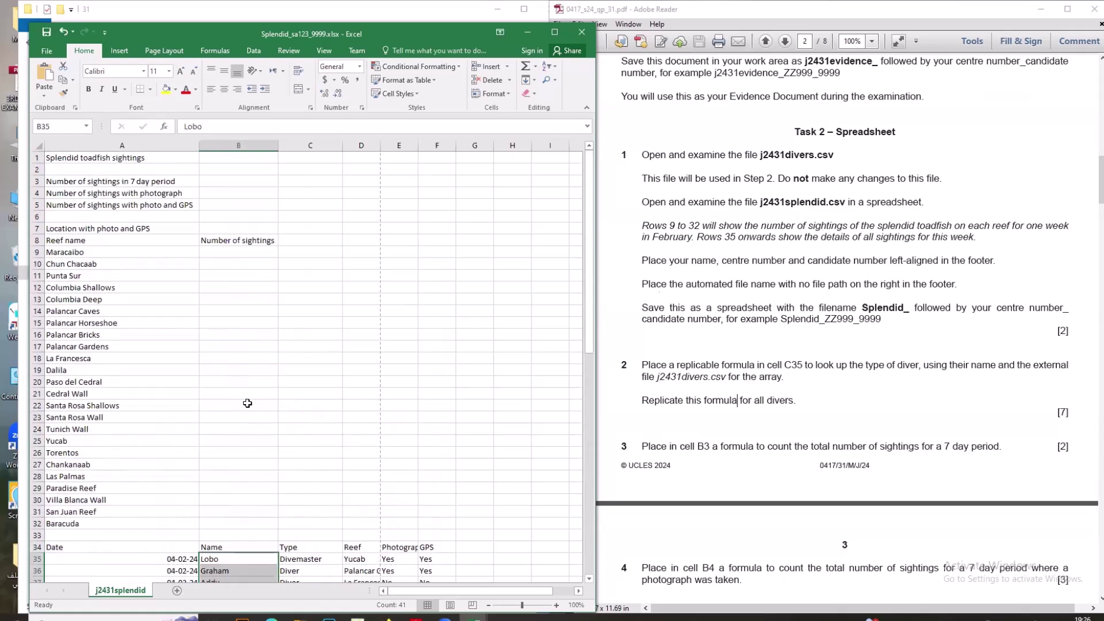
# Insert a COUNT function in cell B3 over the diver names in B35:B75.
pyautogui.click(252, 183)
pyautogui.click(164, 127)
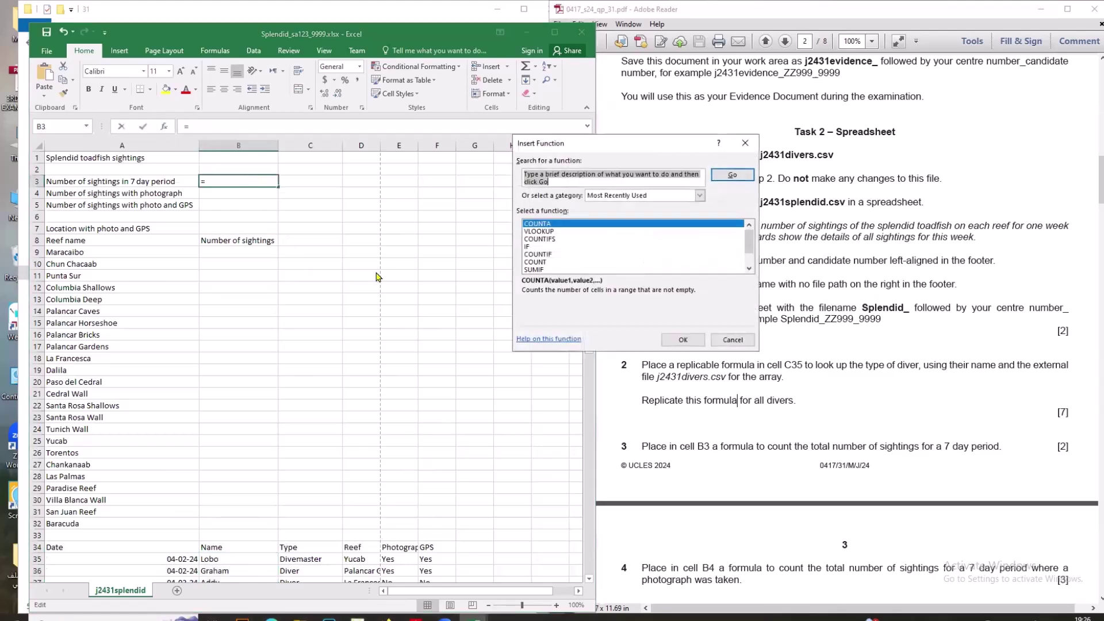
pyautogui.write('c')
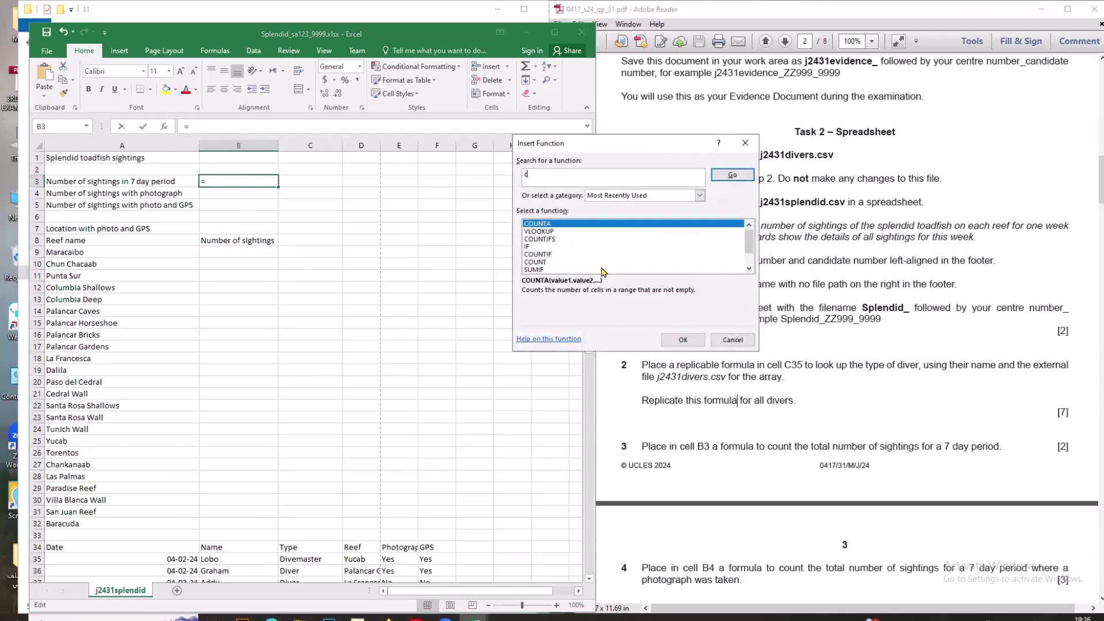
pyautogui.write('ount')
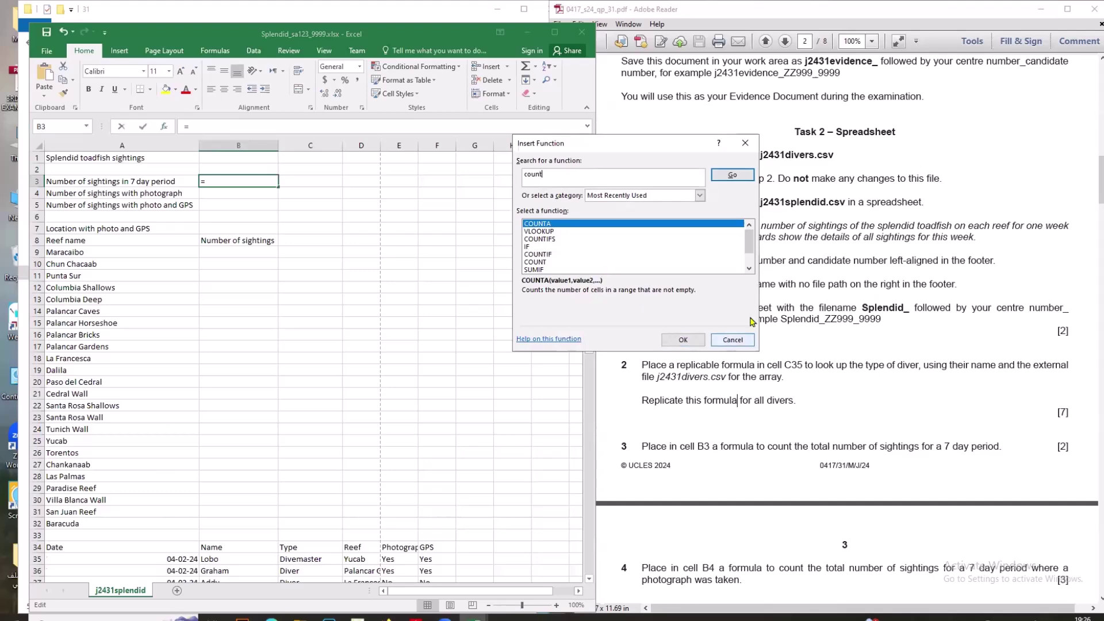
pyautogui.click(730, 176)
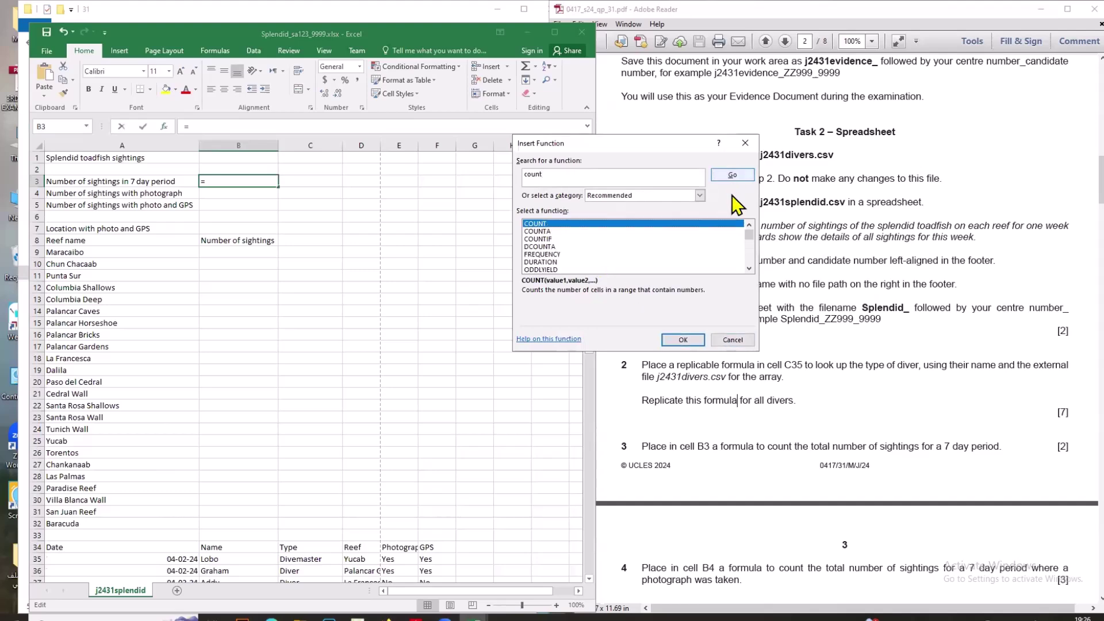
pyautogui.click(691, 339)
pyautogui.scroll(-6, 295, 443)
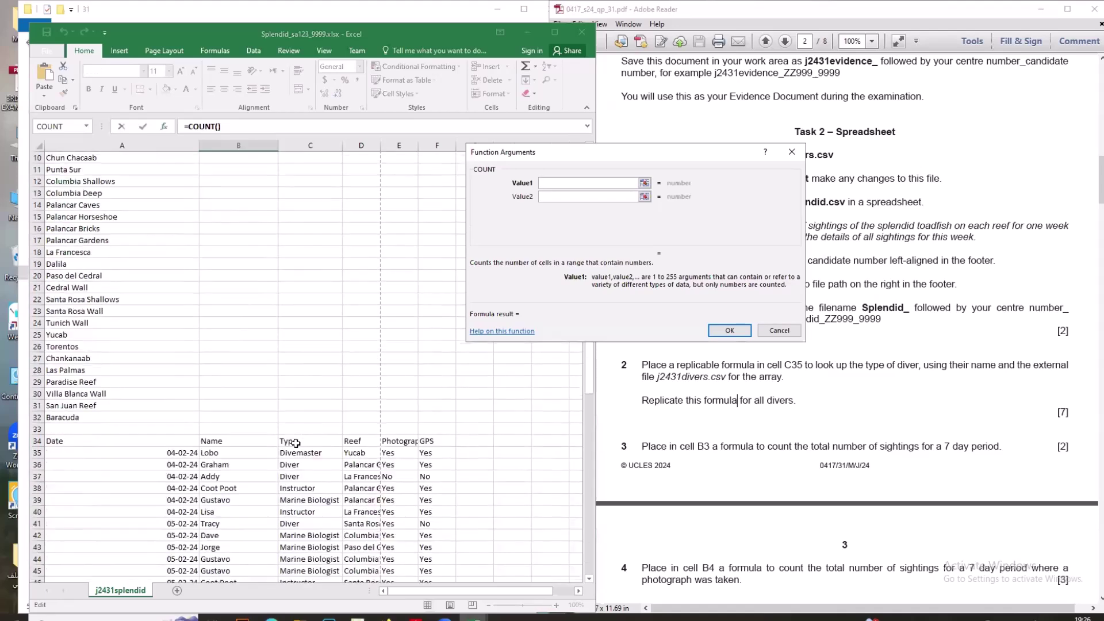
pyautogui.moveTo(236, 347); pyautogui.dragTo(227, 566)
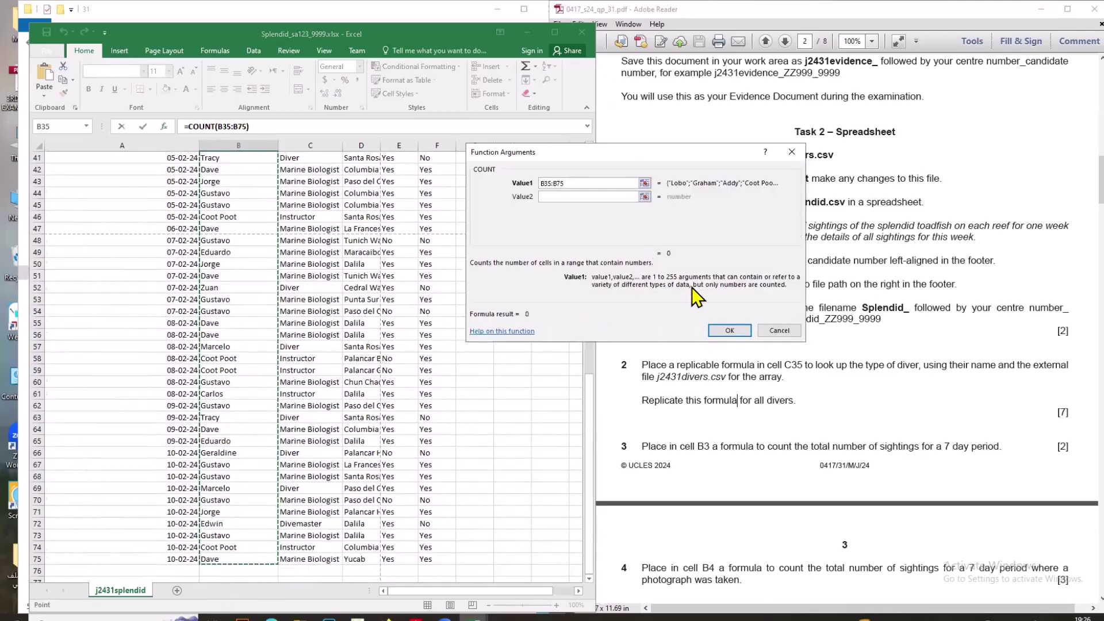
pyautogui.click(742, 327)
pyautogui.scroll(2, 288, 286)
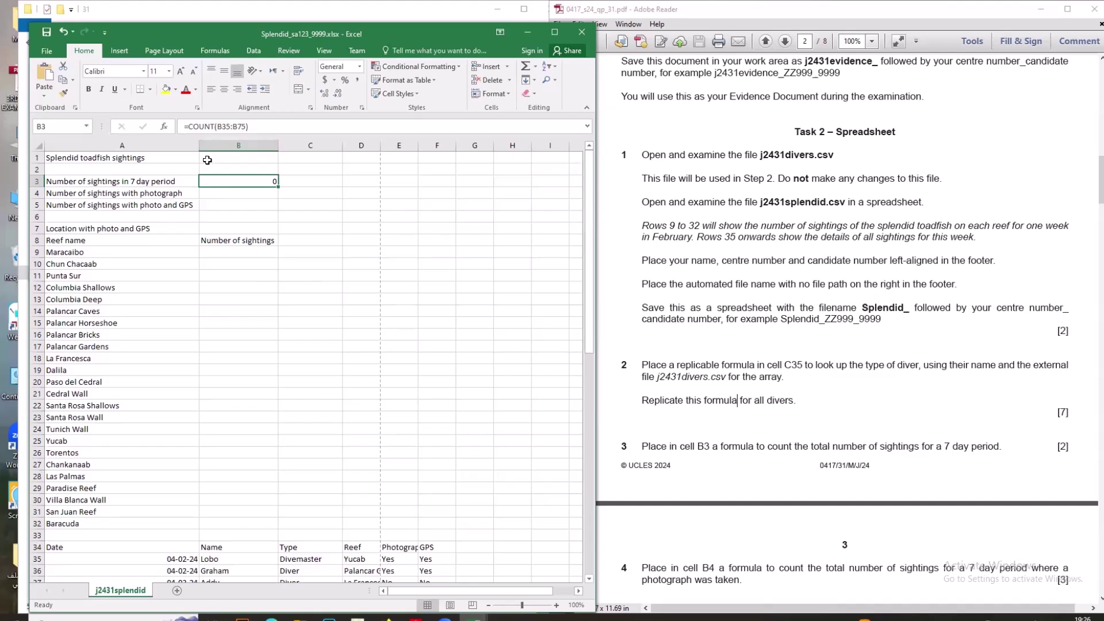
# Change the function in the B3 formula to COUNTA, keeping the range B35:B75.
pyautogui.click(213, 125)
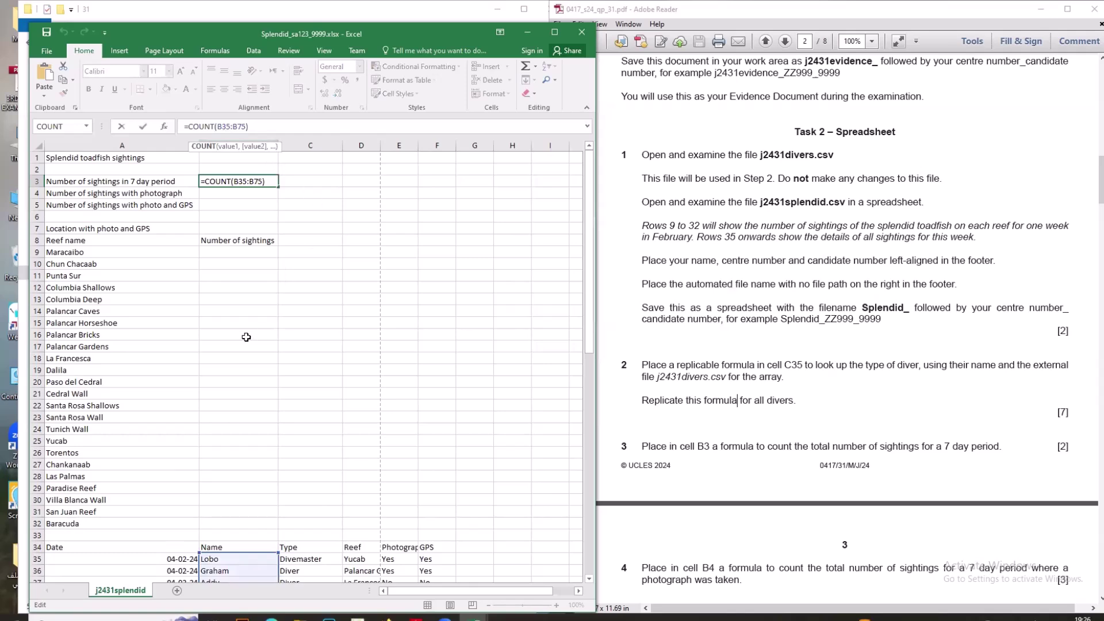
pyautogui.scroll(-8, 247, 374)
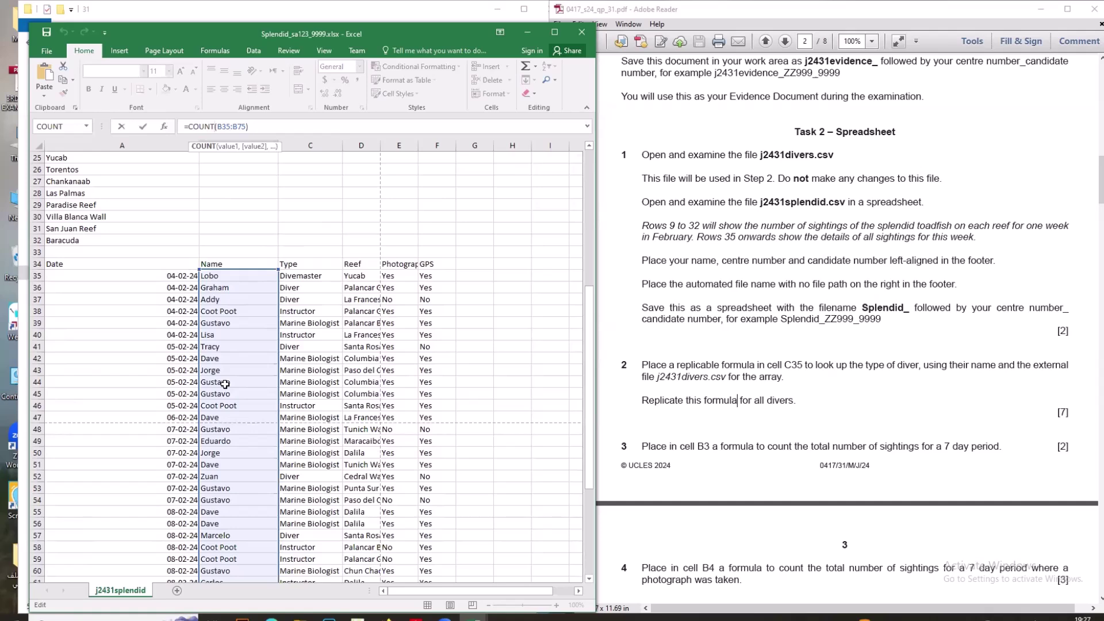
pyautogui.write('a')
pyautogui.scroll(8, 226, 377)
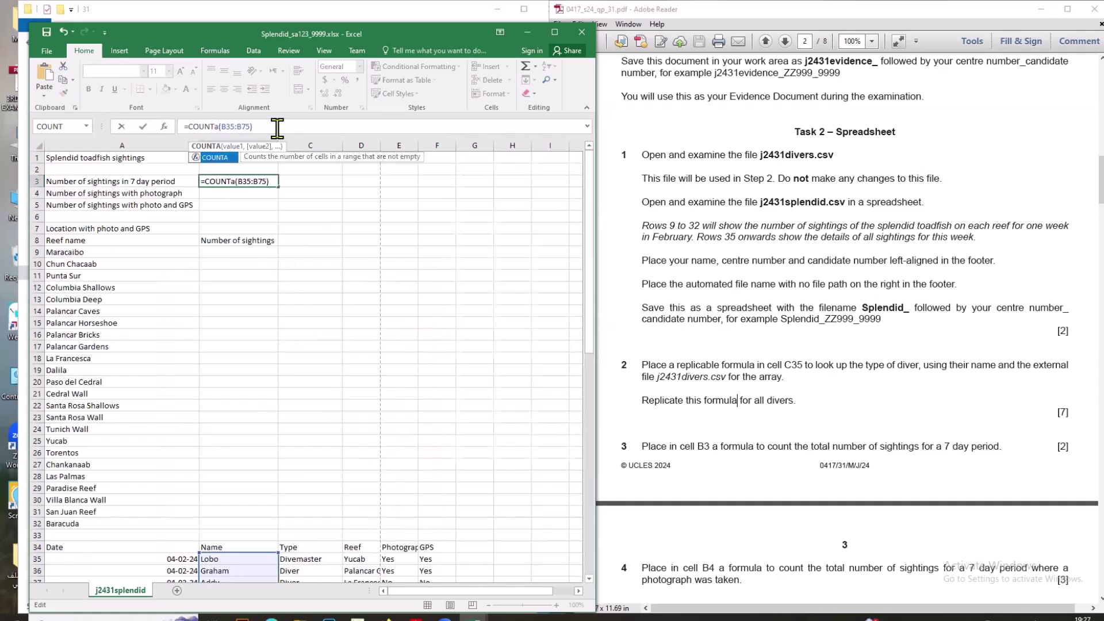
pyautogui.press('Return')
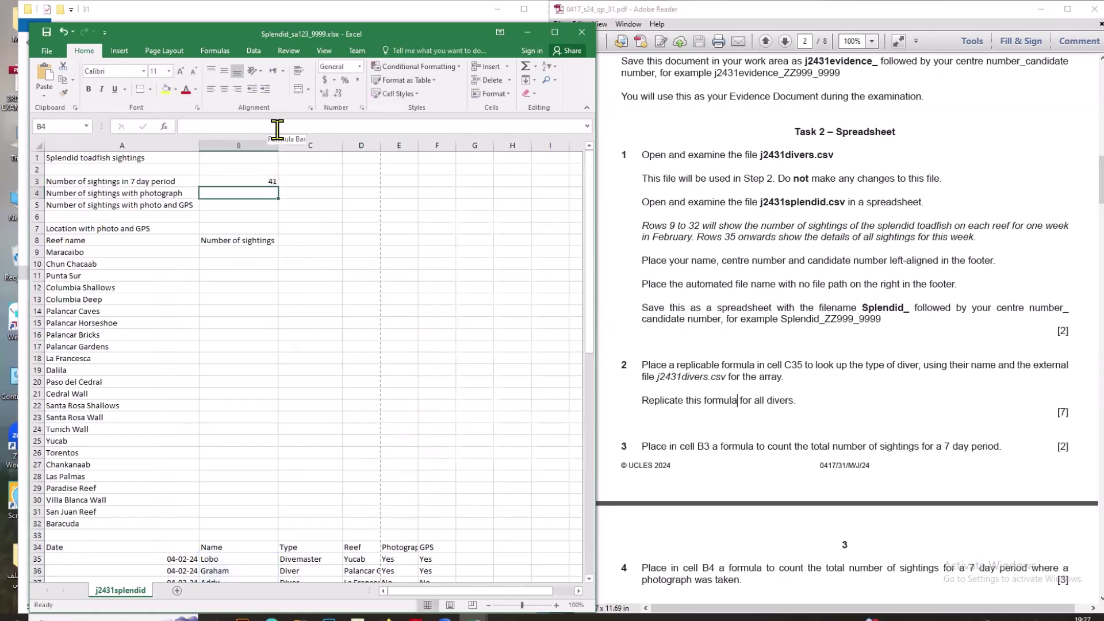
# Check the B3 result against the number of names selected in B35:B75.
pyautogui.click(266, 182)
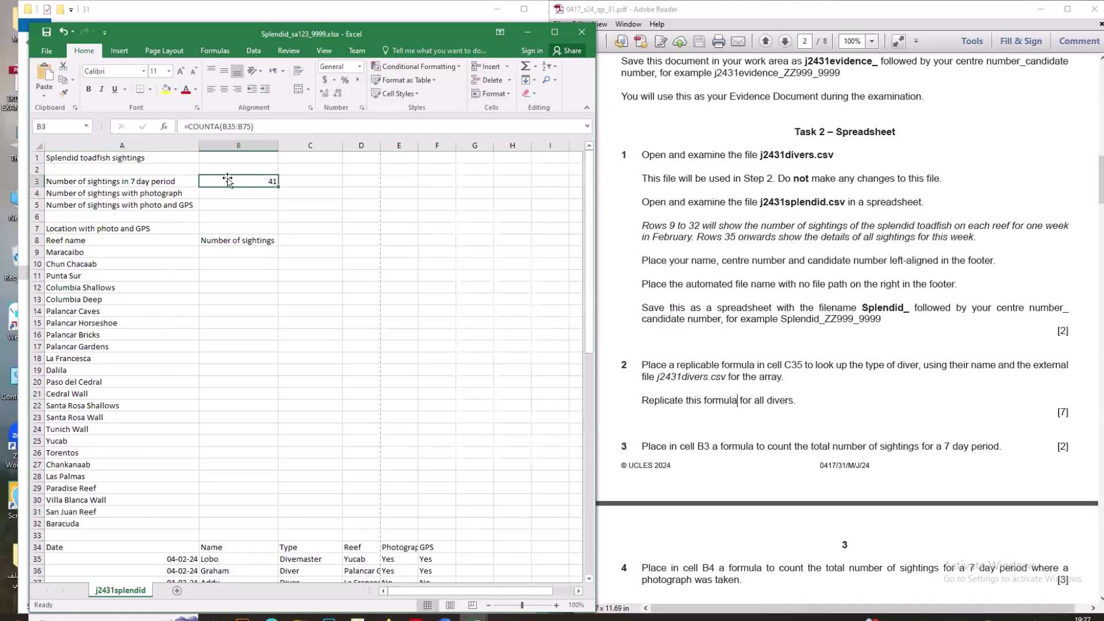
pyautogui.scroll(-9, 283, 443)
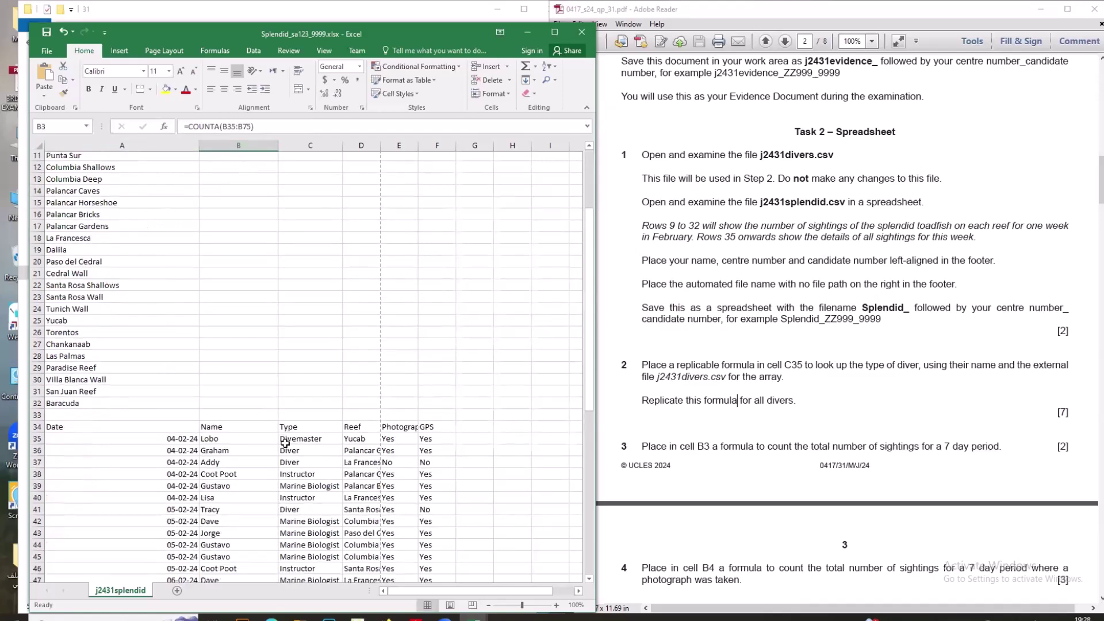
pyautogui.moveTo(233, 242); pyautogui.dragTo(239, 558)
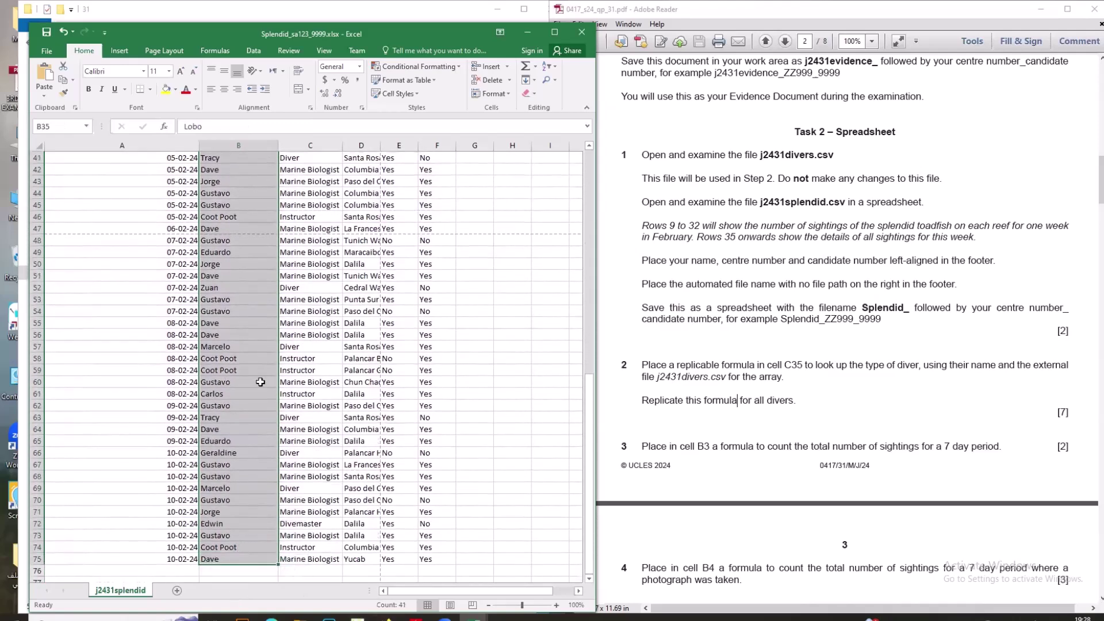
pyautogui.scroll(13, 258, 388)
pyautogui.click(268, 180)
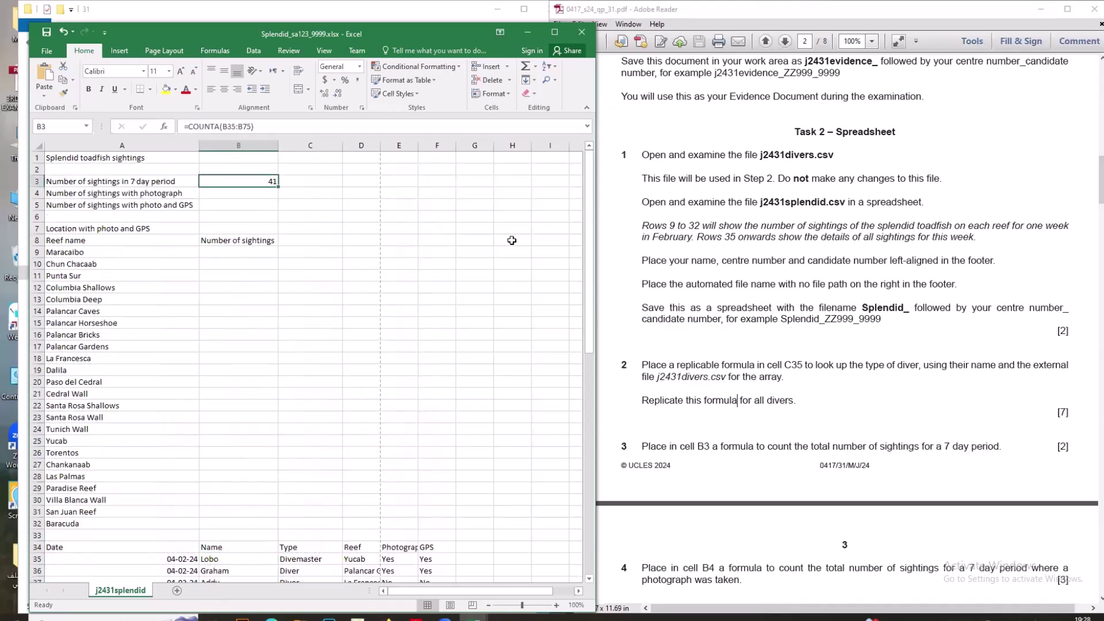
# Read steps 3 and 4 of the question paper and select cell B4 for the photograph count.
pyautogui.moveTo(643, 446); pyautogui.dragTo(695, 448)
pyautogui.scroll(-5, 695, 455)
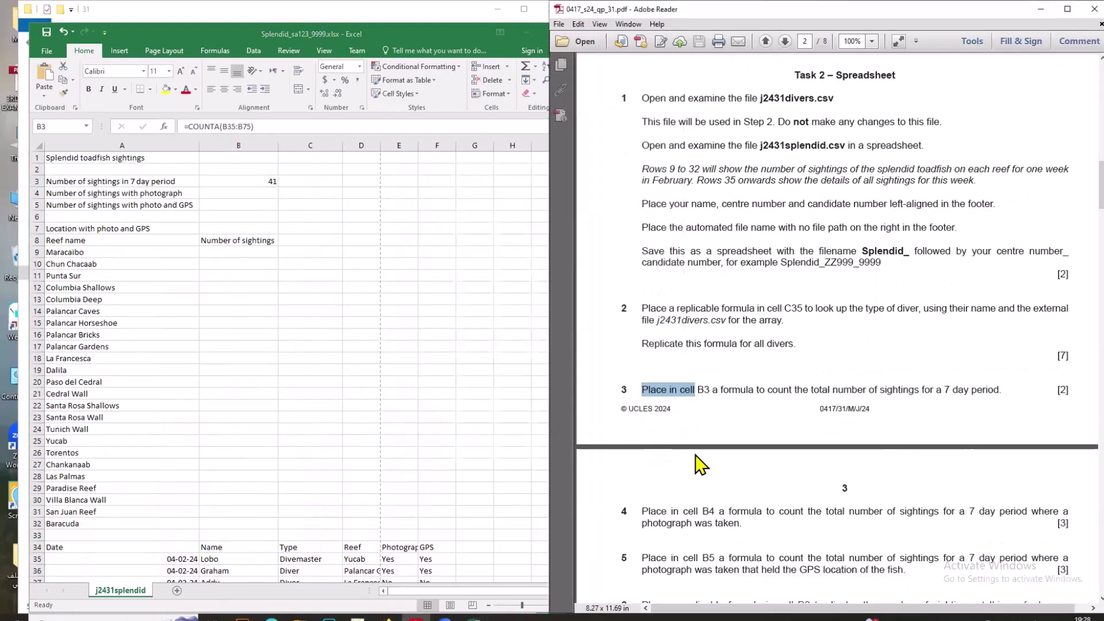
pyautogui.click(704, 305)
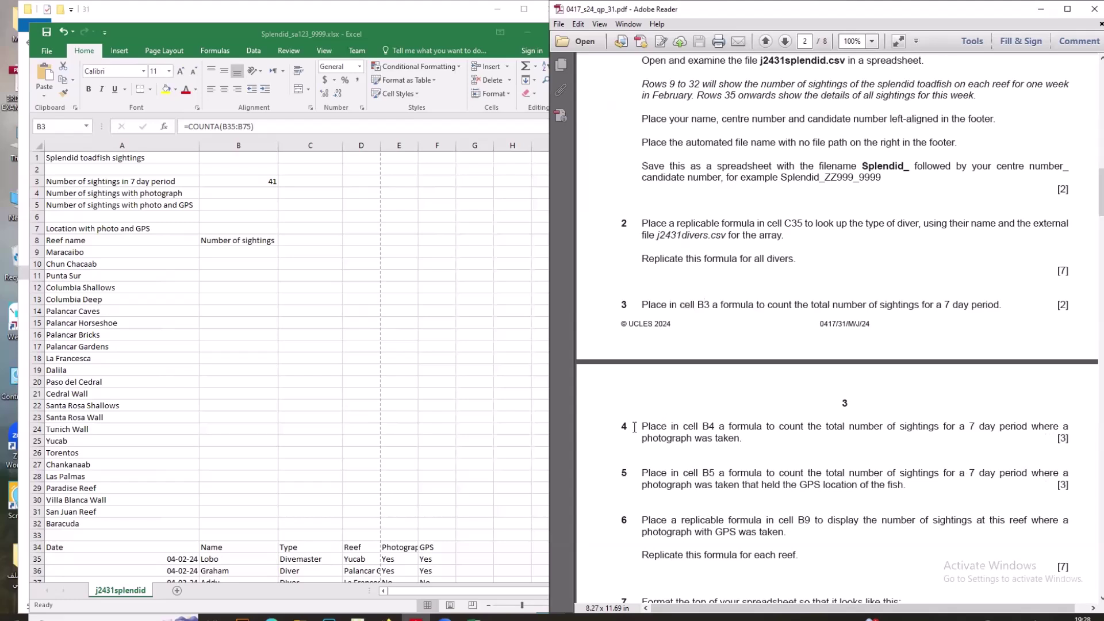
pyautogui.moveTo(634, 426); pyautogui.dragTo(689, 426)
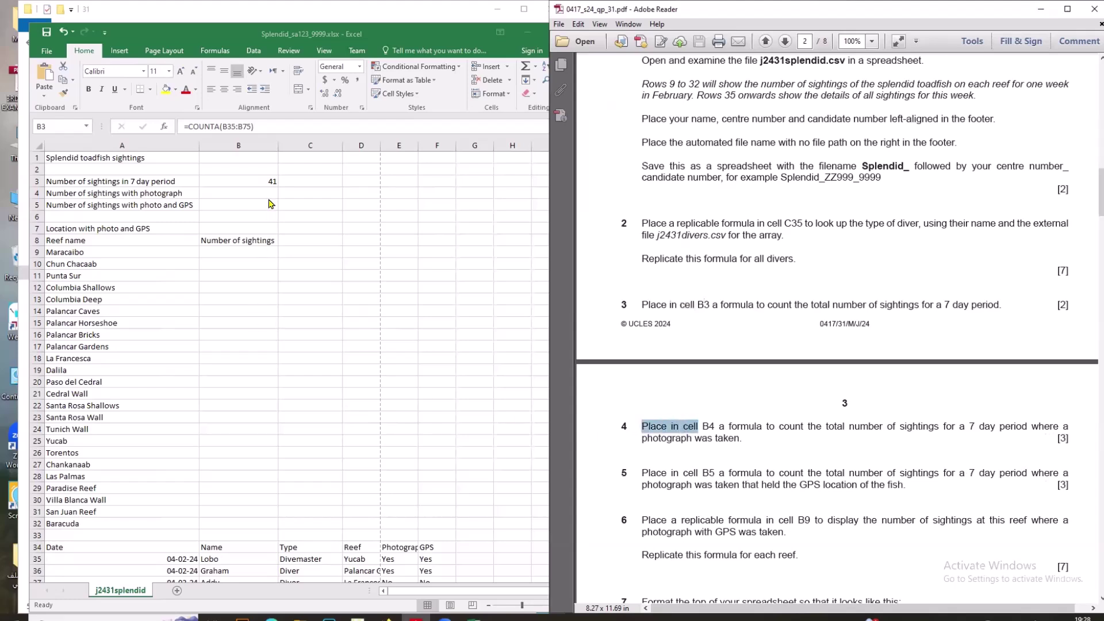
pyautogui.click(269, 194)
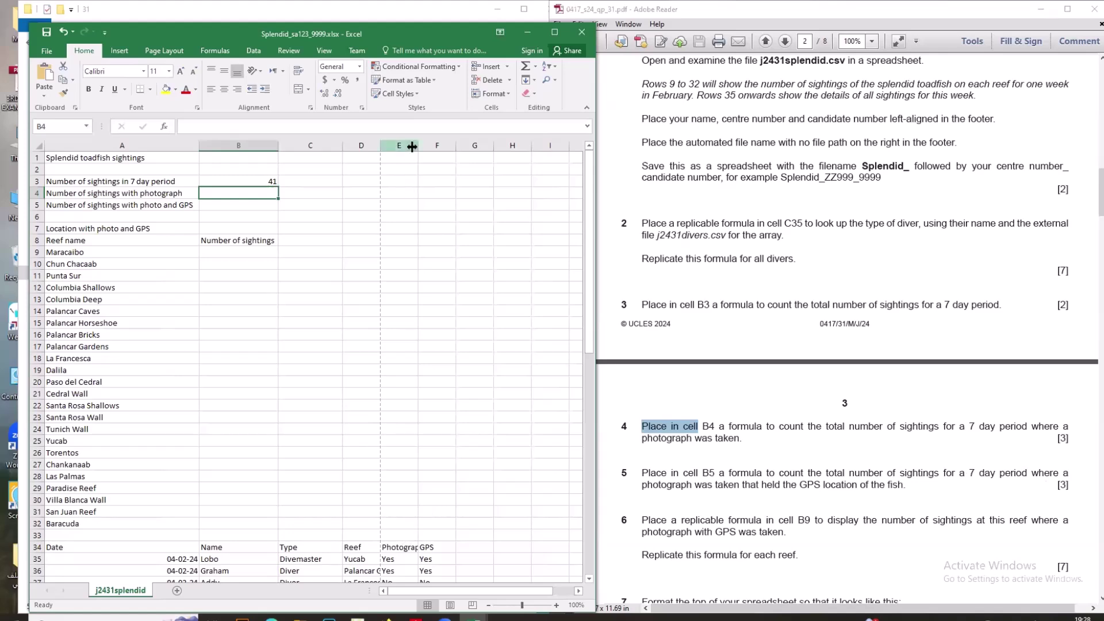
# Widen column E to fit the Photographic evidence heading and examine its entries in E35:E75.
pyautogui.doubleClick(418, 146)
pyautogui.scroll(-3, 477, 354)
pyautogui.scroll(-5, 477, 353)
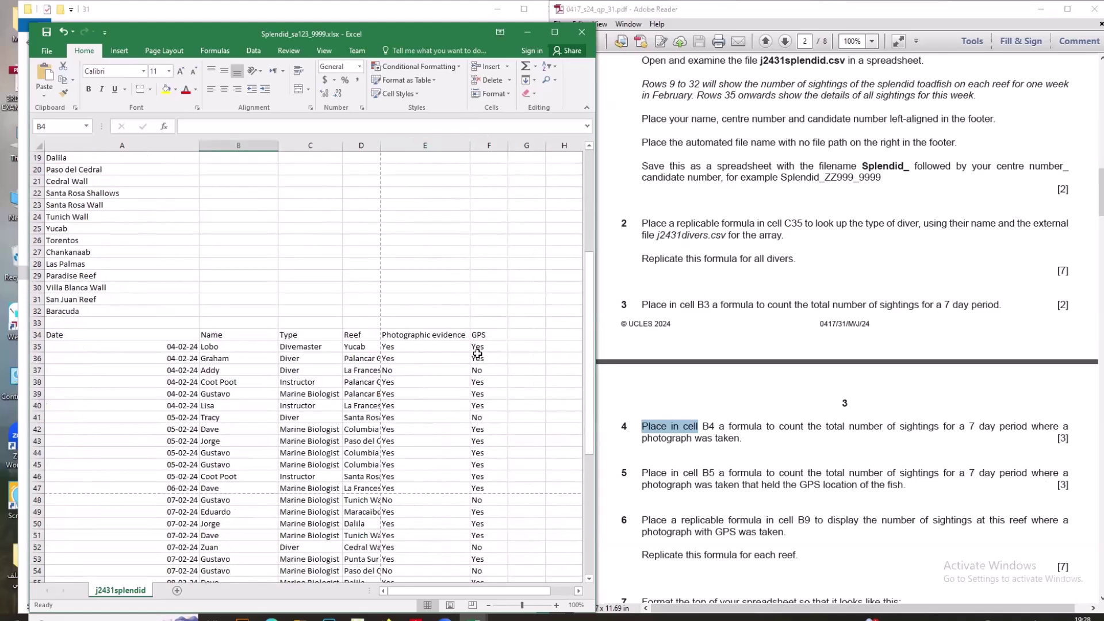
pyautogui.scroll(-1, 441, 309)
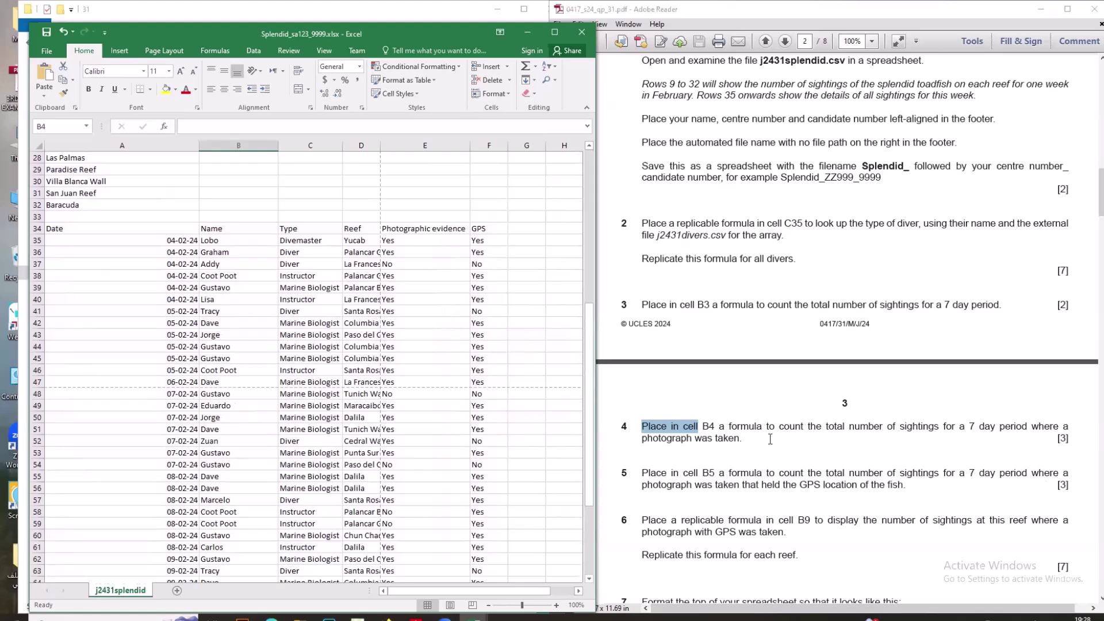
pyautogui.moveTo(411, 240); pyautogui.dragTo(419, 558)
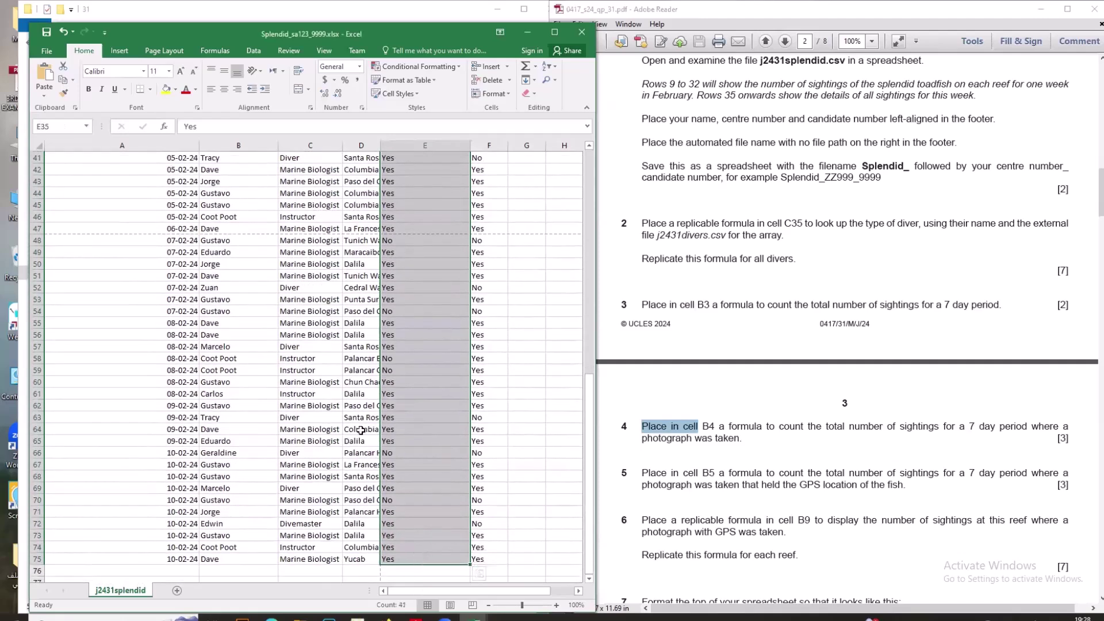
pyautogui.scroll(3, 361, 430)
pyautogui.scroll(3, 360, 430)
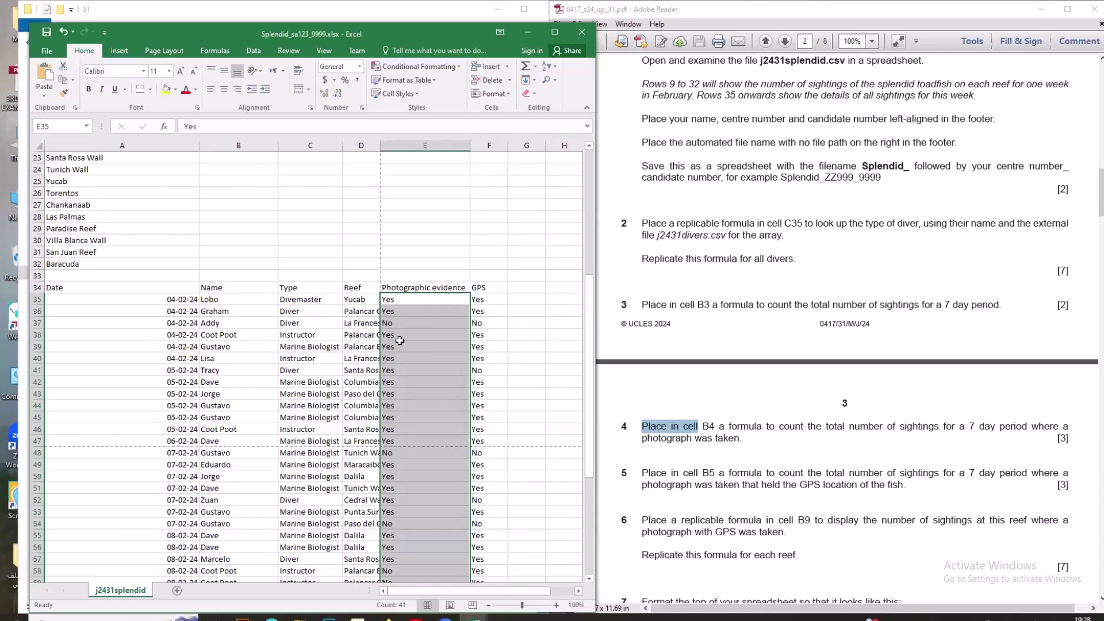
pyautogui.scroll(5, 235, 360)
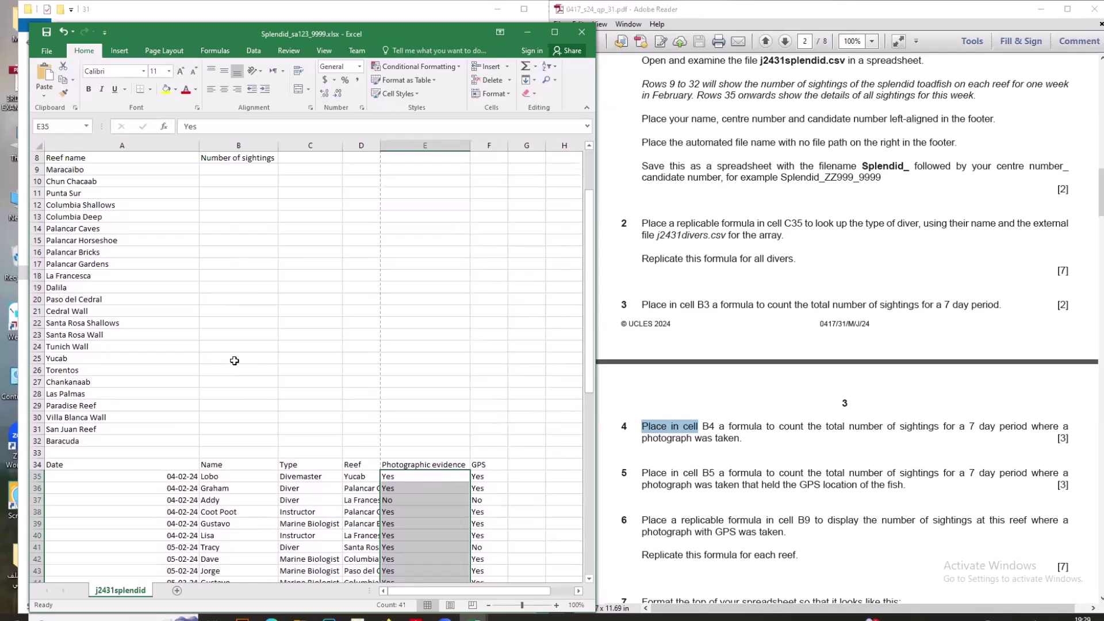
# Start a COUNTIF formula in cell B4 with the Photographic evidence entries E35:E75 as its range.
pyautogui.scroll(3, 243, 178)
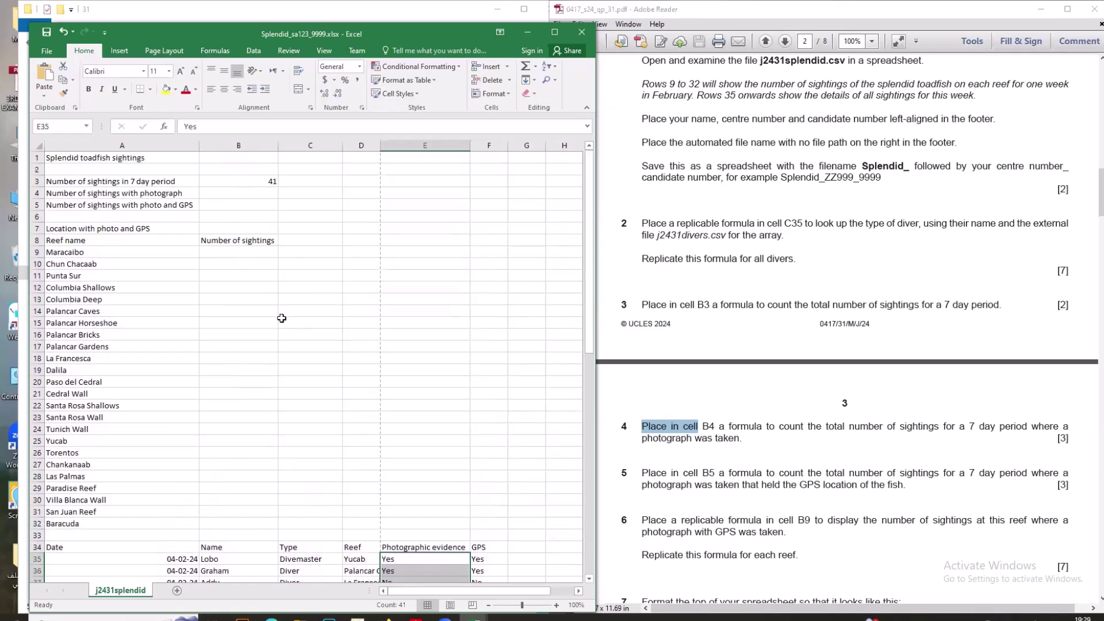
pyautogui.click(268, 194)
pyautogui.click(164, 126)
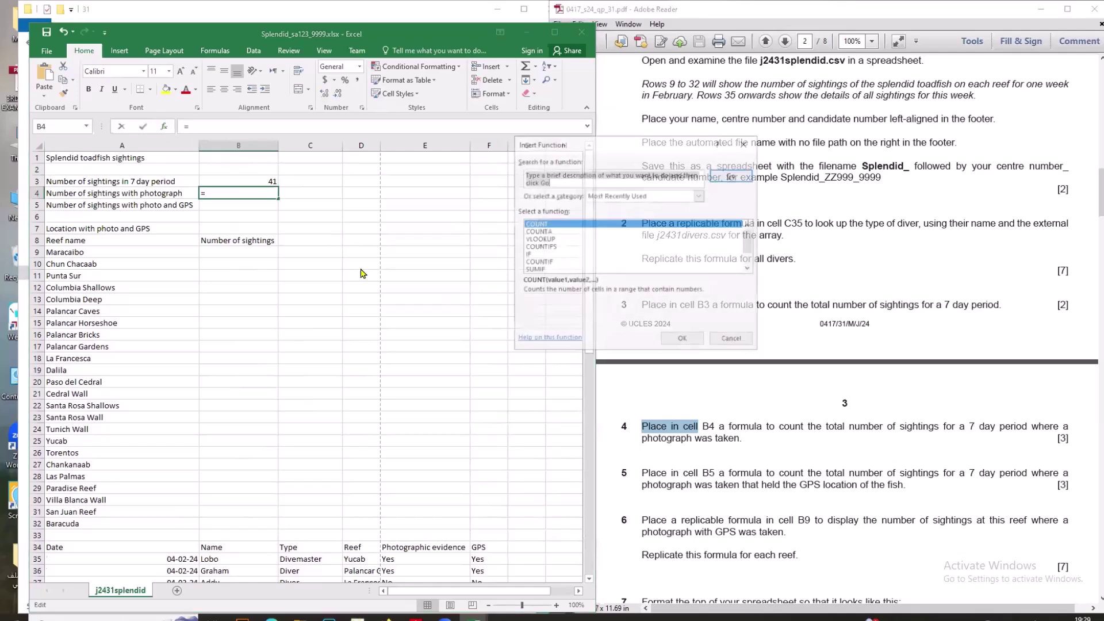
pyautogui.doubleClick(550, 263)
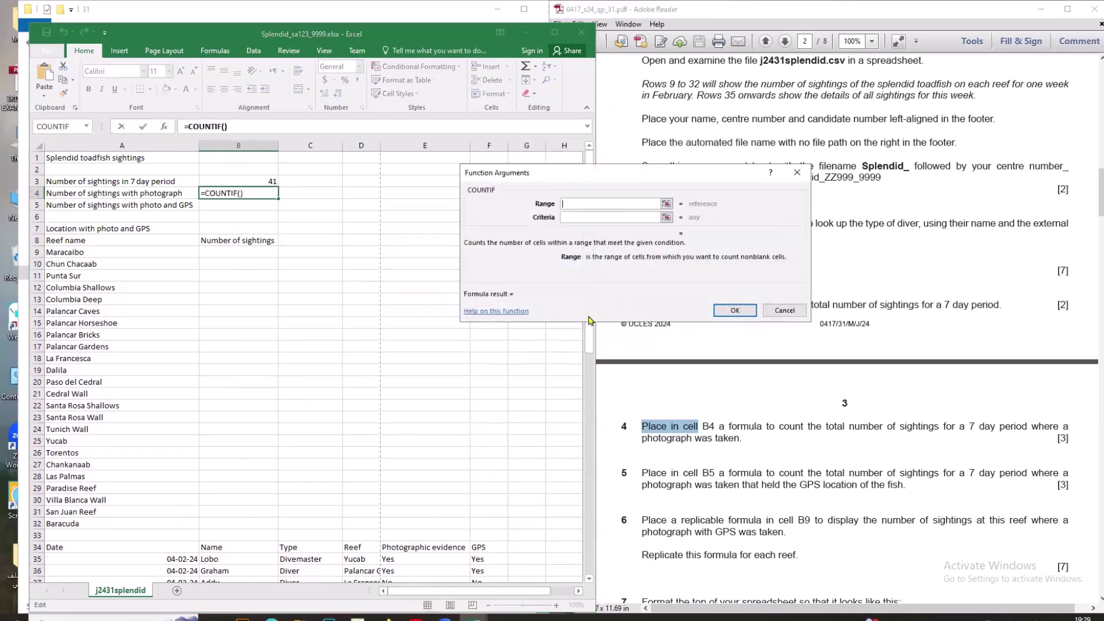
pyautogui.scroll(-6, 276, 313)
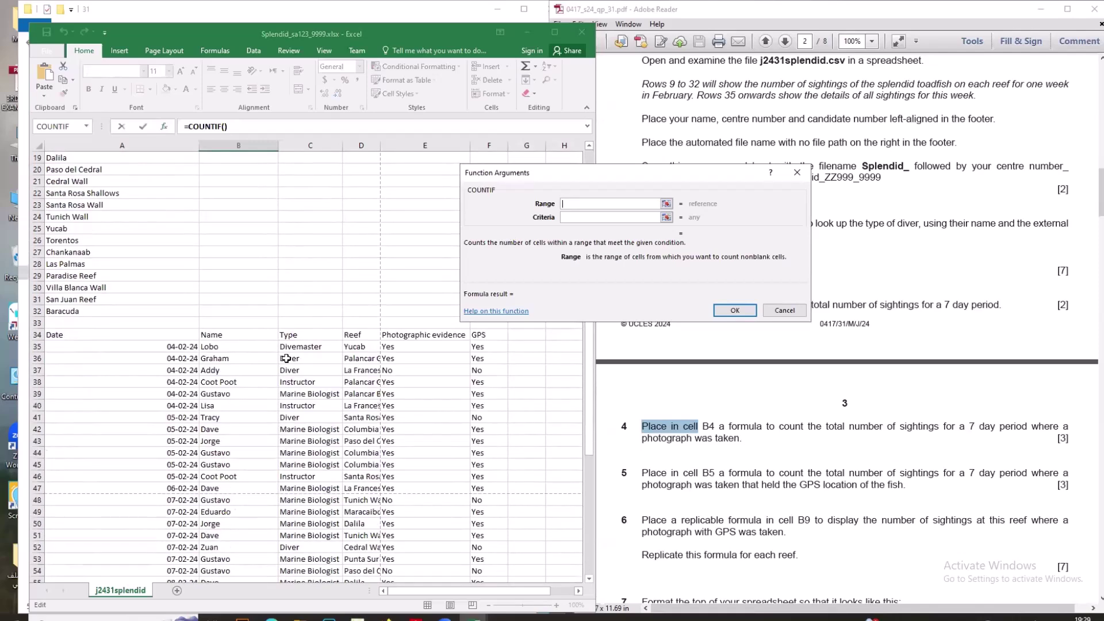
pyautogui.moveTo(414, 349); pyautogui.dragTo(422, 559)
# Set the COUNTIF criterion to "yes" and complete the B4 formula for sightings with a photograph.
pyautogui.scroll(5, 403, 324)
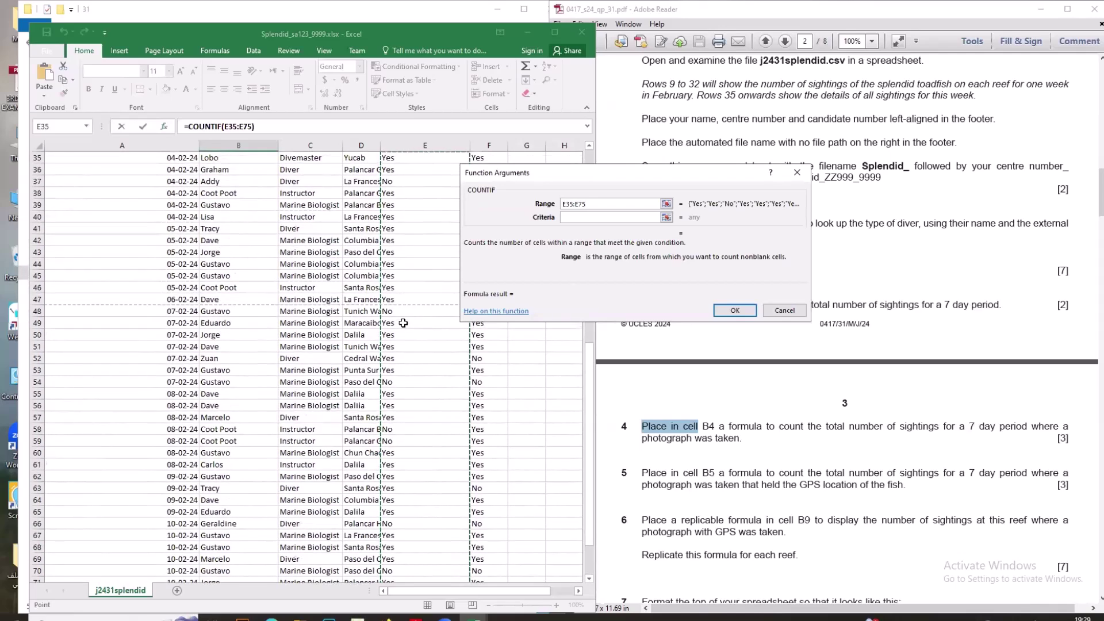
pyautogui.click(564, 218)
pyautogui.click(564, 218)
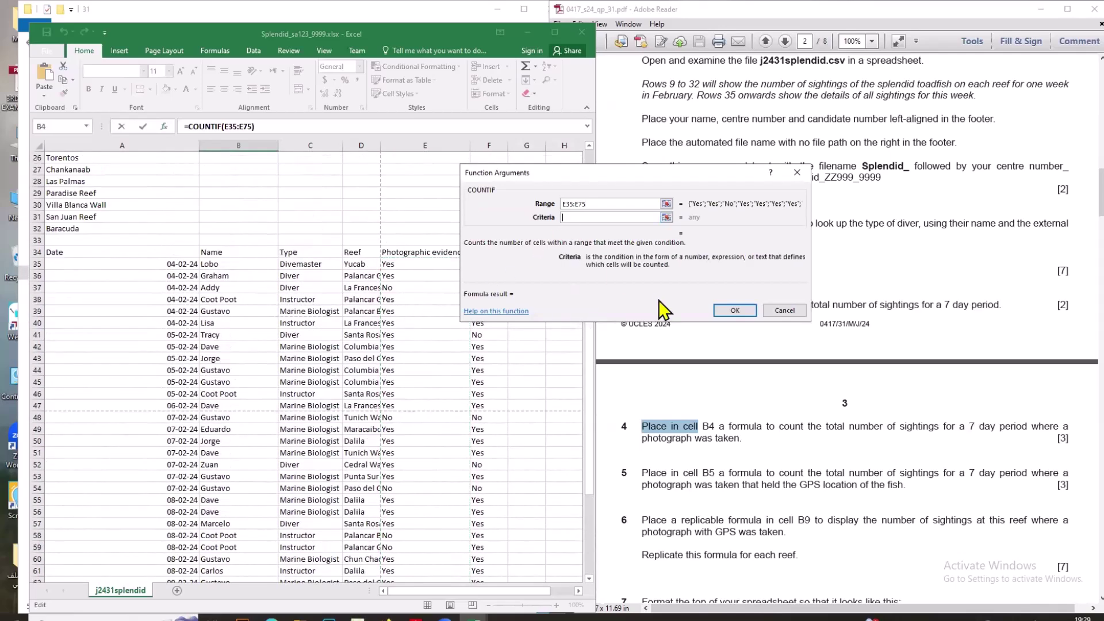
pyautogui.write('yes')
pyautogui.click(734, 311)
pyautogui.scroll(8, 212, 341)
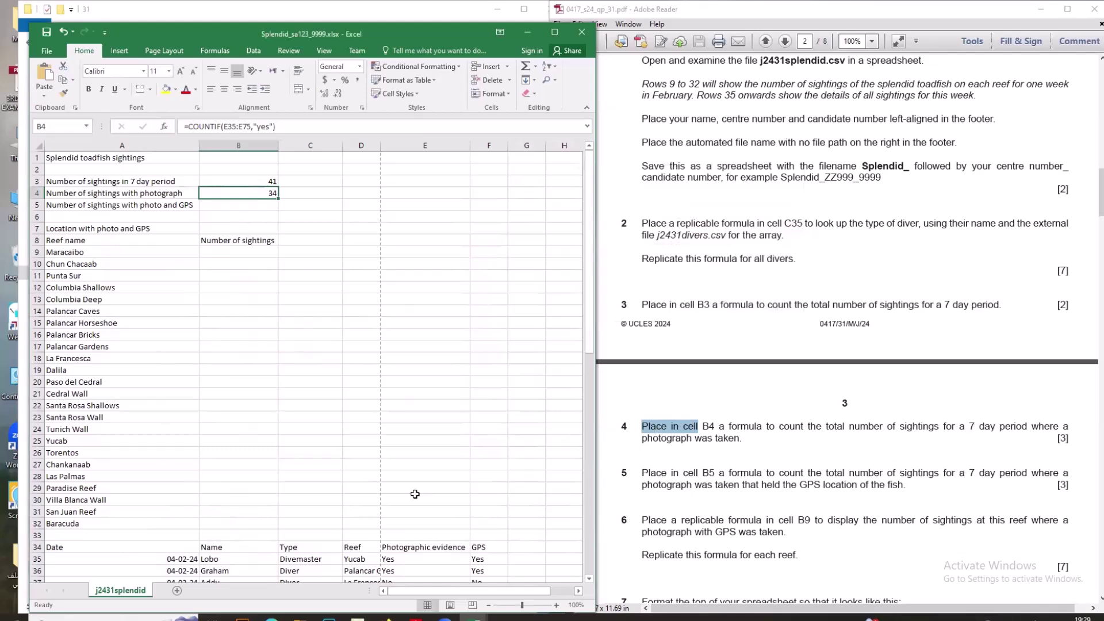
# Read step 5 of the question paper and examine the Photographic evidence and GPS columns needed for the count in B5.
pyautogui.scroll(-3, 415, 495)
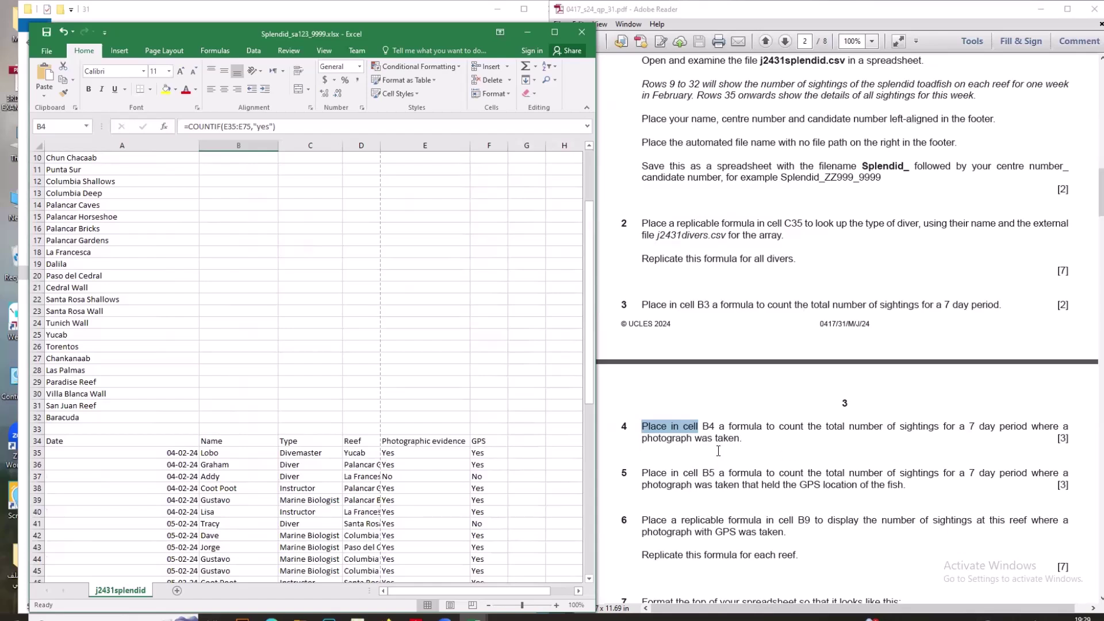
pyautogui.click(640, 475)
pyautogui.moveTo(640, 475); pyautogui.dragTo(693, 485)
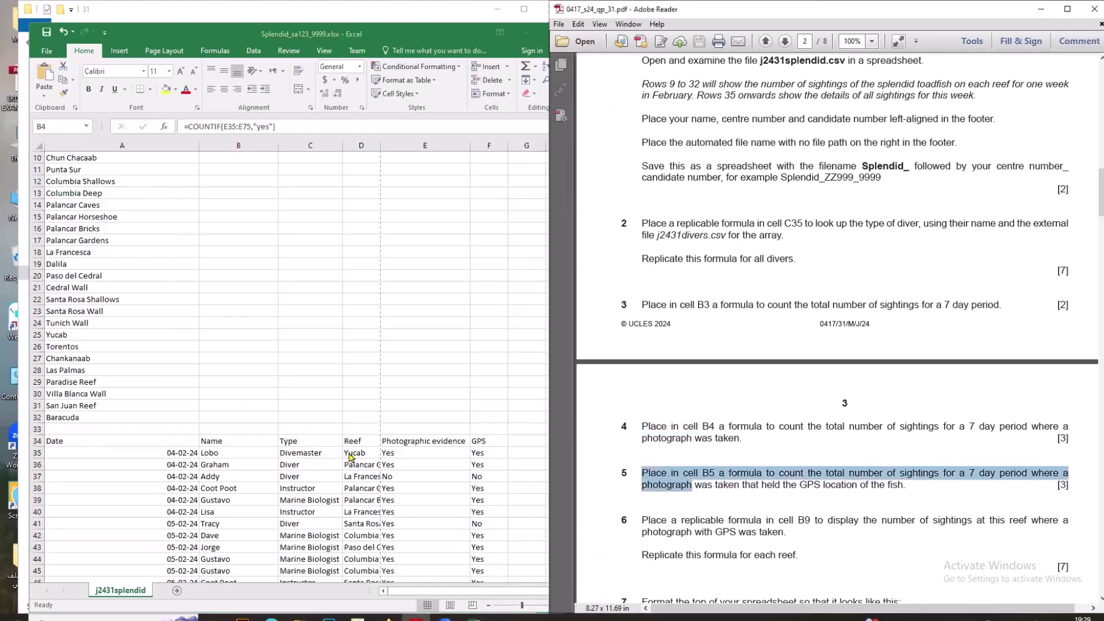
pyautogui.scroll(3, 352, 459)
pyautogui.click(266, 208)
pyautogui.click(265, 205)
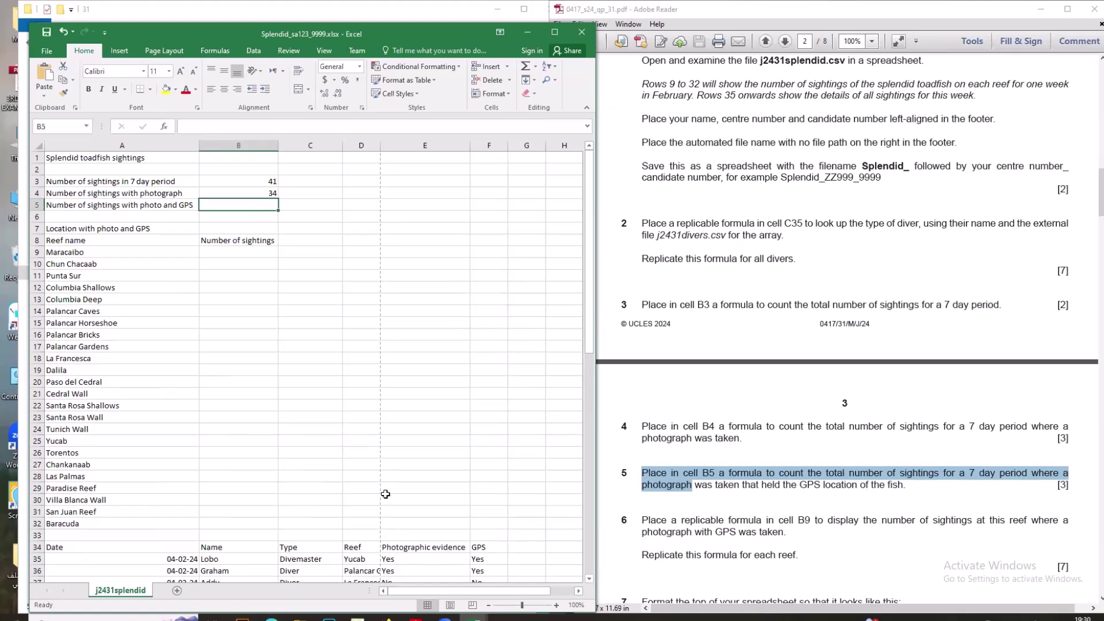
pyautogui.scroll(-3, 439, 544)
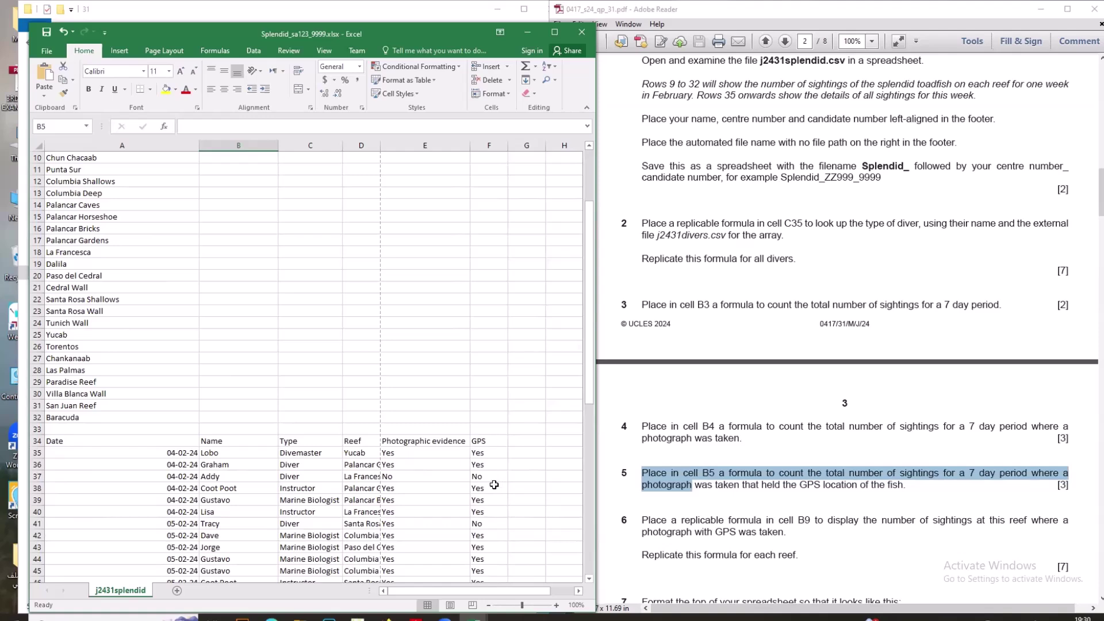
pyautogui.scroll(3, 495, 485)
pyautogui.click(425, 299)
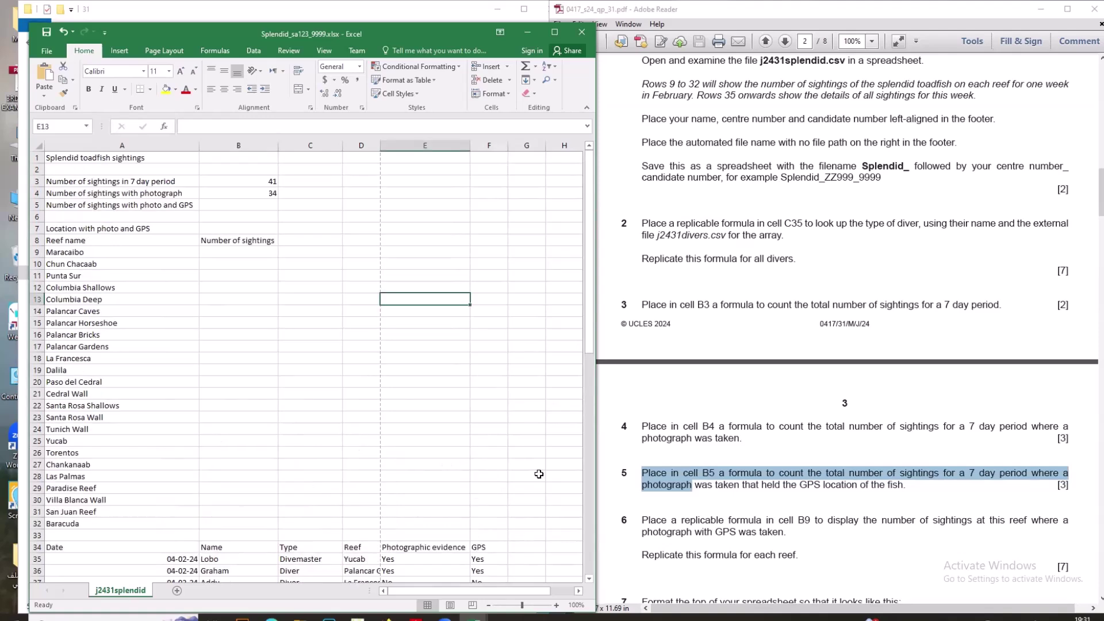
# Start a COUNTIFS formula in cell B5 with E35:E75 as the first criteria range and "yes" as its criterion.
pyautogui.click(264, 205)
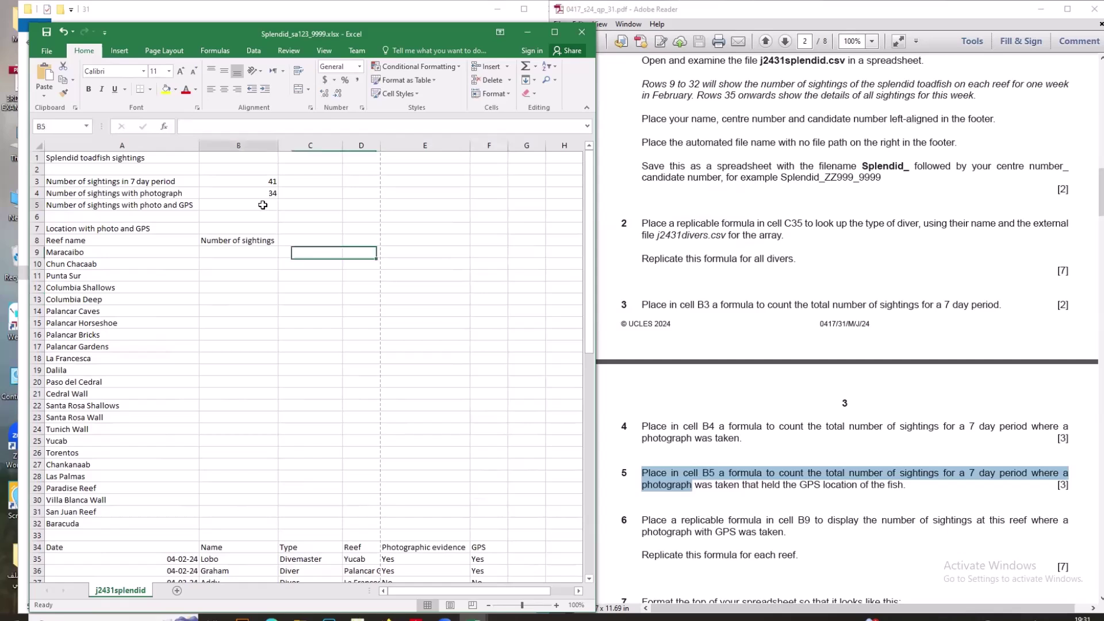
pyautogui.click(165, 126)
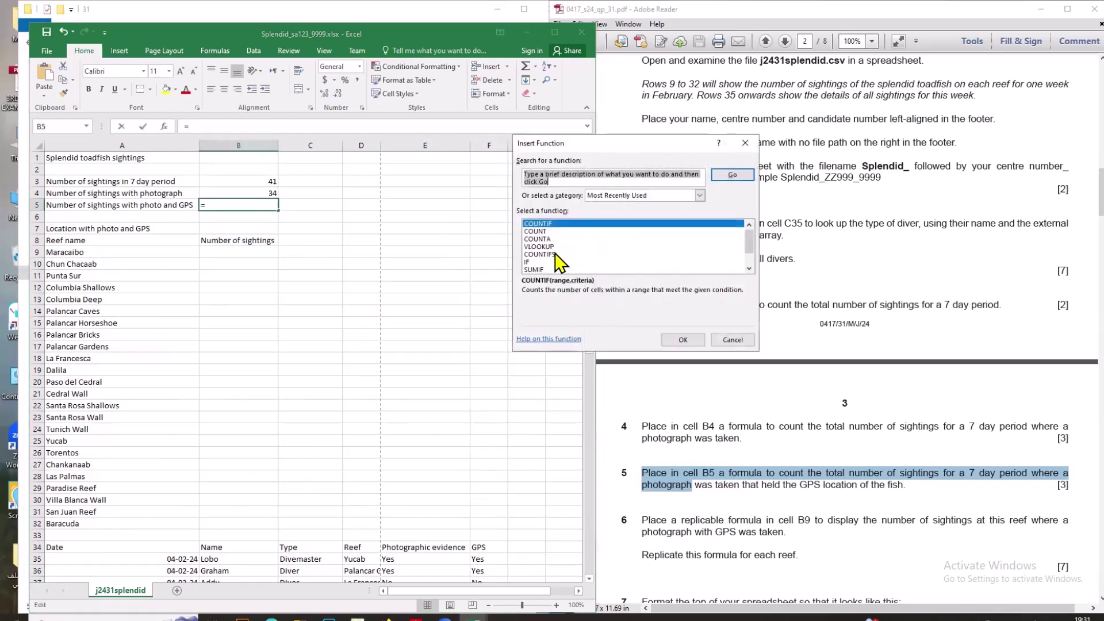
pyautogui.doubleClick(543, 257)
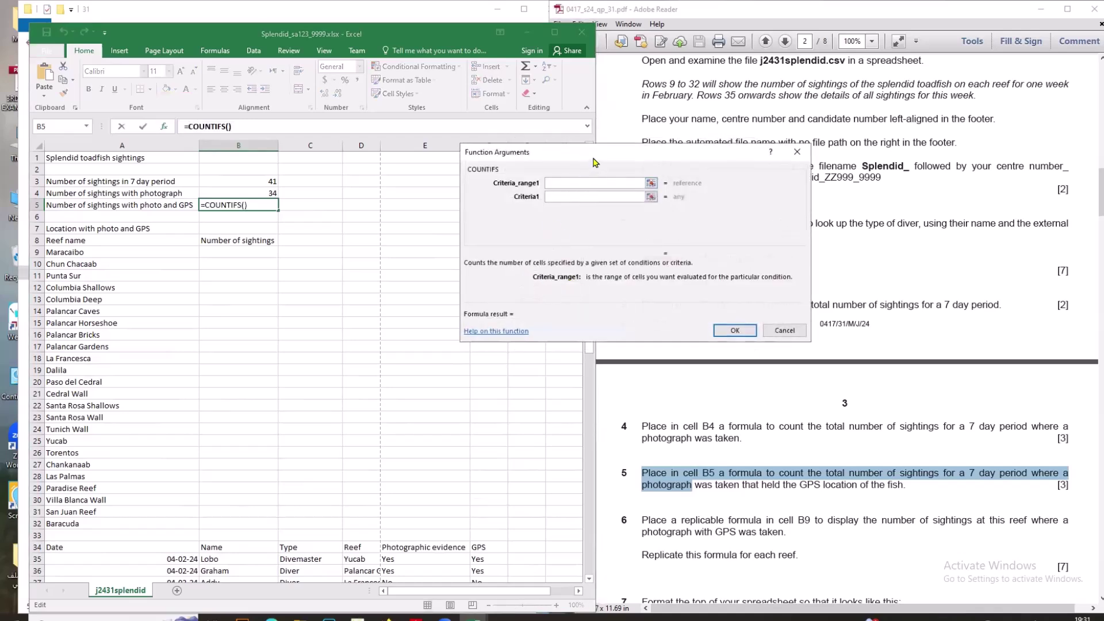
pyautogui.moveTo(595, 163); pyautogui.dragTo(512, 195)
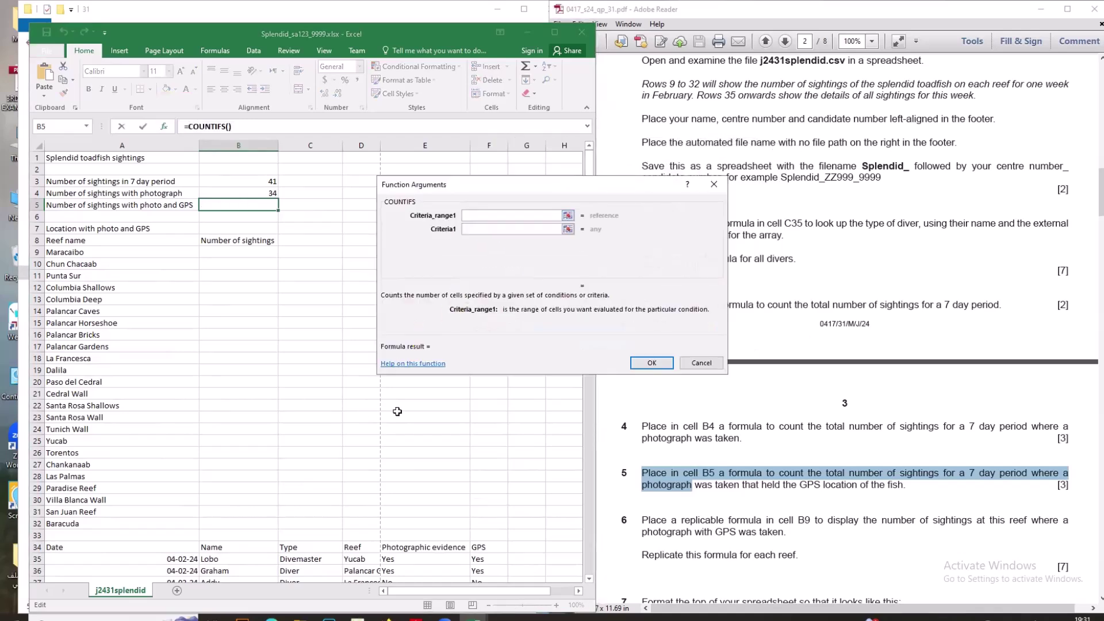
pyautogui.scroll(-3, 397, 411)
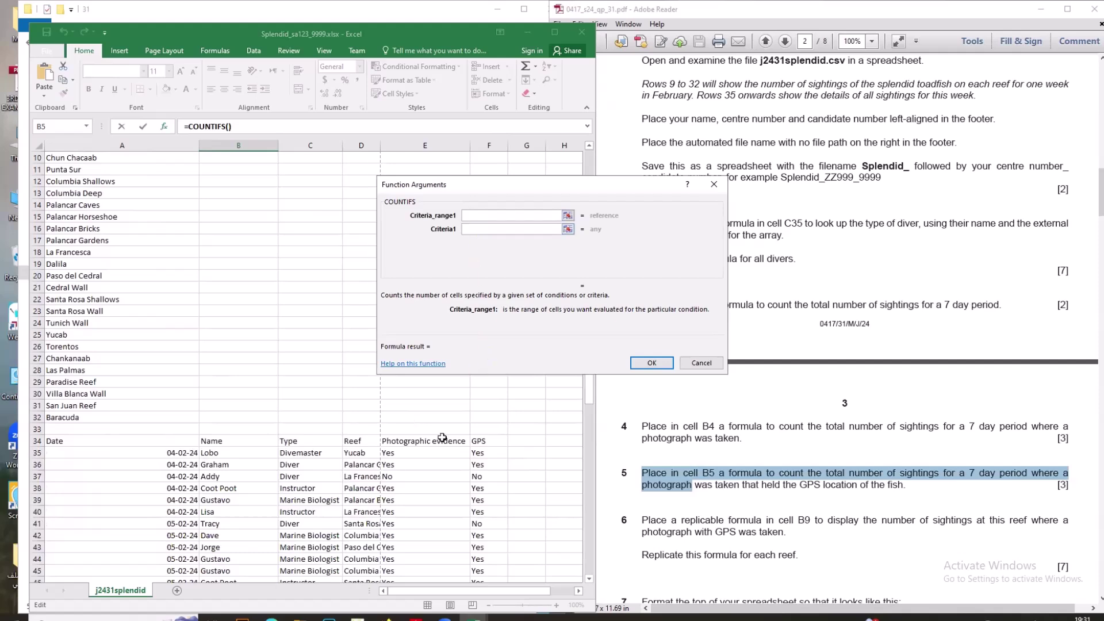
pyautogui.scroll(-1, 442, 437)
pyautogui.moveTo(434, 412); pyautogui.dragTo(434, 547)
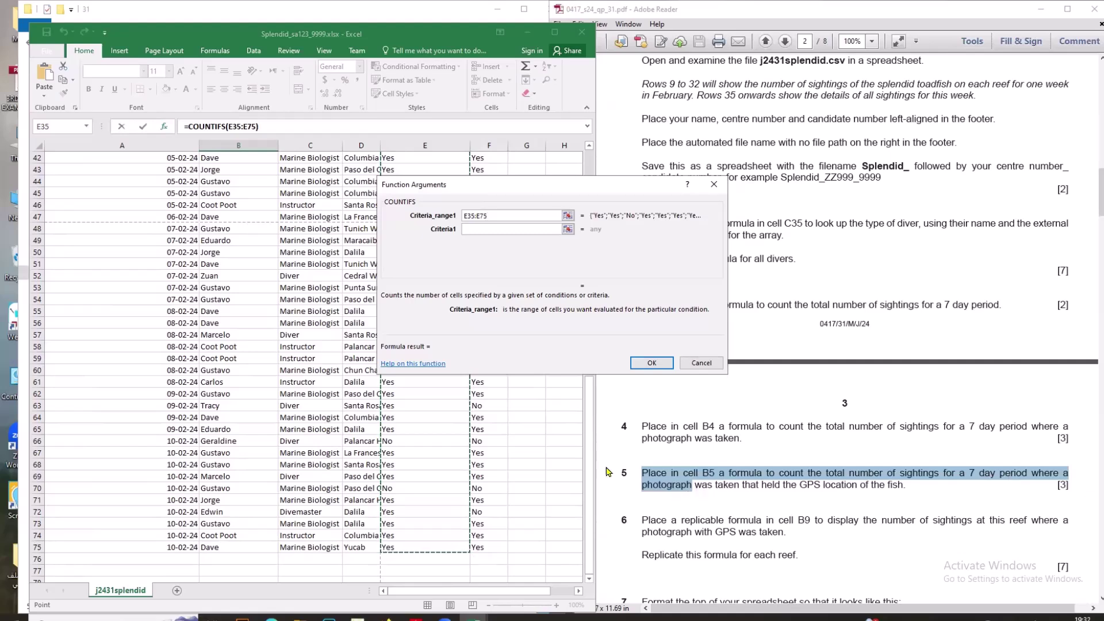
pyautogui.click(494, 229)
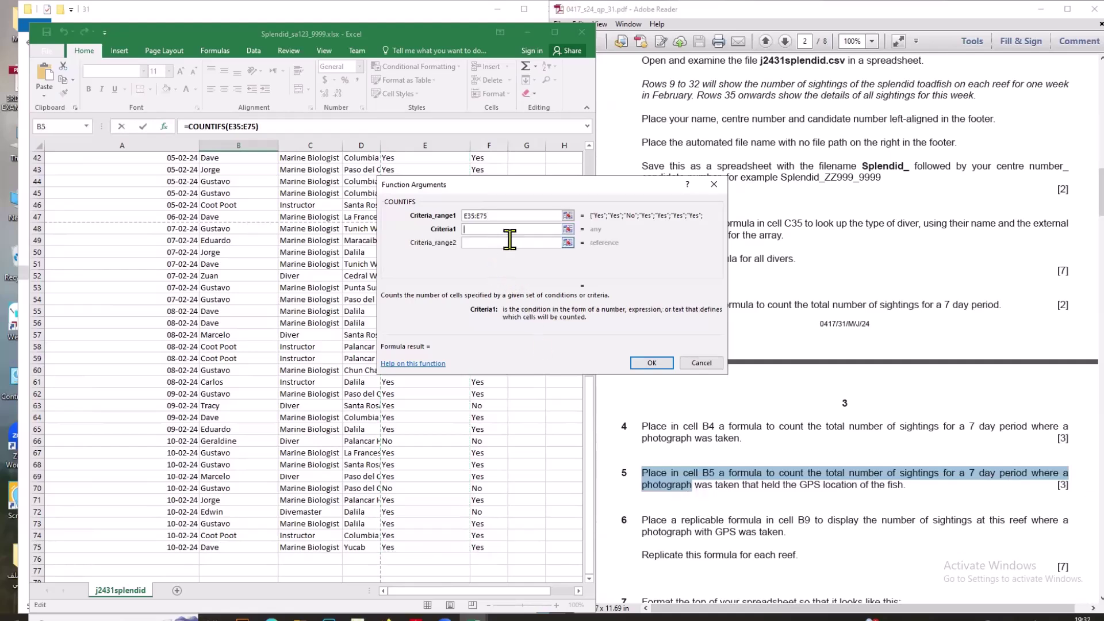
pyautogui.write('yes')
pyautogui.click(467, 229)
pyautogui.press('Tab')
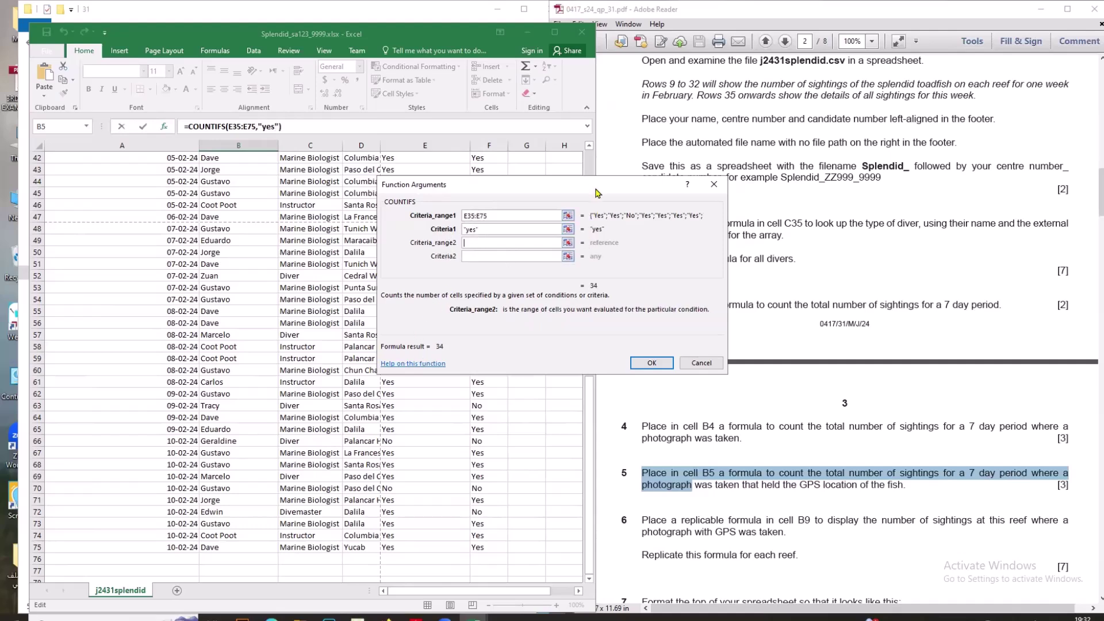
# Add the GPS entries F35:F75 as the second criteria range with criterion "yes" and complete the B5 formula.
pyautogui.moveTo(598, 192); pyautogui.dragTo(886, 216)
pyautogui.scroll(6, 483, 290)
pyautogui.click(483, 291)
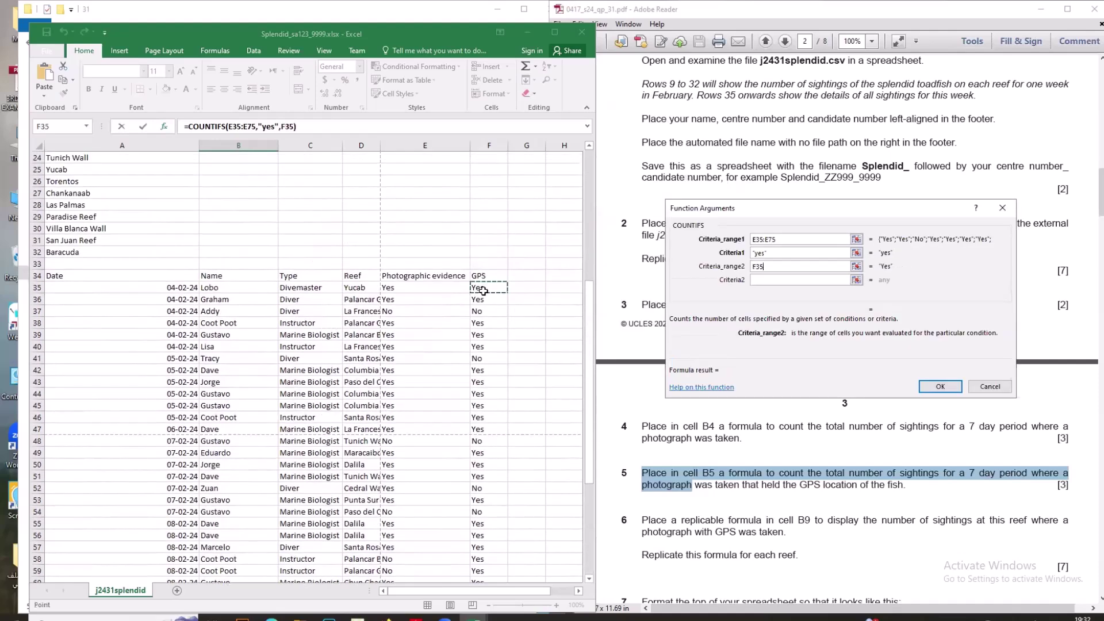
pyautogui.moveTo(483, 290); pyautogui.dragTo(492, 558)
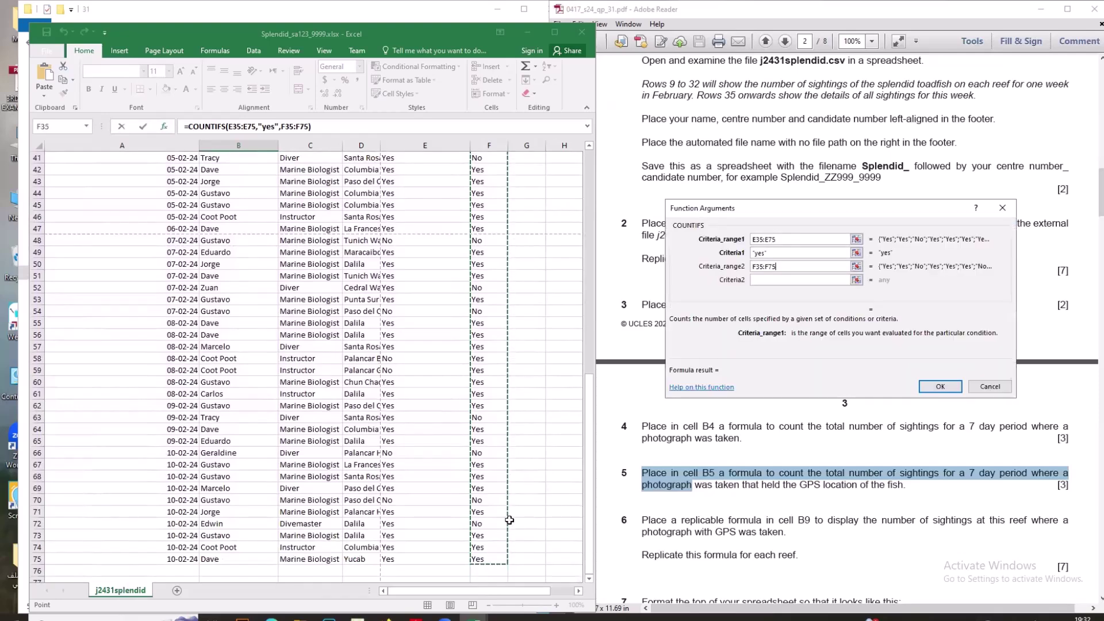
pyautogui.click(802, 279)
pyautogui.write('yes')
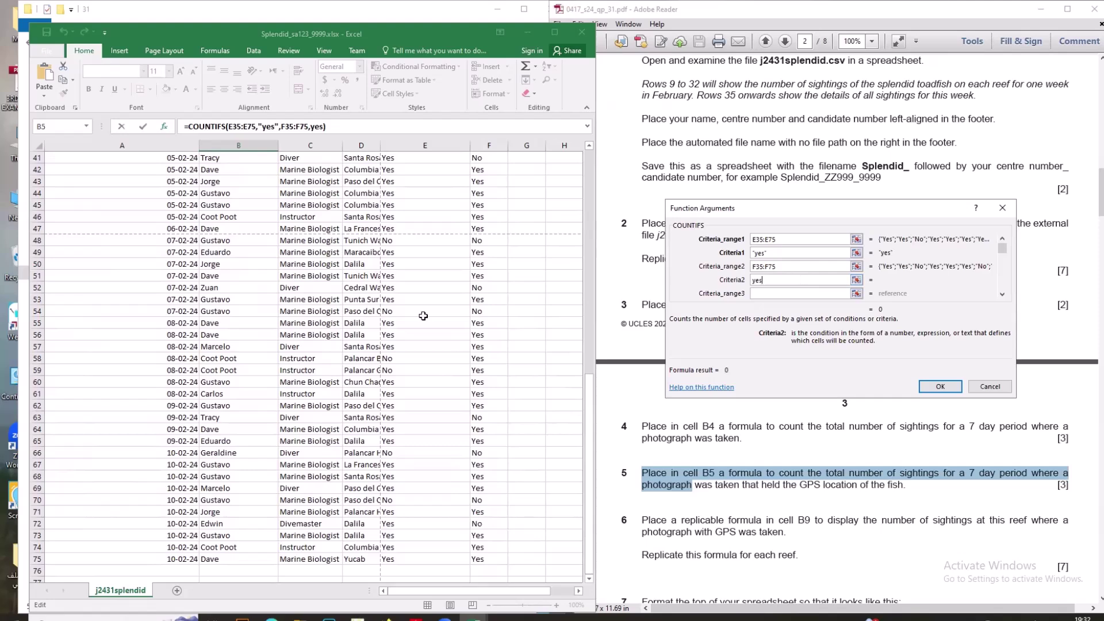
pyautogui.scroll(6, 423, 313)
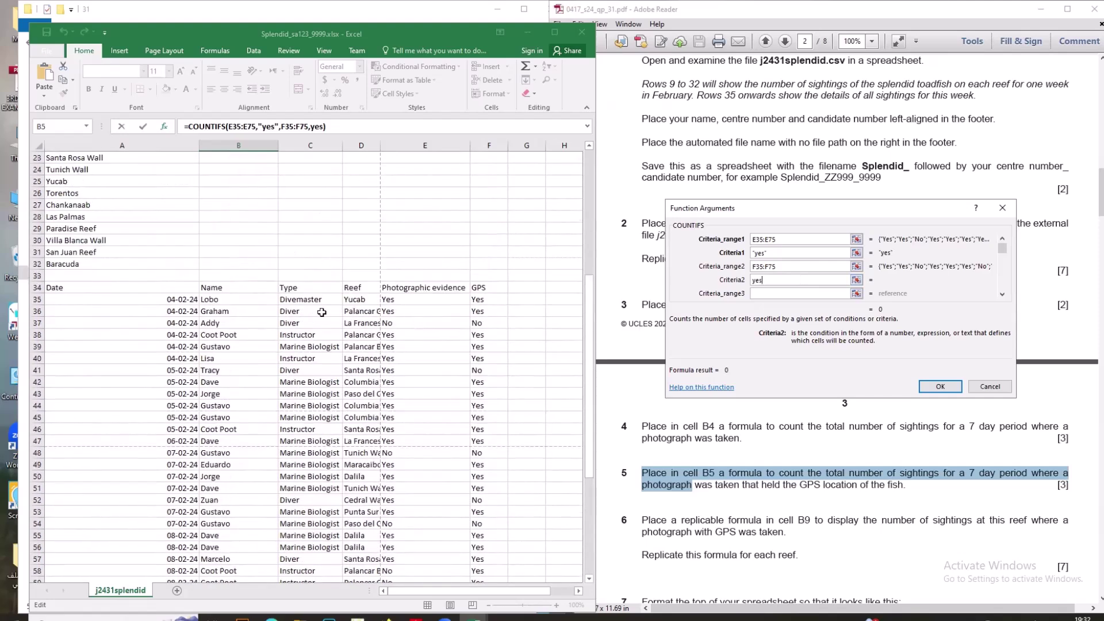
pyautogui.scroll(3, 395, 313)
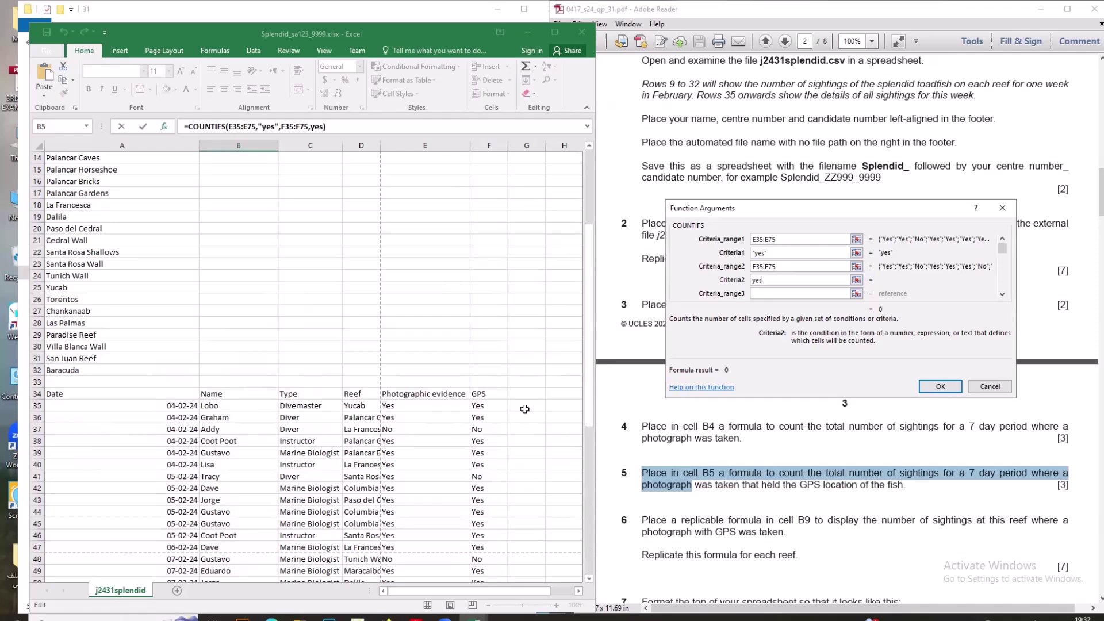
pyautogui.click(934, 387)
pyautogui.scroll(2, 239, 257)
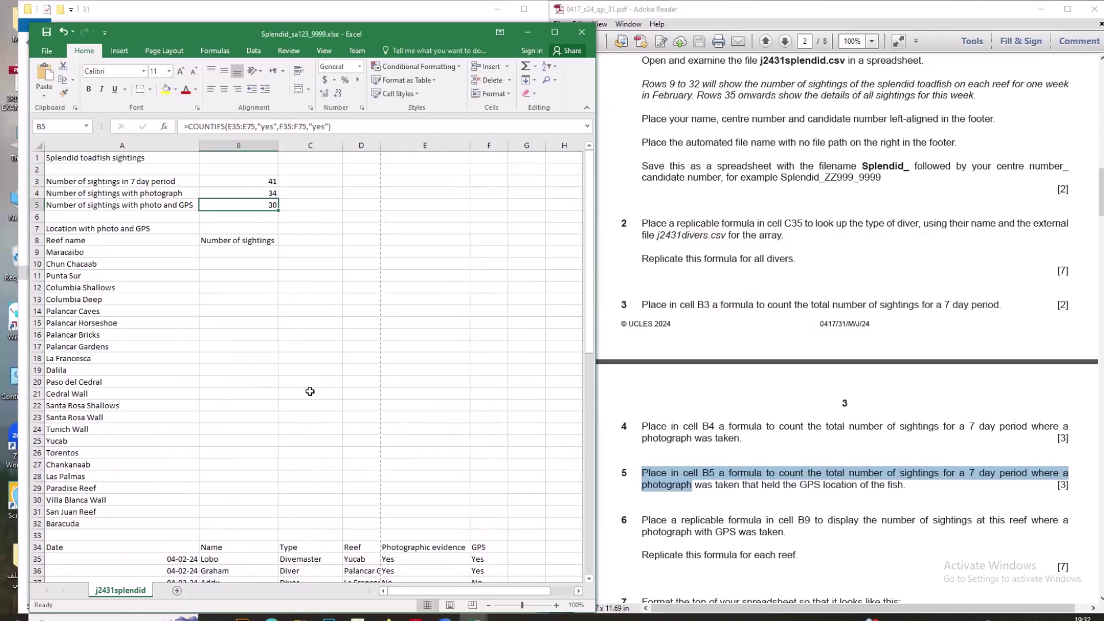
# Read step 6 of the question paper, select cell B9, and compare the reef name list with the Reef, Photographic evidence and GPS columns.
pyautogui.scroll(-4, 409, 407)
pyautogui.scroll(-1, 408, 408)
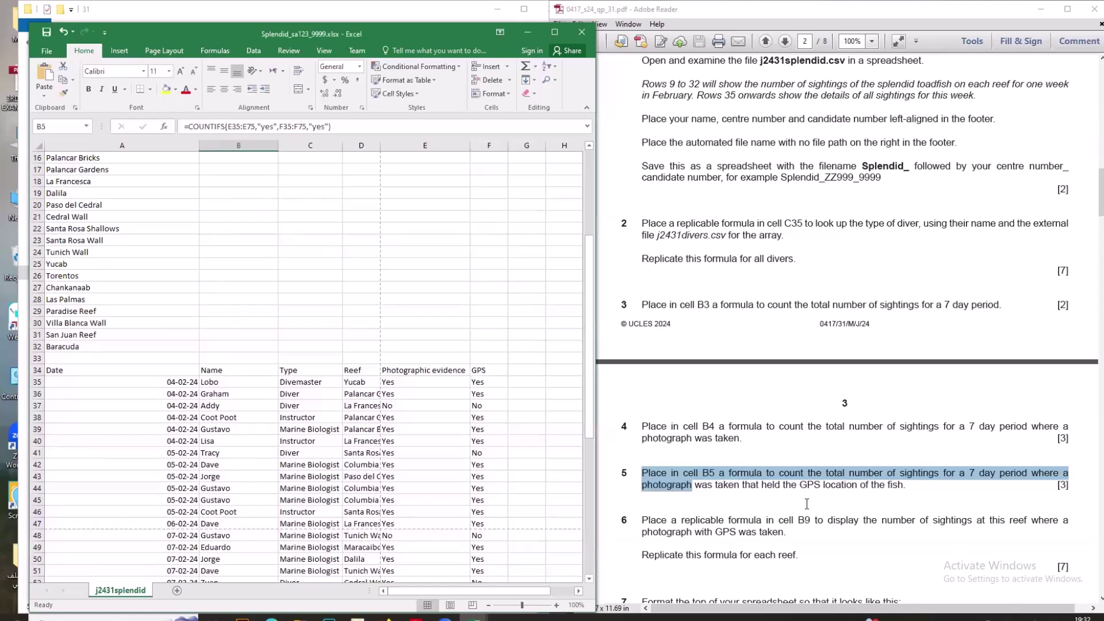
pyautogui.scroll(-1, 807, 503)
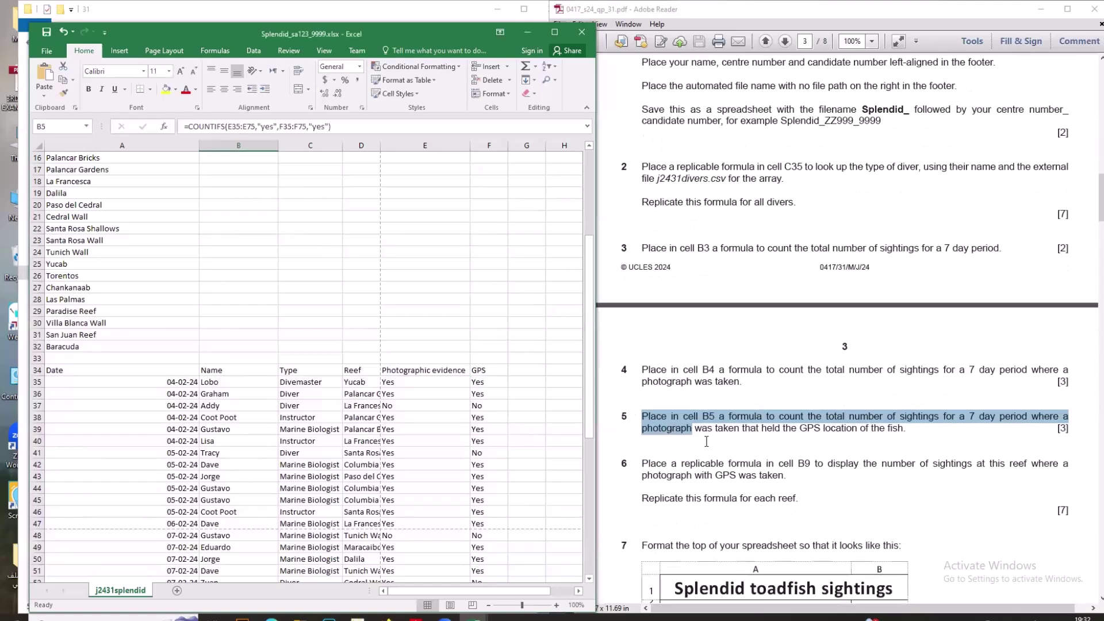
pyautogui.scroll(-1, 711, 453)
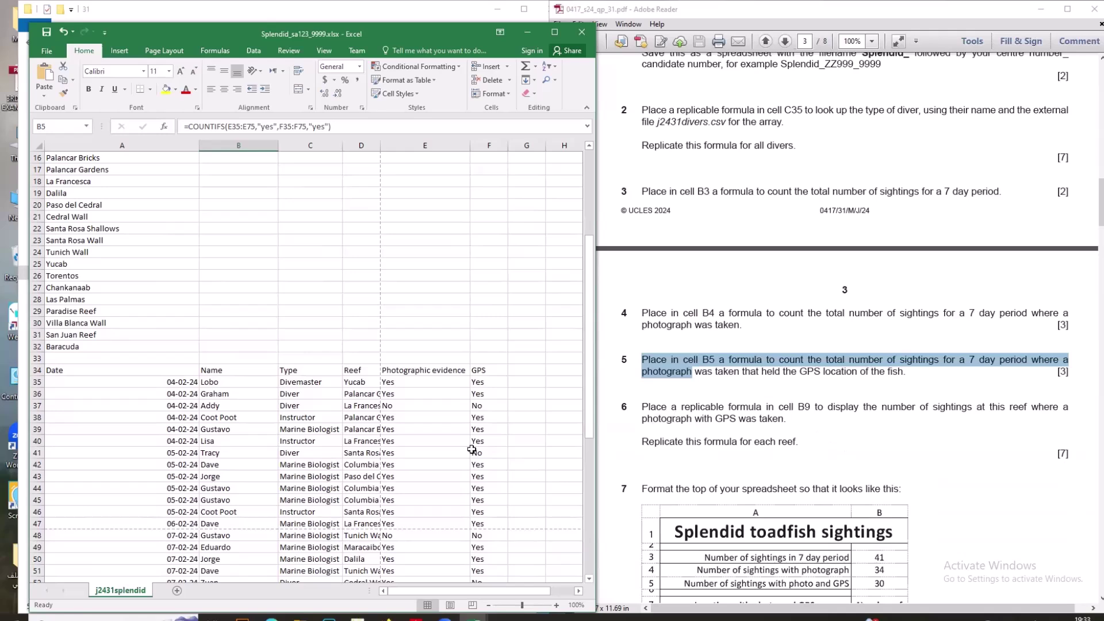
pyautogui.scroll(3, 302, 441)
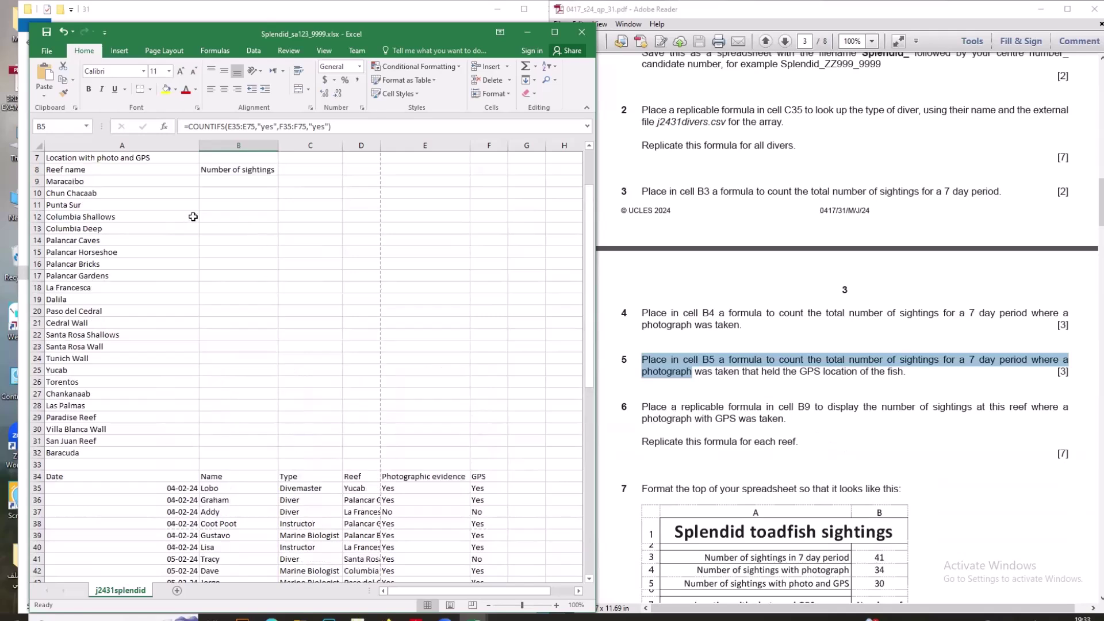
pyautogui.click(230, 183)
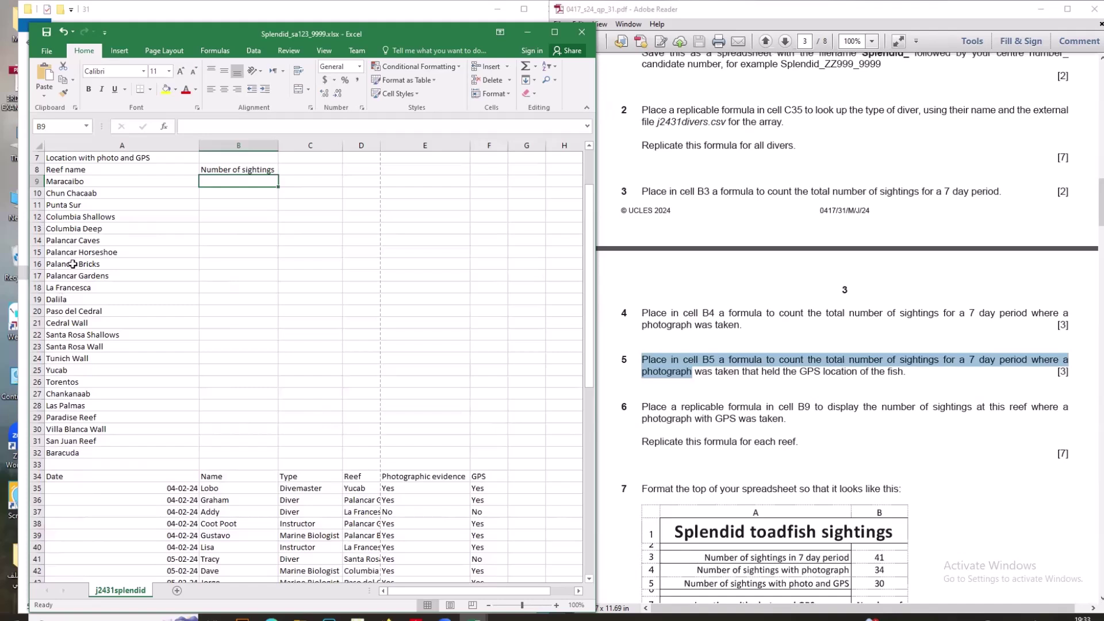
pyautogui.moveTo(74, 229); pyautogui.dragTo(73, 240)
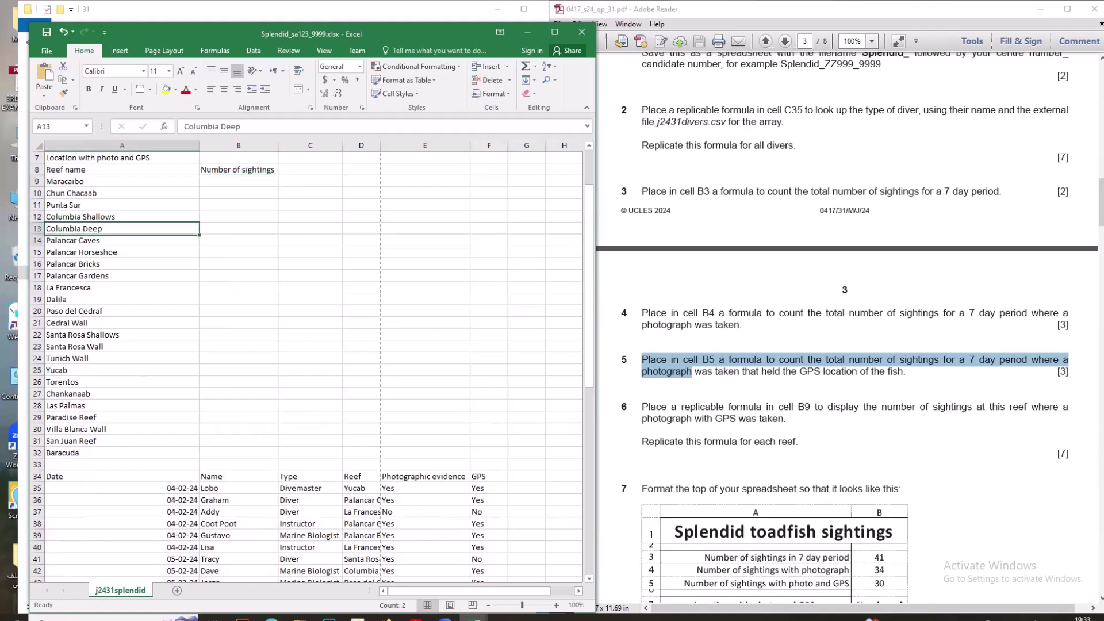
pyautogui.click(231, 180)
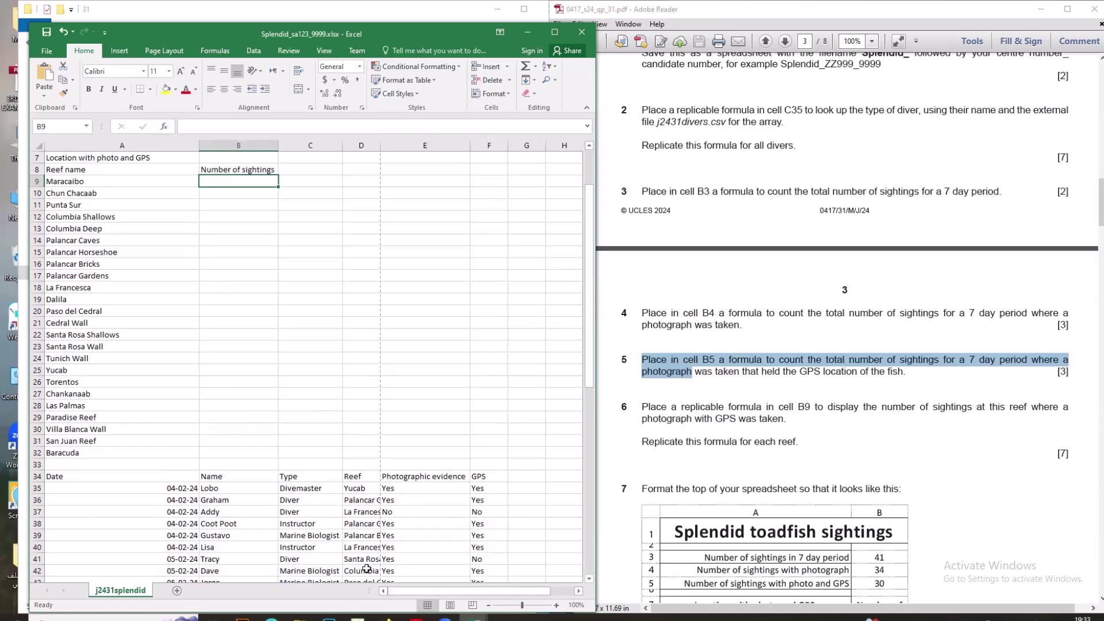
pyautogui.scroll(-2, 362, 553)
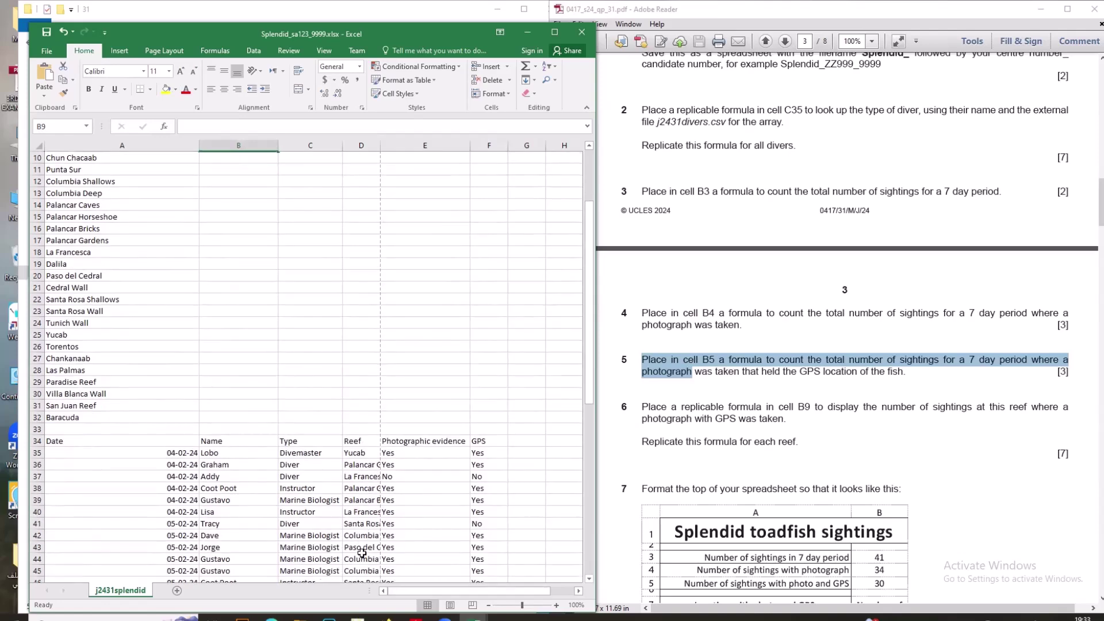
pyautogui.scroll(-1, 361, 549)
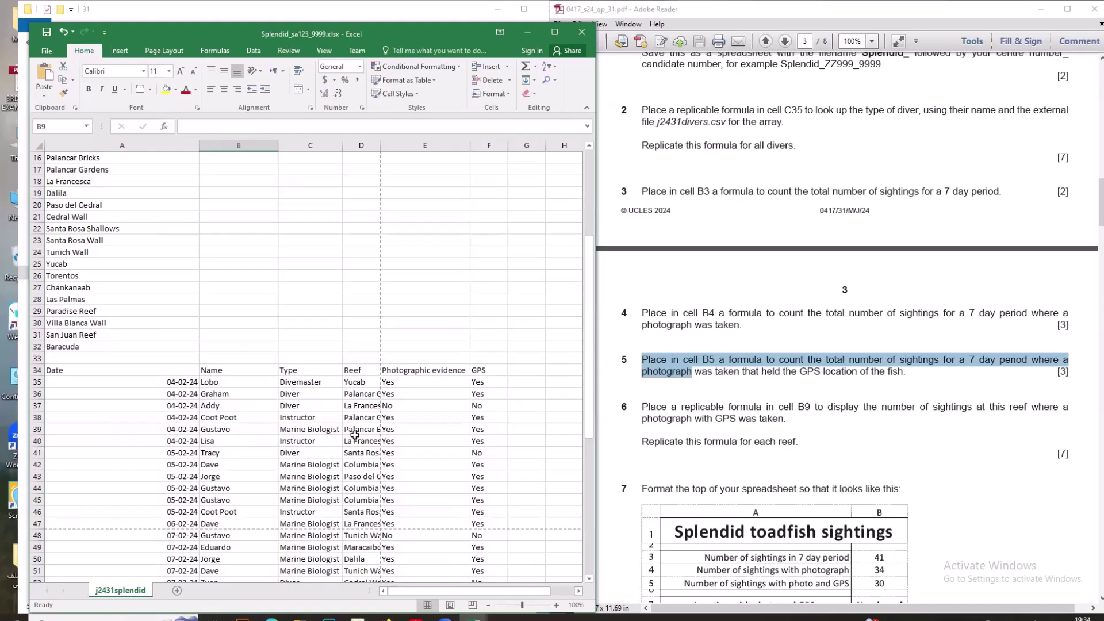
# Start a COUNTIFS formula in cell B9 with the reef entries D35:D75 as the first criteria range.
pyautogui.scroll(5, 59, 168)
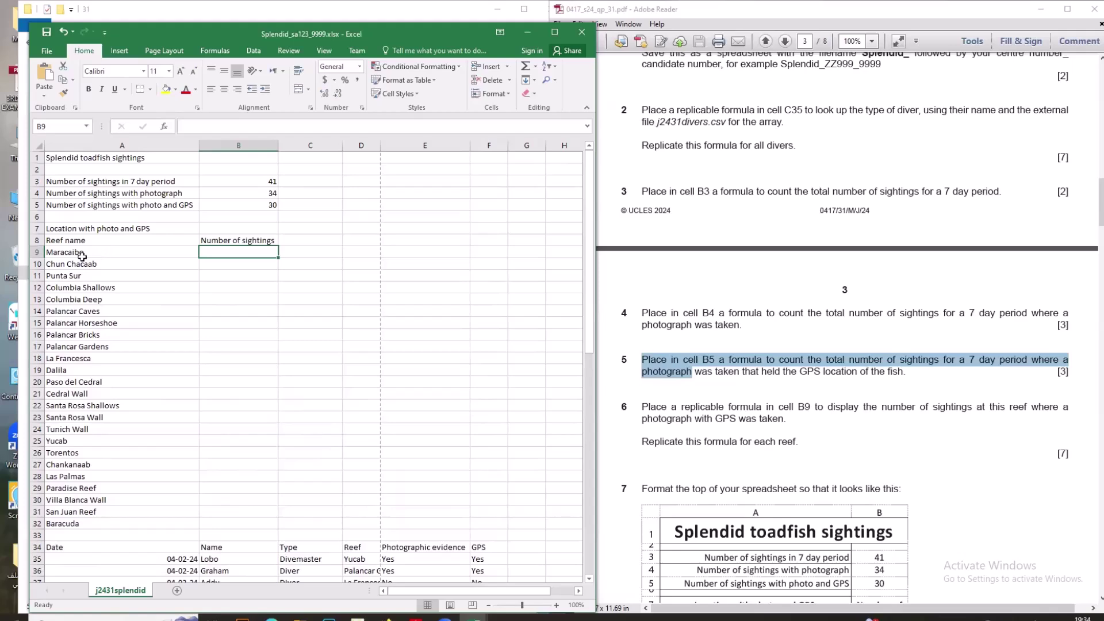
pyautogui.click(83, 254)
pyautogui.scroll(-3, 322, 474)
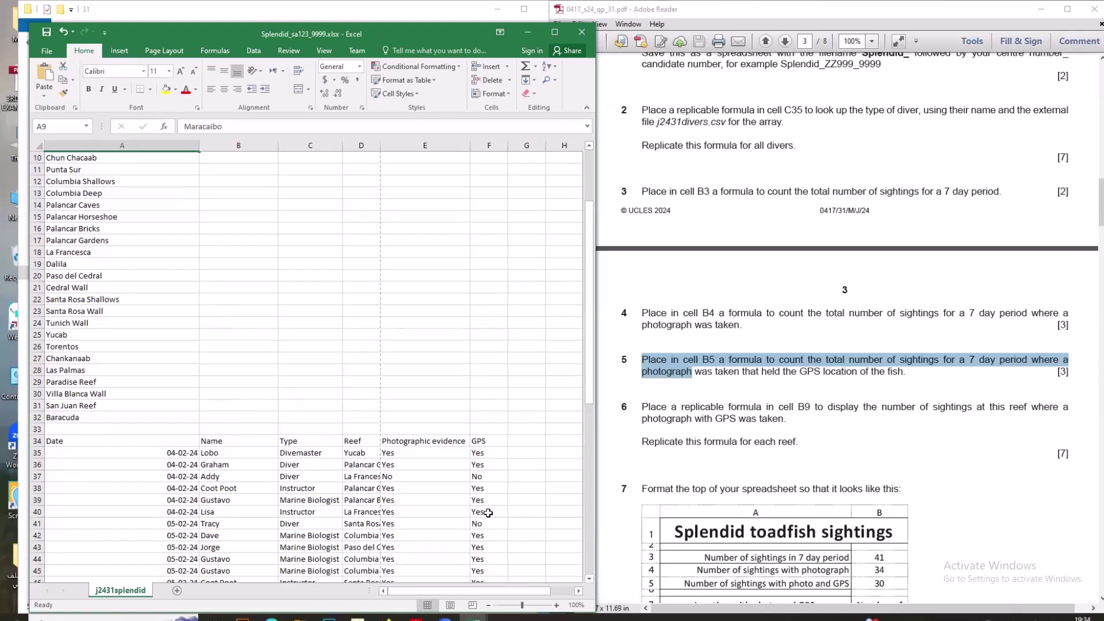
pyautogui.scroll(3, 97, 288)
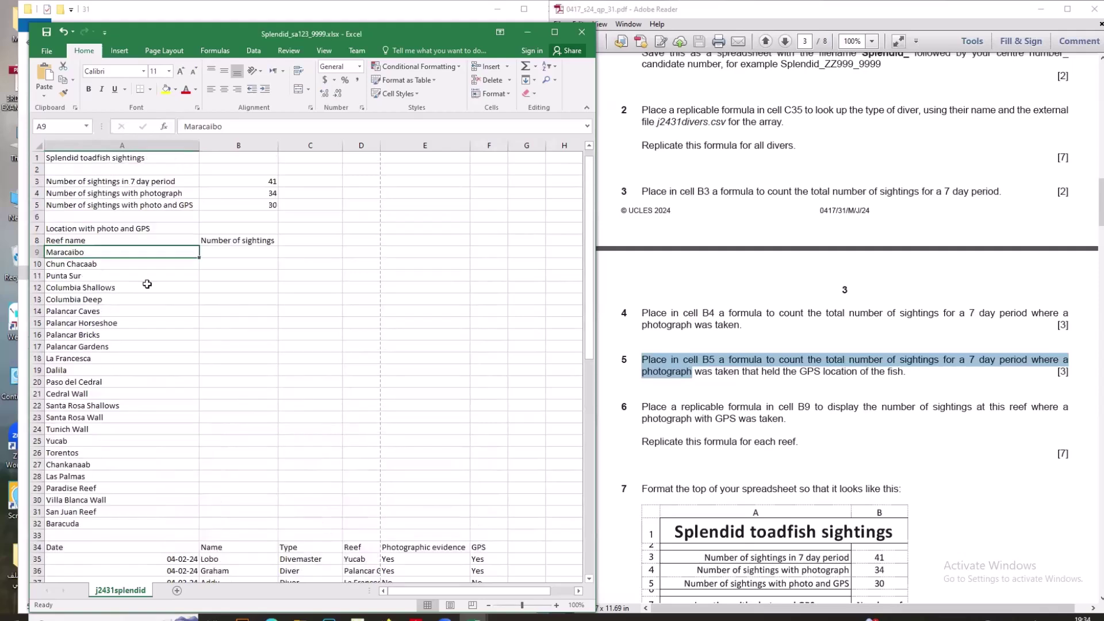
pyautogui.click(222, 254)
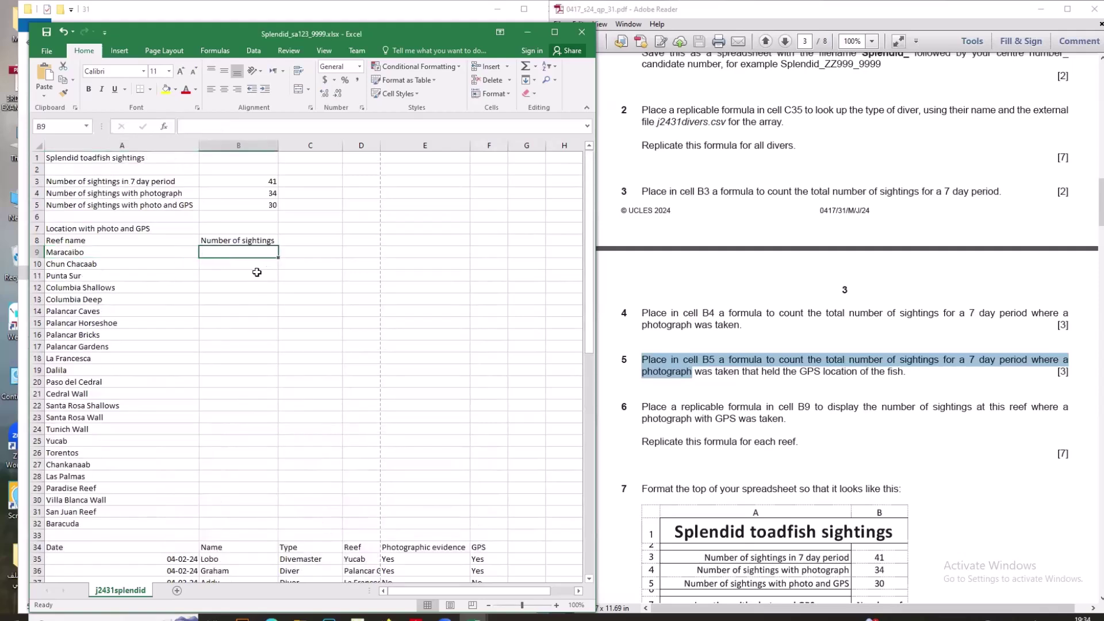
pyautogui.click(165, 132)
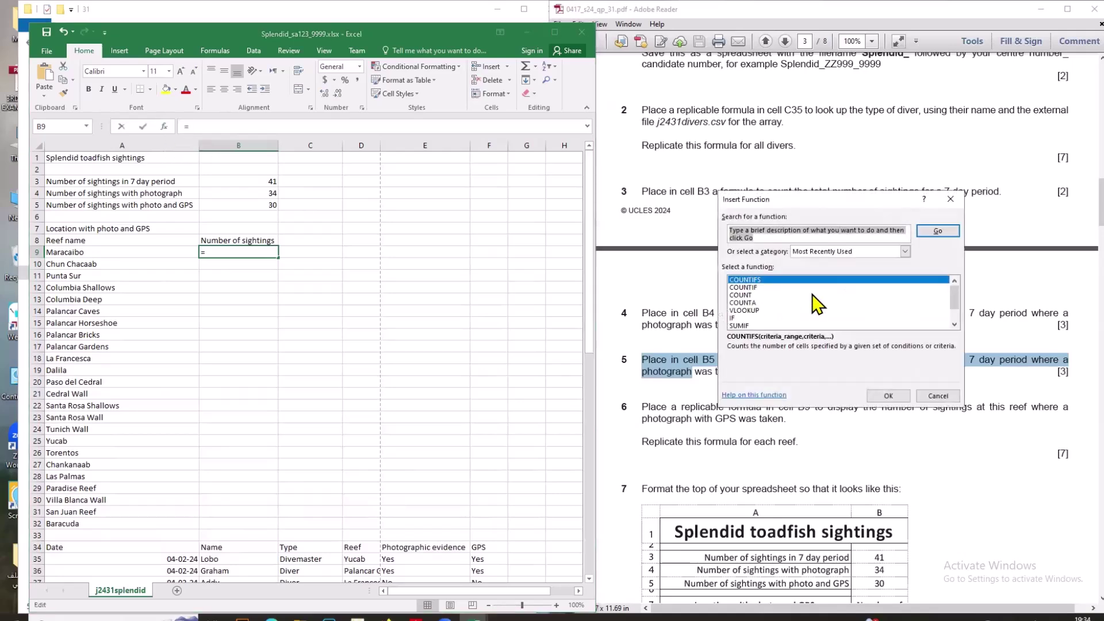
pyautogui.click(903, 392)
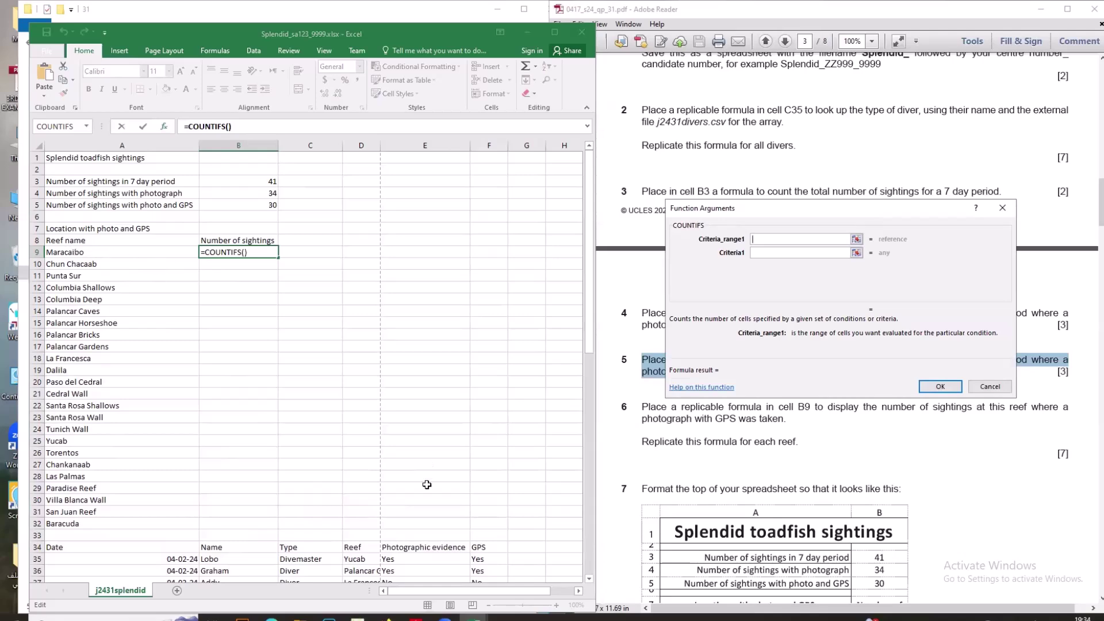
pyautogui.scroll(-2, 418, 490)
pyautogui.scroll(-2, 376, 489)
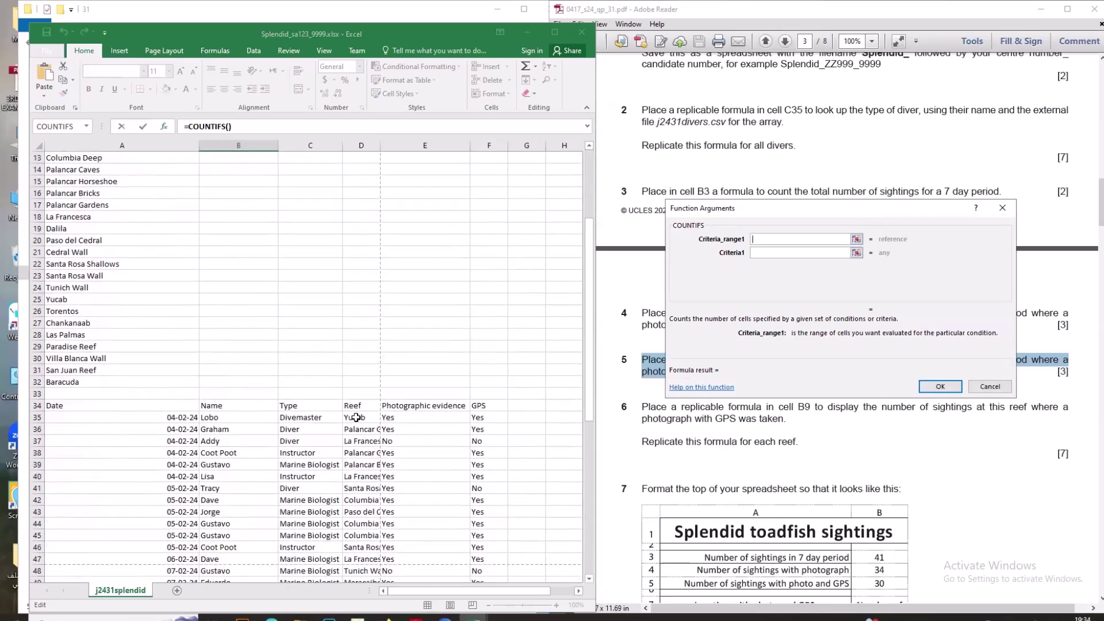
pyautogui.moveTo(358, 419); pyautogui.dragTo(366, 561)
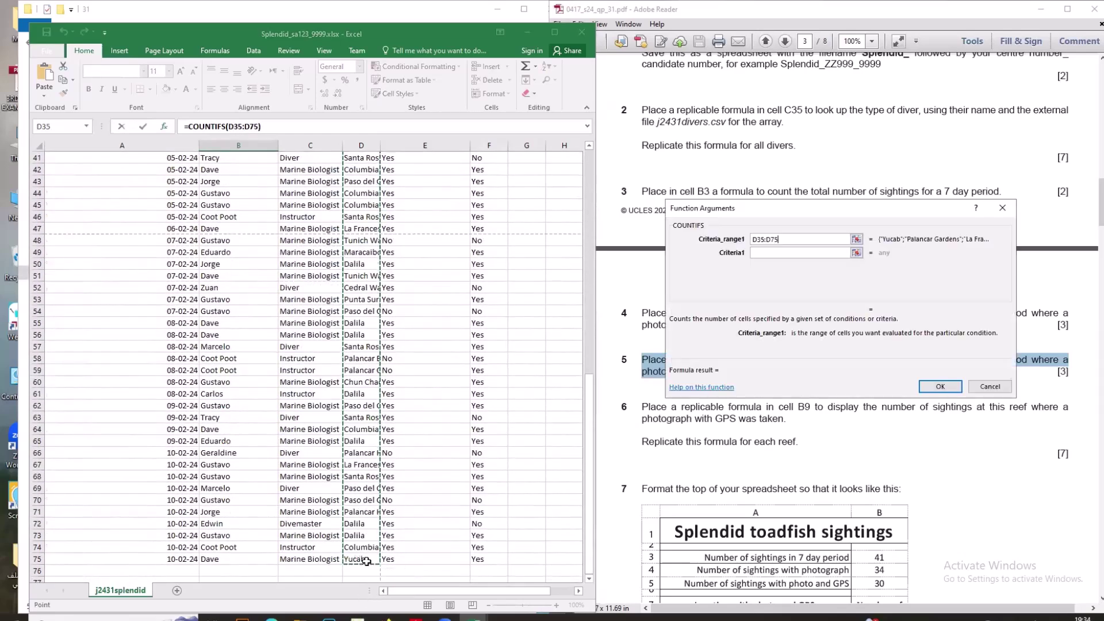
# Make the first criteria range of the B9 formula absolute as $D$35:$D$75.
pyautogui.click(796, 253)
pyautogui.click(783, 240)
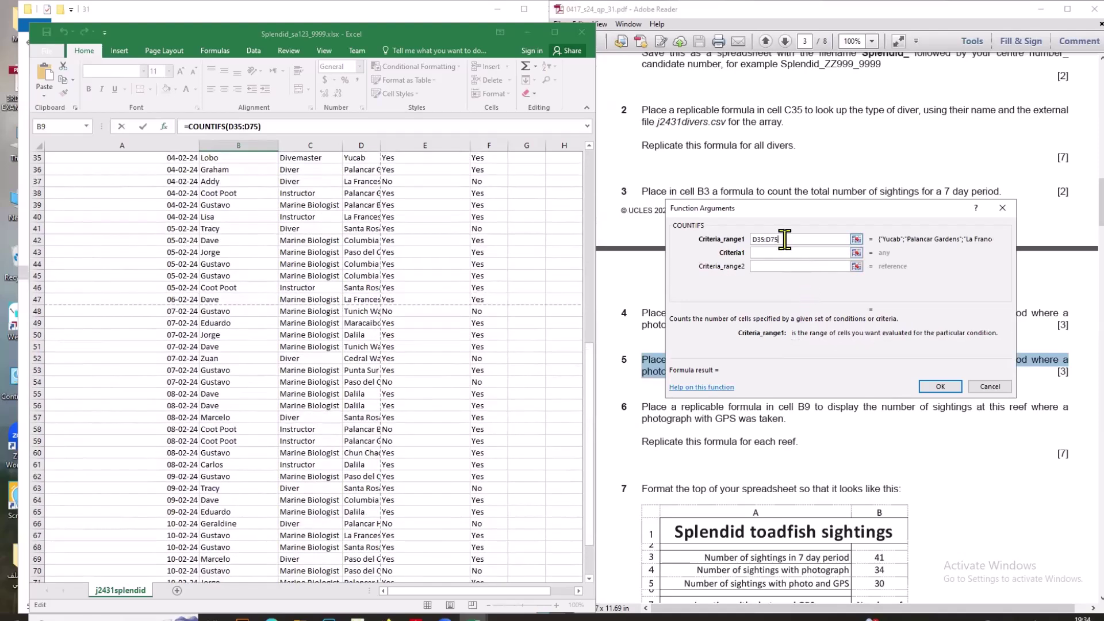
pyautogui.scroll(6, 439, 370)
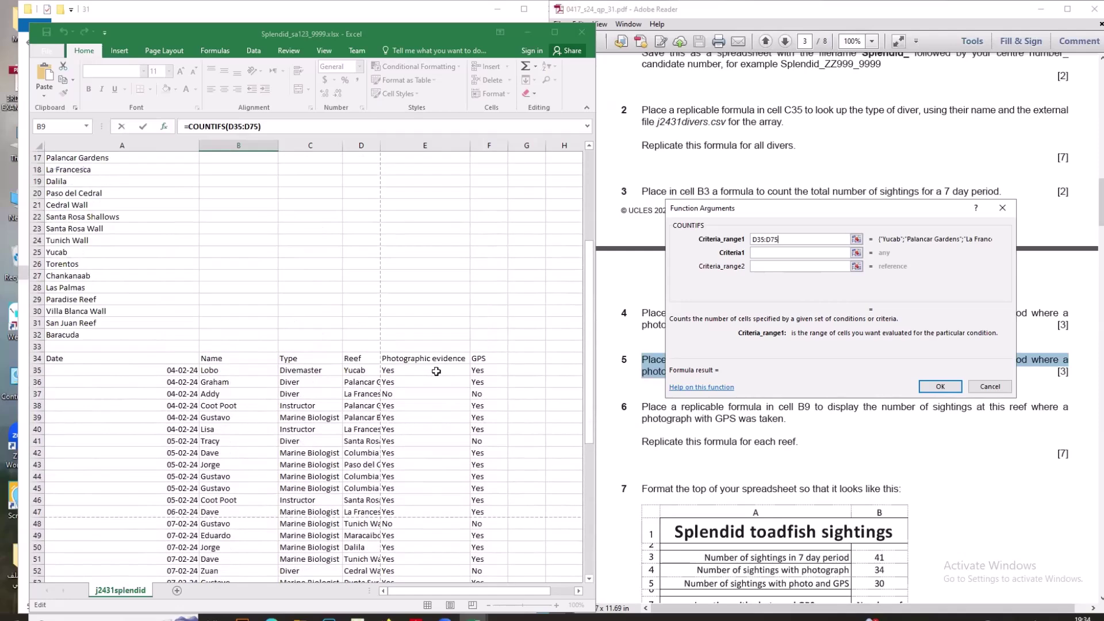
pyautogui.scroll(2, 437, 371)
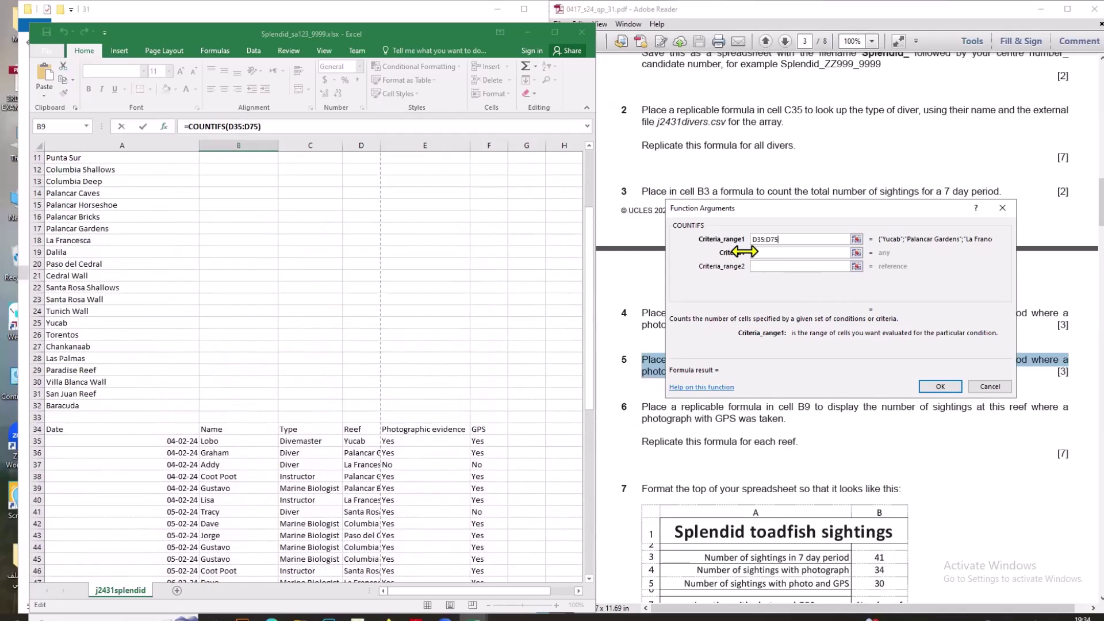
pyautogui.moveTo(783, 239); pyautogui.dragTo(749, 239)
pyautogui.press('F4')
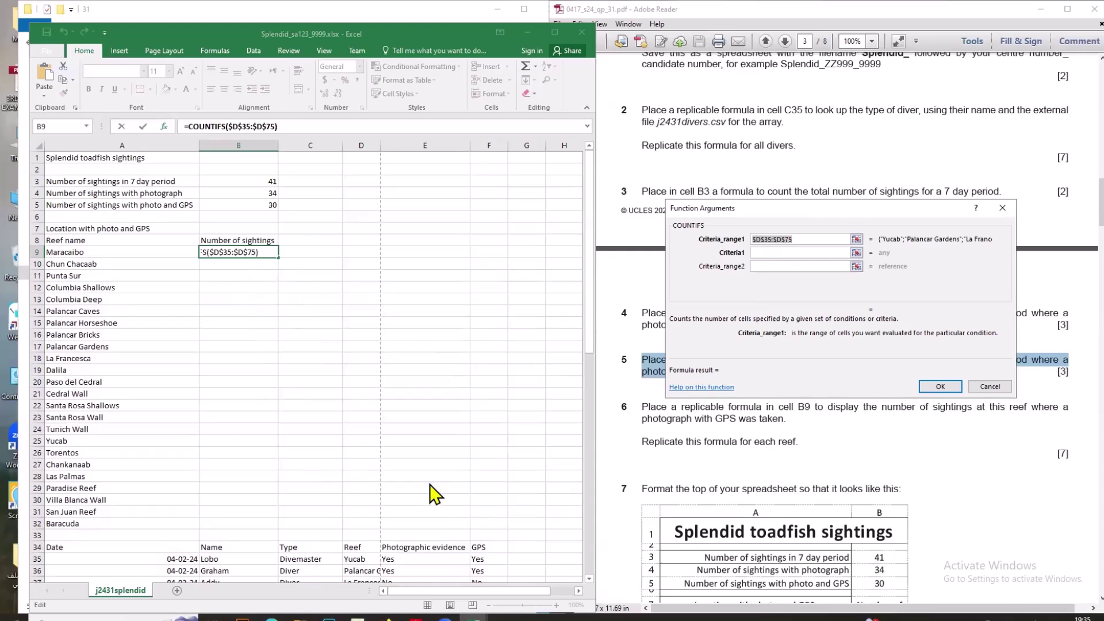
# Examine the Reef column of the sightings data down to row 75 and compare it with the reef name list.
pyautogui.scroll(-3, 430, 484)
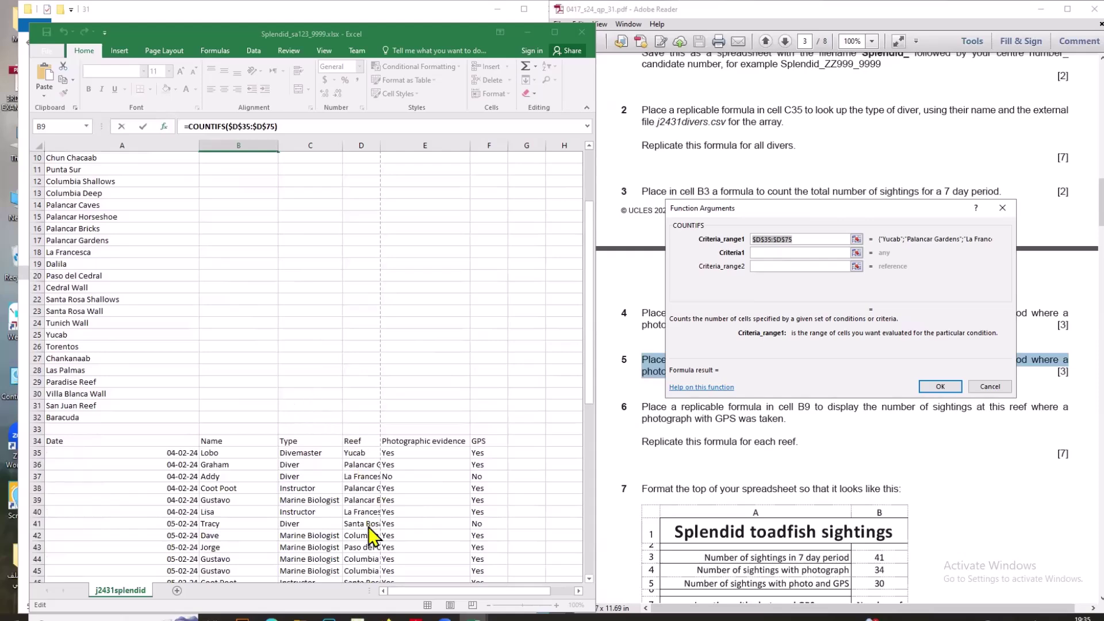
pyautogui.scroll(-3, 364, 552)
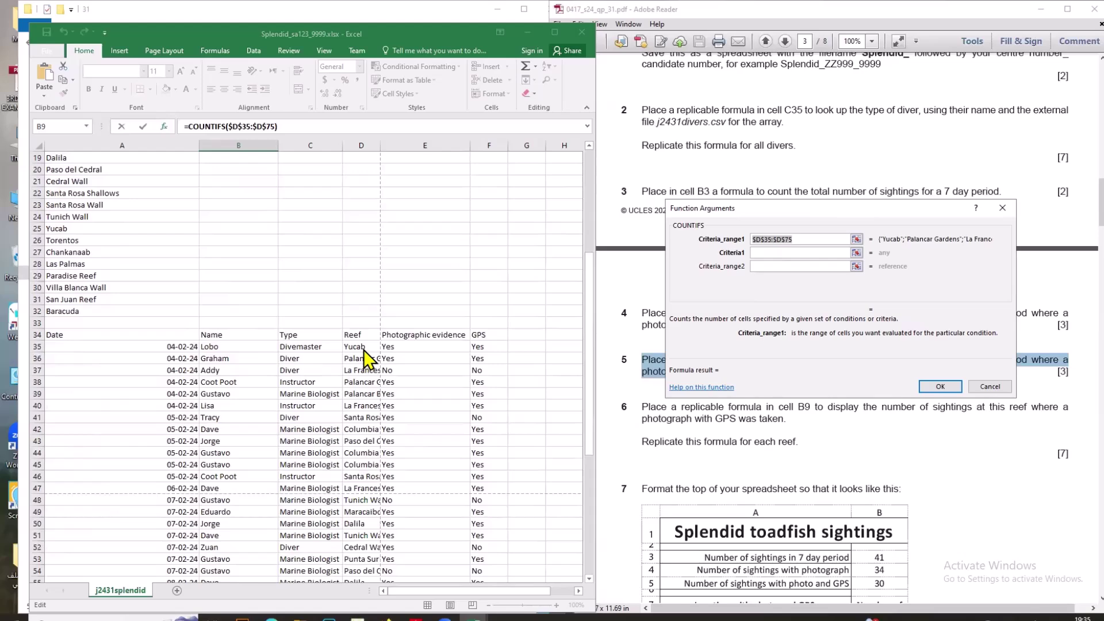
pyautogui.scroll(-3, 339, 538)
pyautogui.scroll(-6, 345, 535)
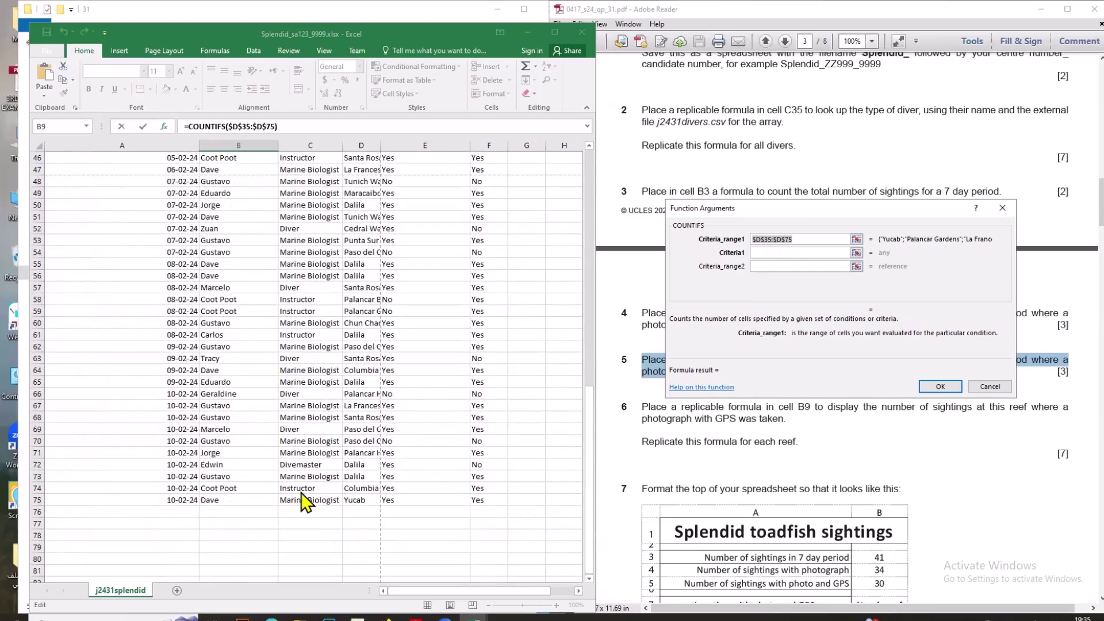
pyautogui.scroll(12, 379, 494)
pyautogui.scroll(3, 226, 387)
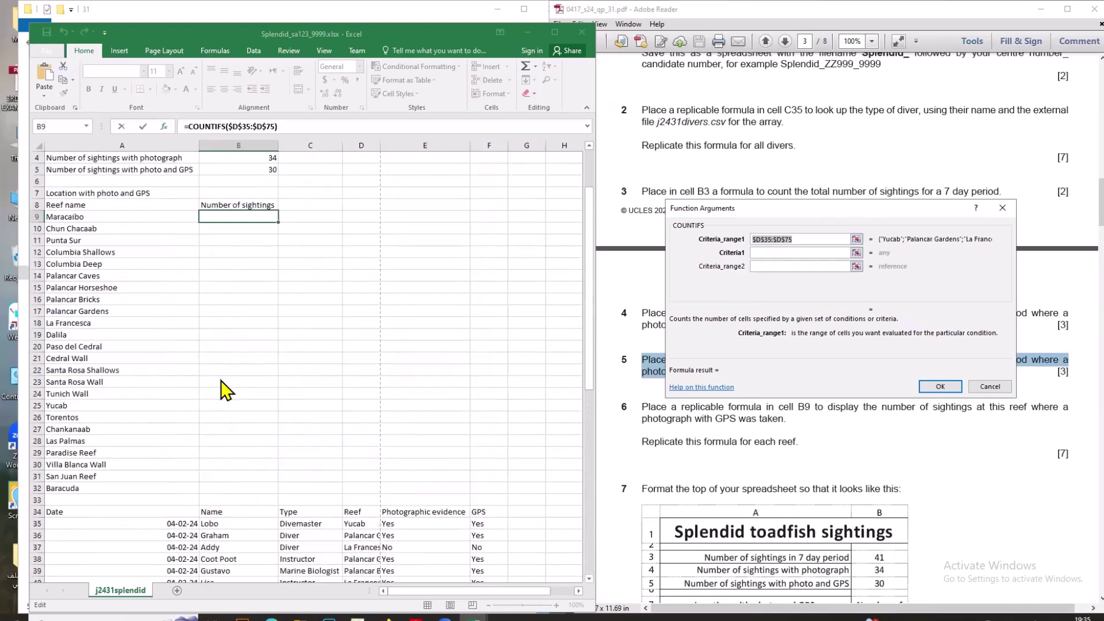
pyautogui.scroll(-3, 387, 529)
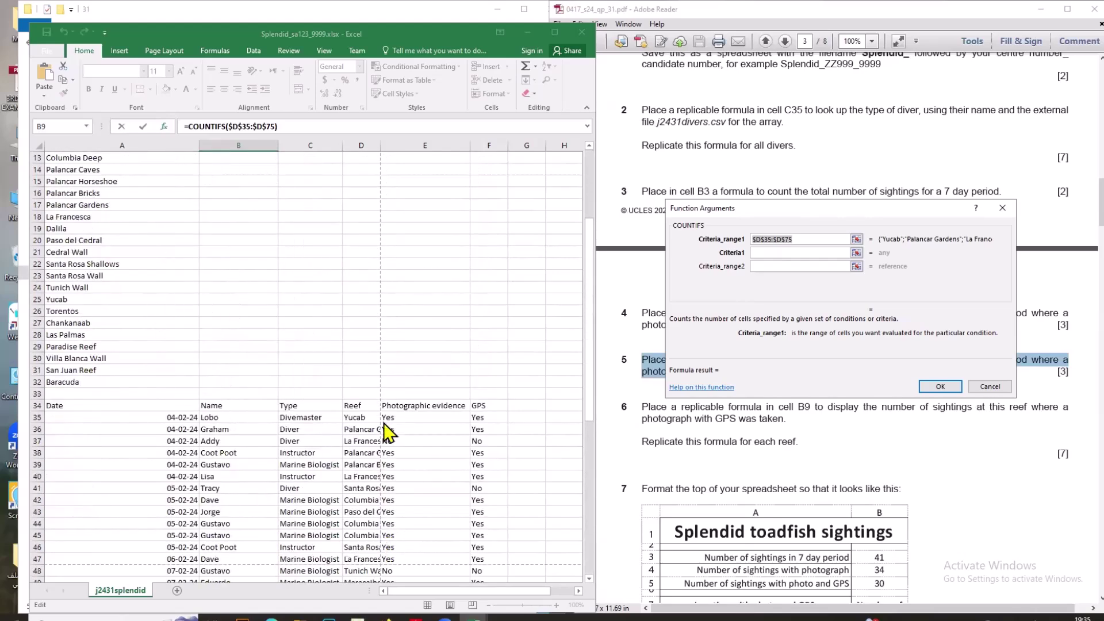
pyautogui.scroll(-1, 368, 444)
# Set the first criterion of the B9 formula to cell A9, the reef name Maracaibo.
pyautogui.click(790, 253)
pyautogui.scroll(3, 325, 308)
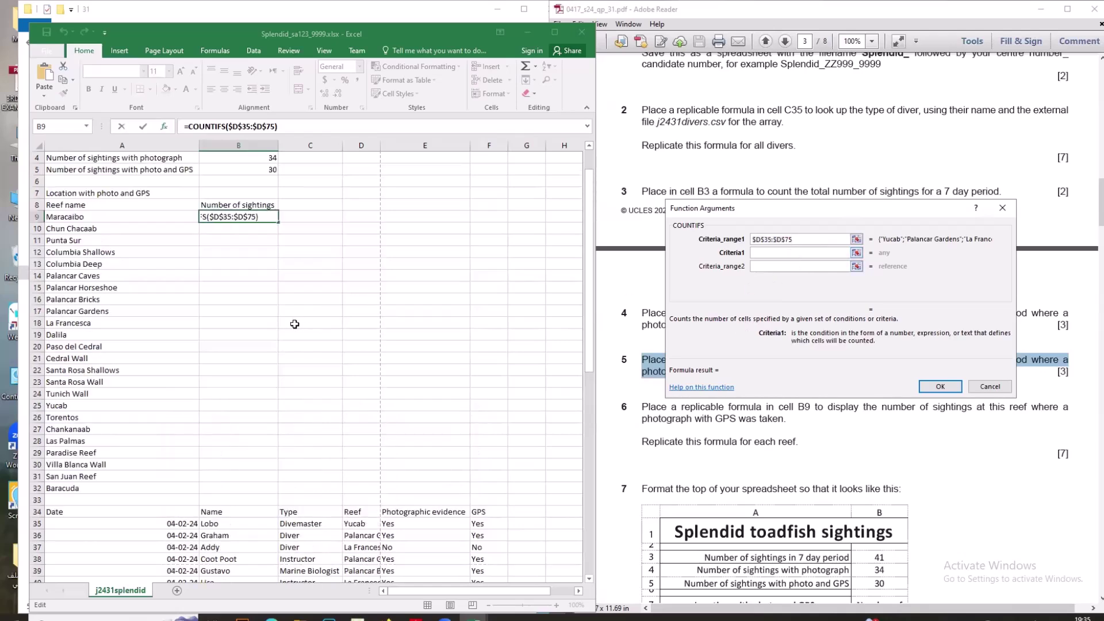
pyautogui.click(91, 220)
# Add the Photographic evidence entries as the absolute second criteria range $E$35:$E$75 with criterion "yes".
pyautogui.click(772, 265)
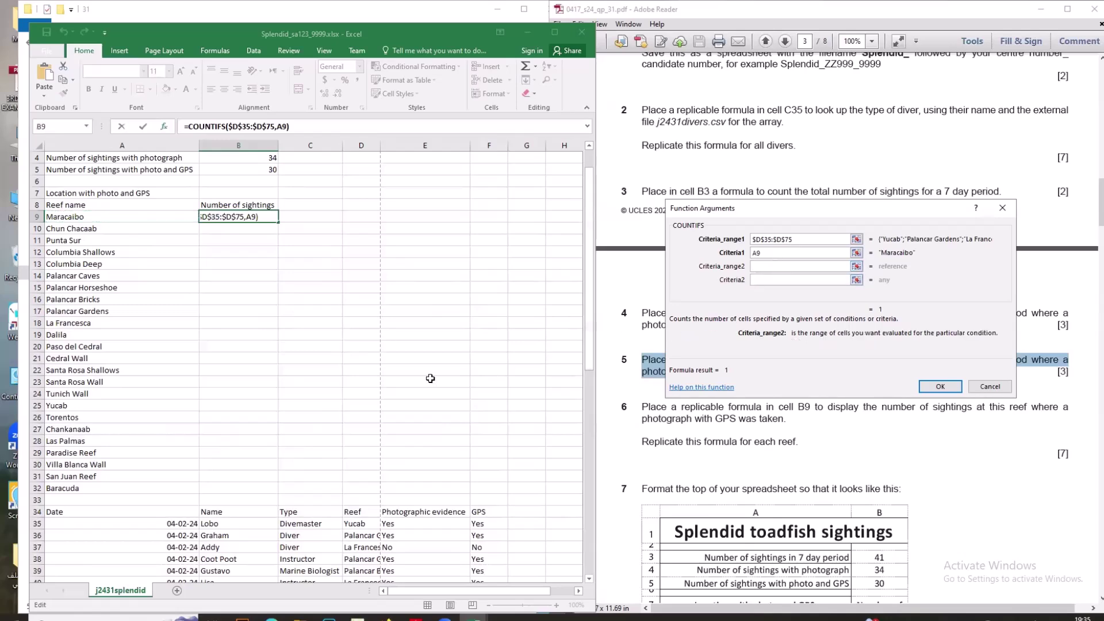
pyautogui.scroll(-2, 386, 501)
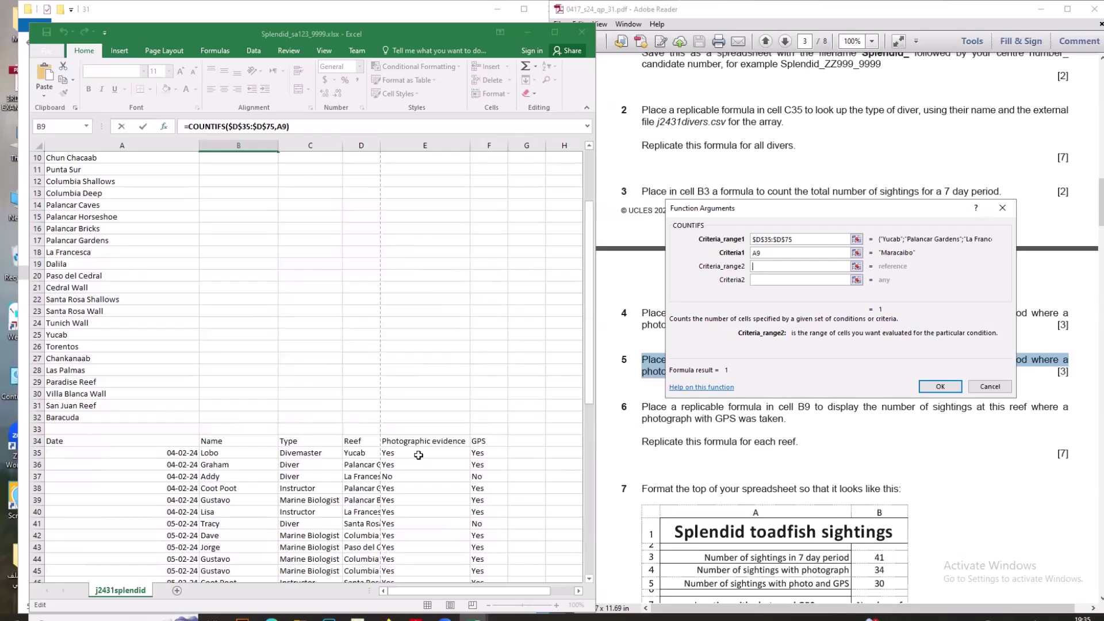
pyautogui.moveTo(418, 455); pyautogui.dragTo(419, 560)
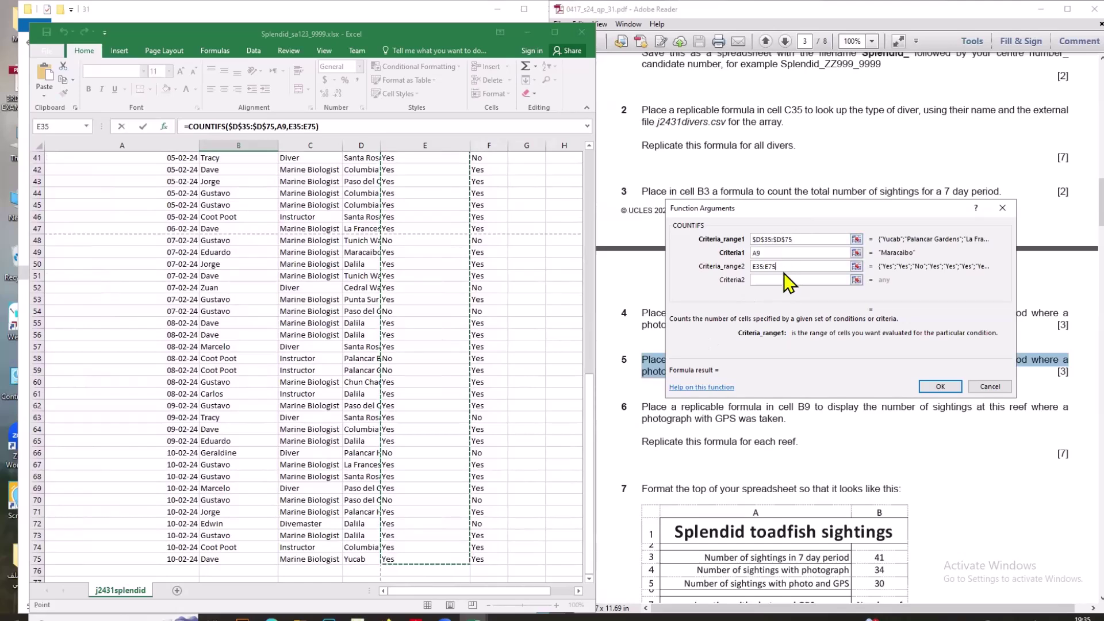
pyautogui.moveTo(782, 266); pyautogui.dragTo(740, 267)
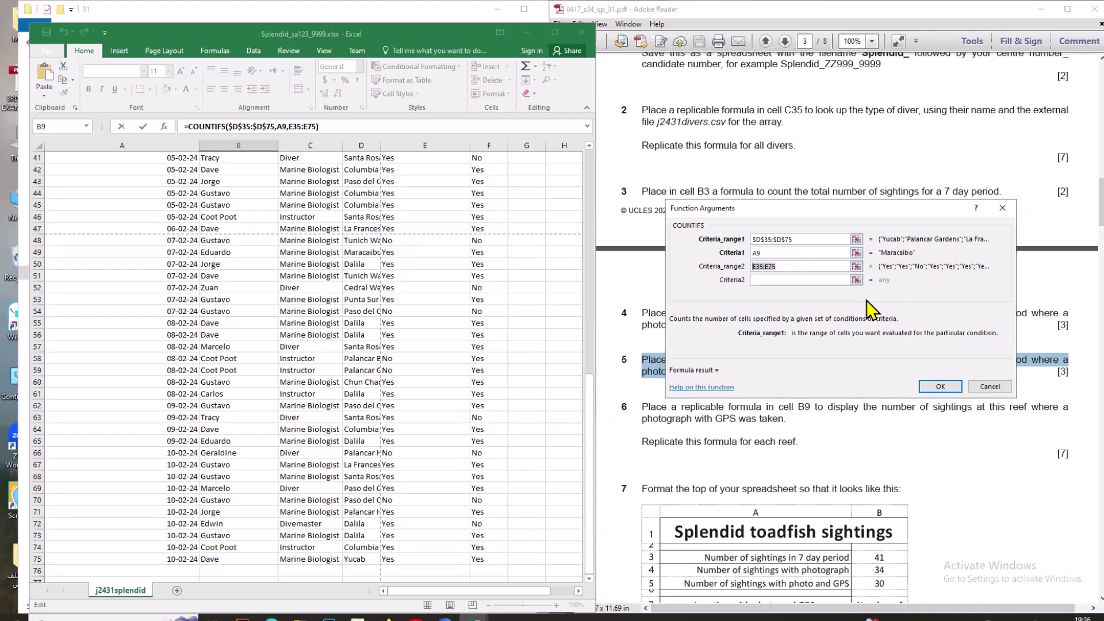
pyautogui.press('F4')
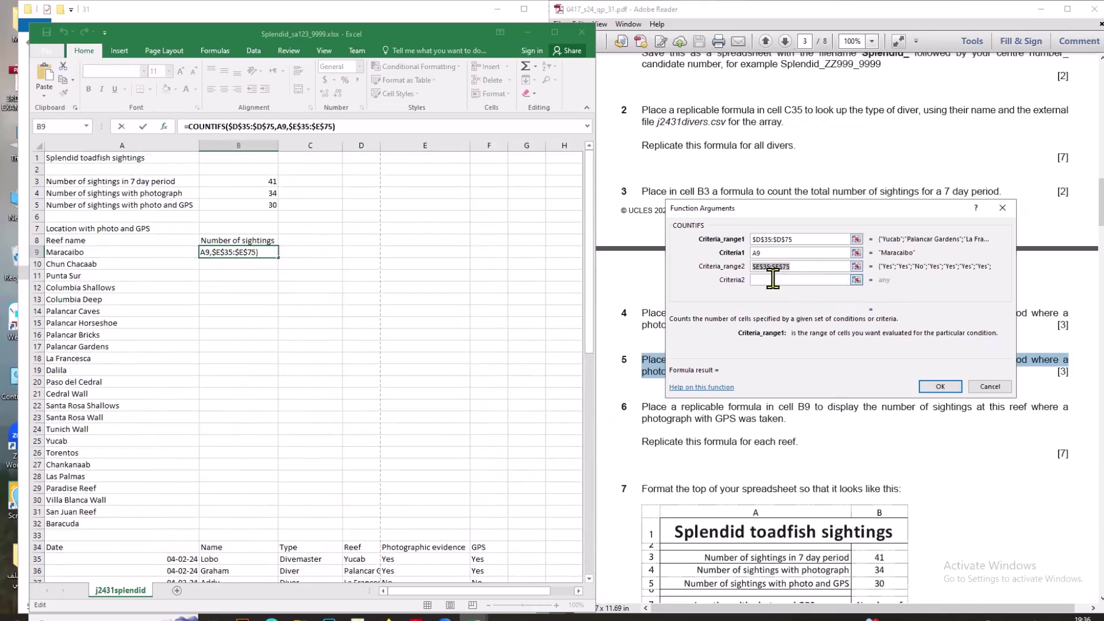
pyautogui.click(772, 279)
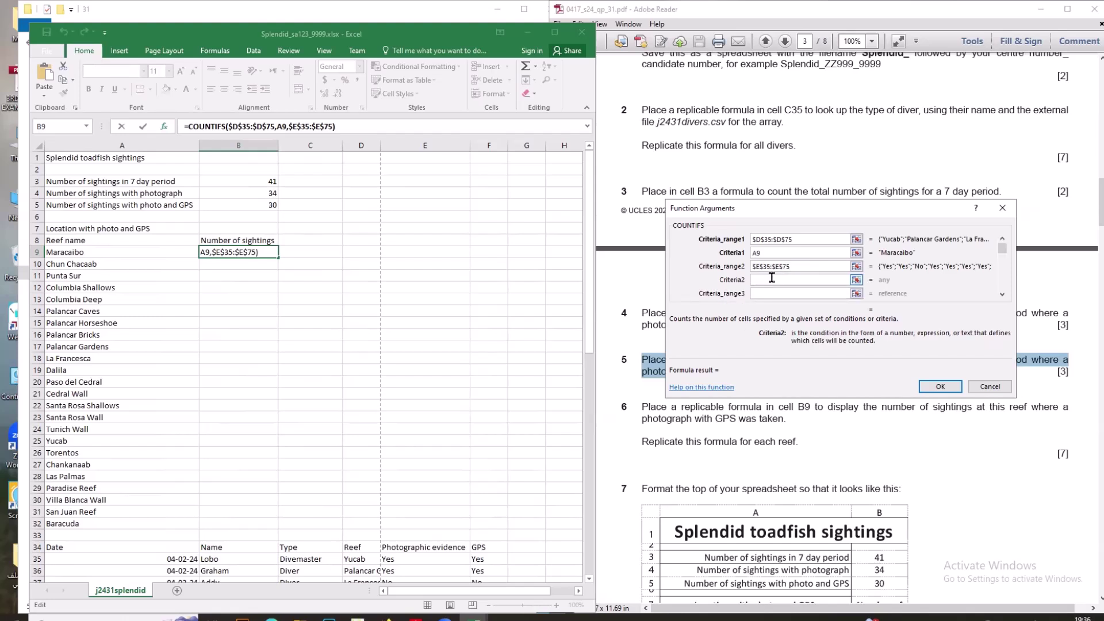
pyautogui.write('yes')
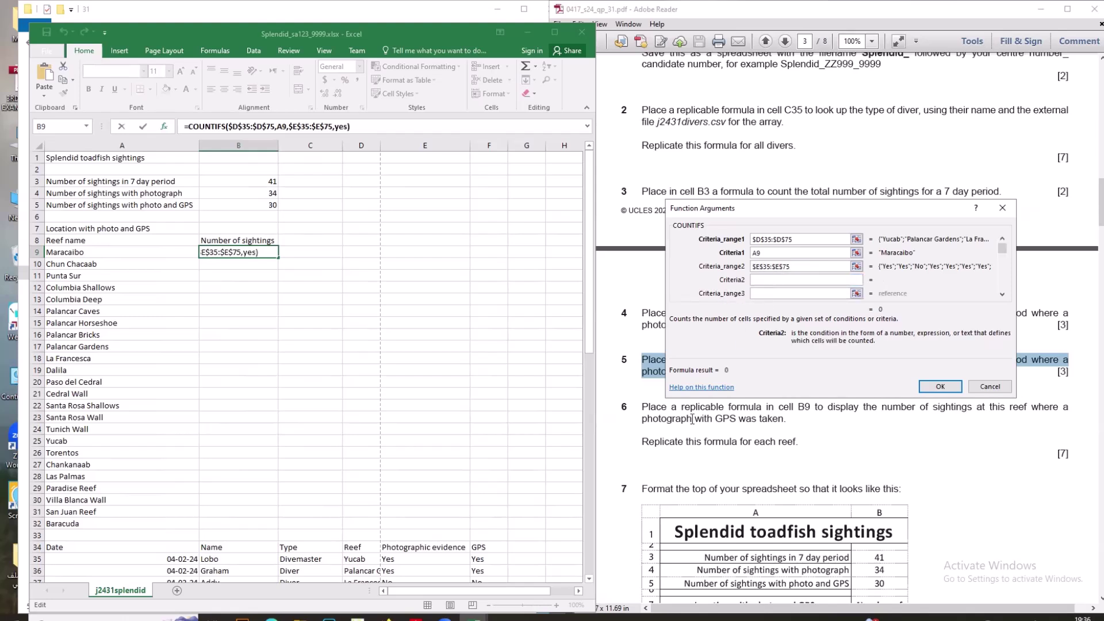
# Add the GPS entries as the absolute third criteria range $F$35:$F$75 with criterion "yes" and complete the B9 formula.
pyautogui.click(827, 293)
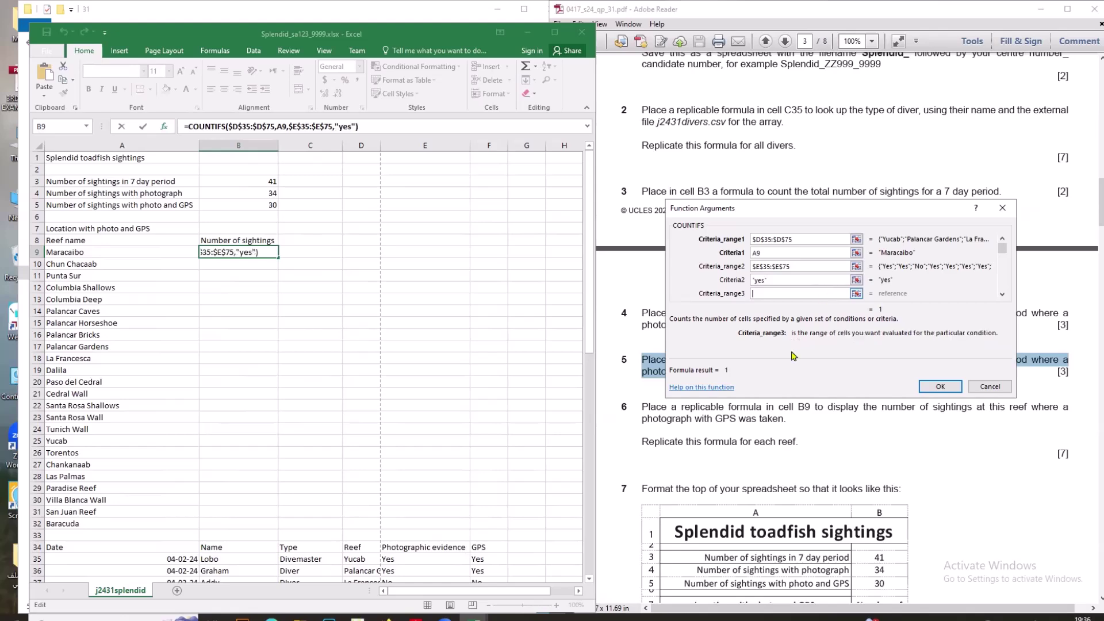
pyautogui.scroll(-4, 445, 510)
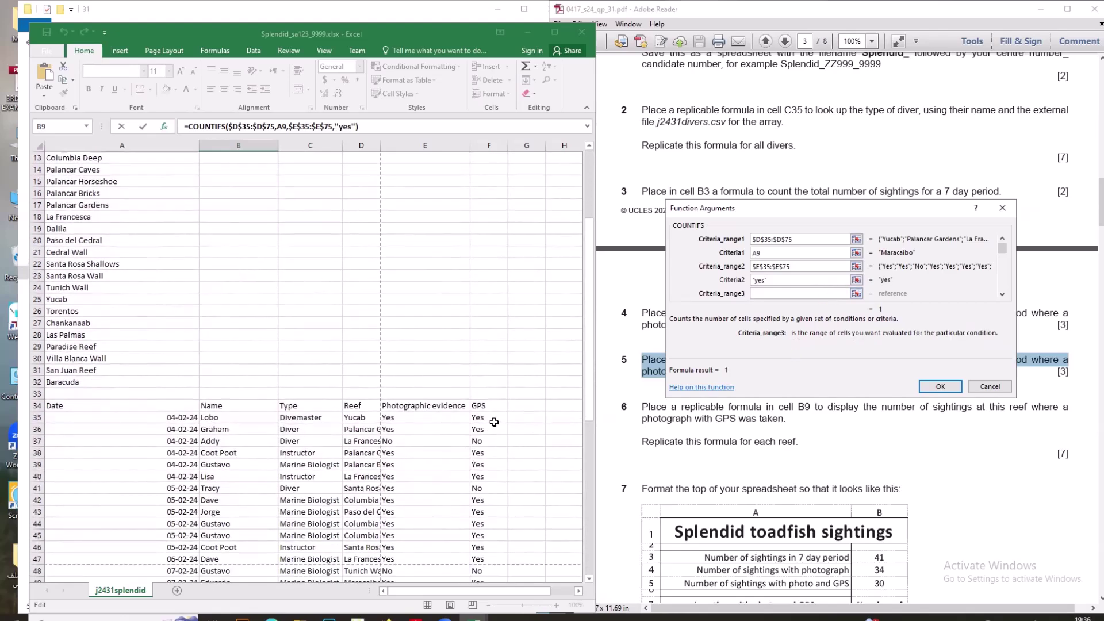
pyautogui.moveTo(483, 419); pyautogui.dragTo(500, 556)
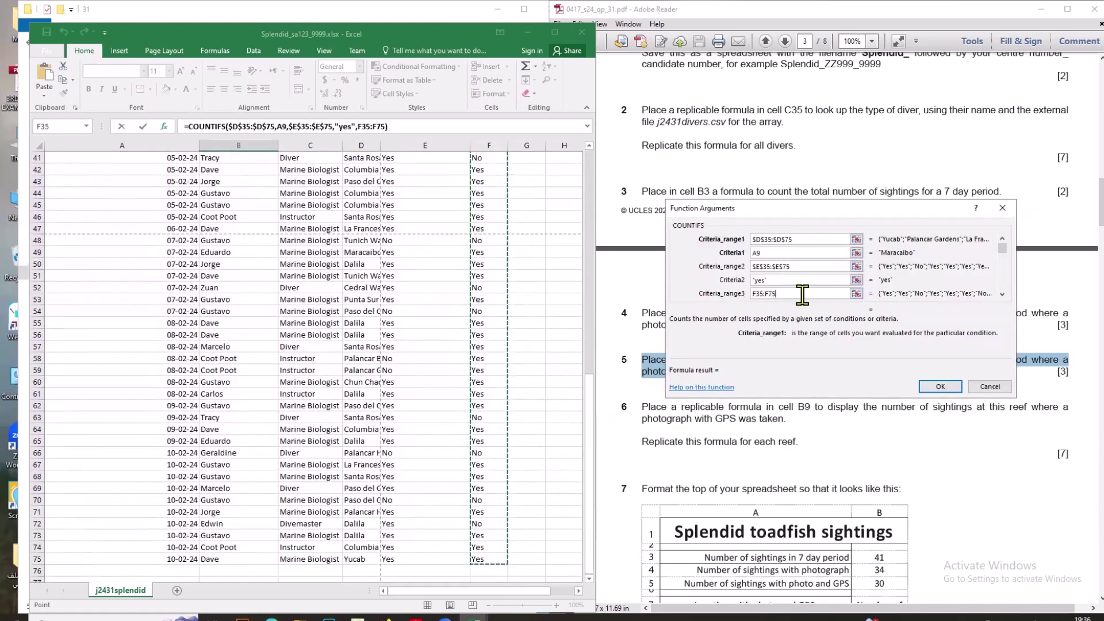
pyautogui.press('F4')
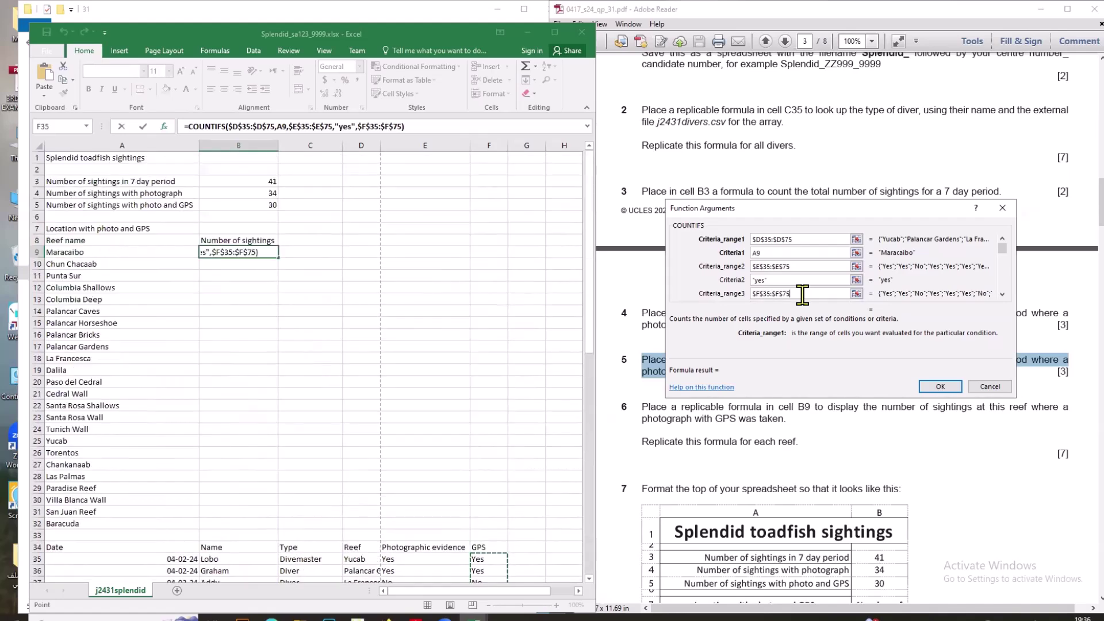
pyautogui.press('Tab')
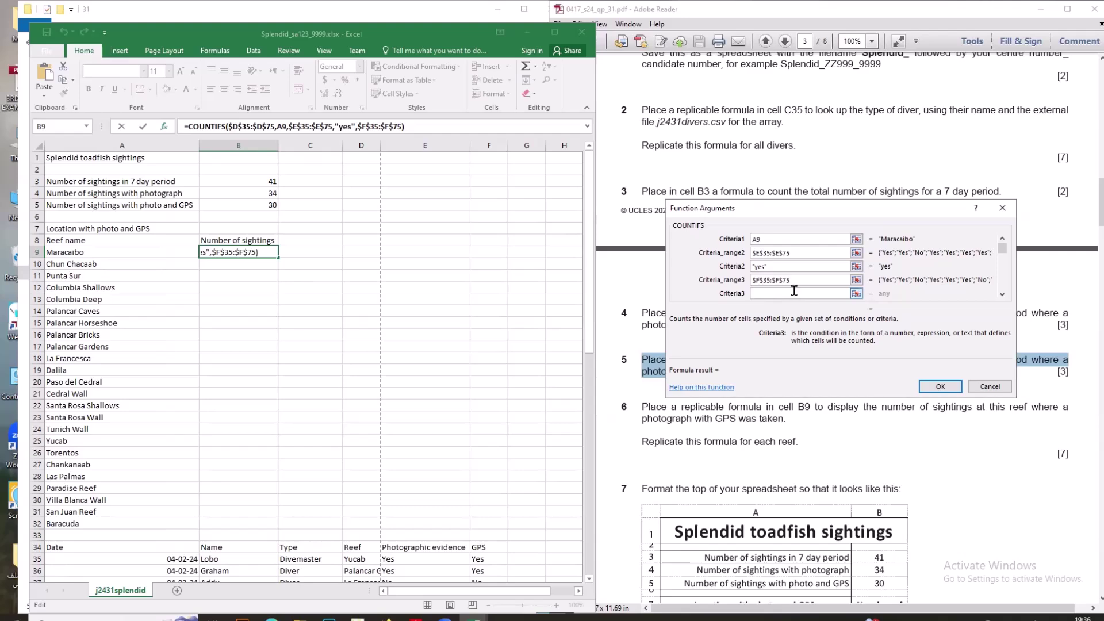
pyautogui.write('yes')
pyautogui.click(802, 280)
pyautogui.click(939, 386)
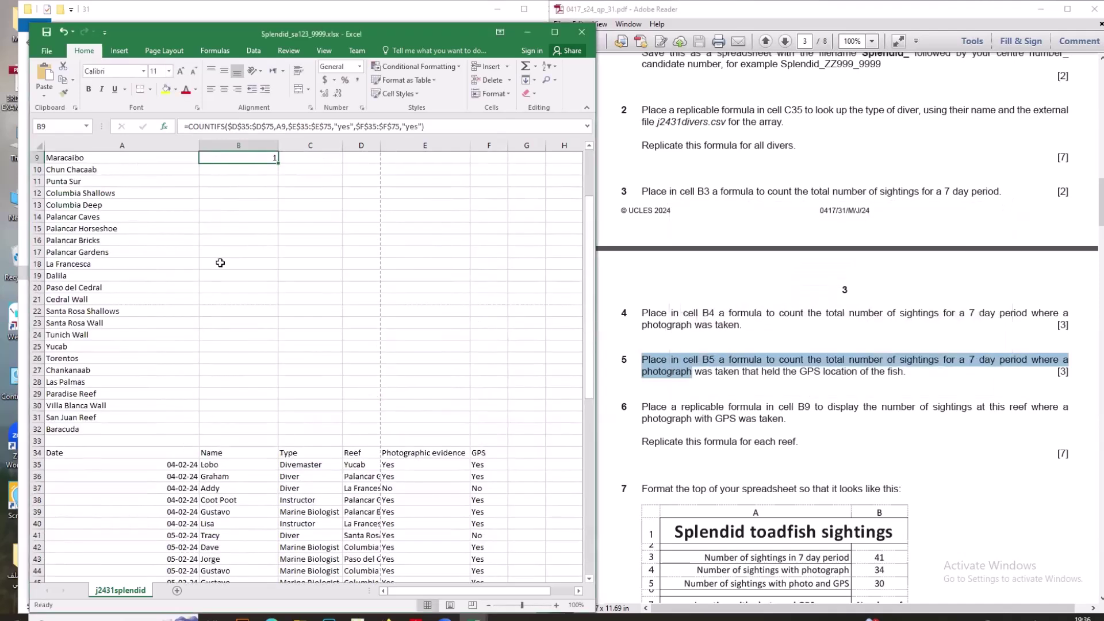
# Replicate the B9 formula down to B32 for every reef in the list.
pyautogui.scroll(2, 230, 248)
pyautogui.press('Left')
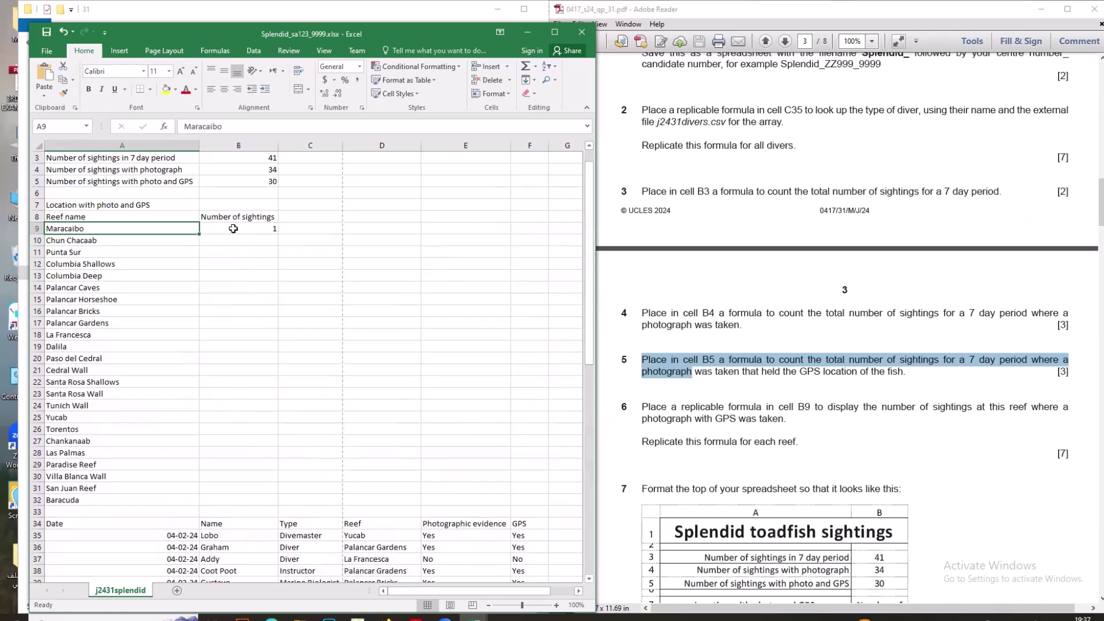
pyautogui.click(238, 228)
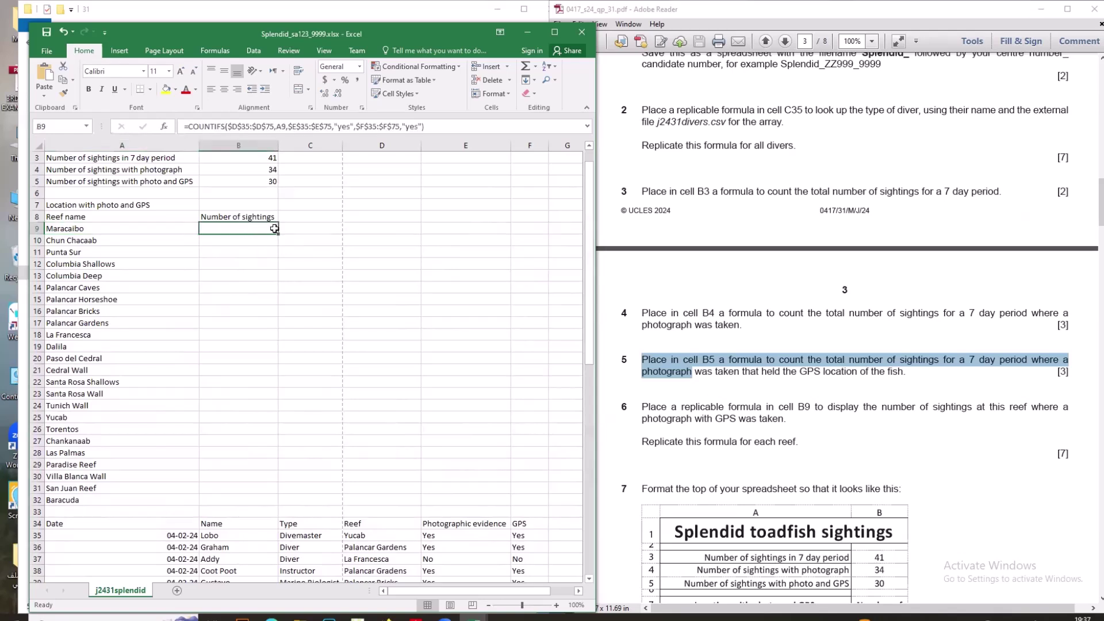
pyautogui.doubleClick(276, 230)
# Read step 7 of the question paper on how the top of the spreadsheet must be formatted.
pyautogui.click(643, 408)
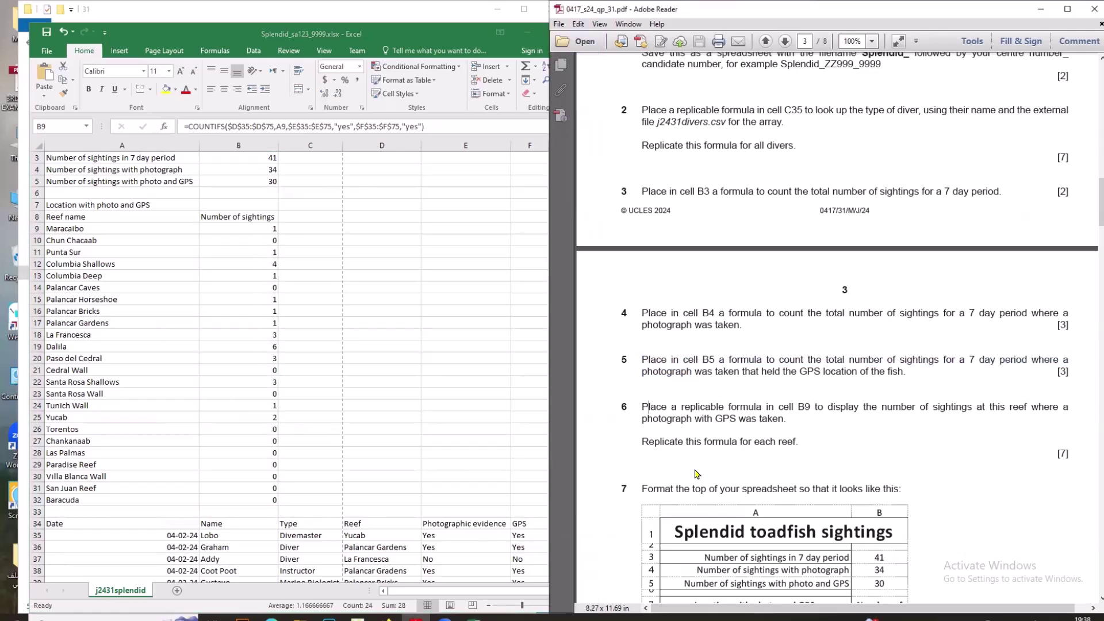
pyautogui.scroll(-3, 697, 459)
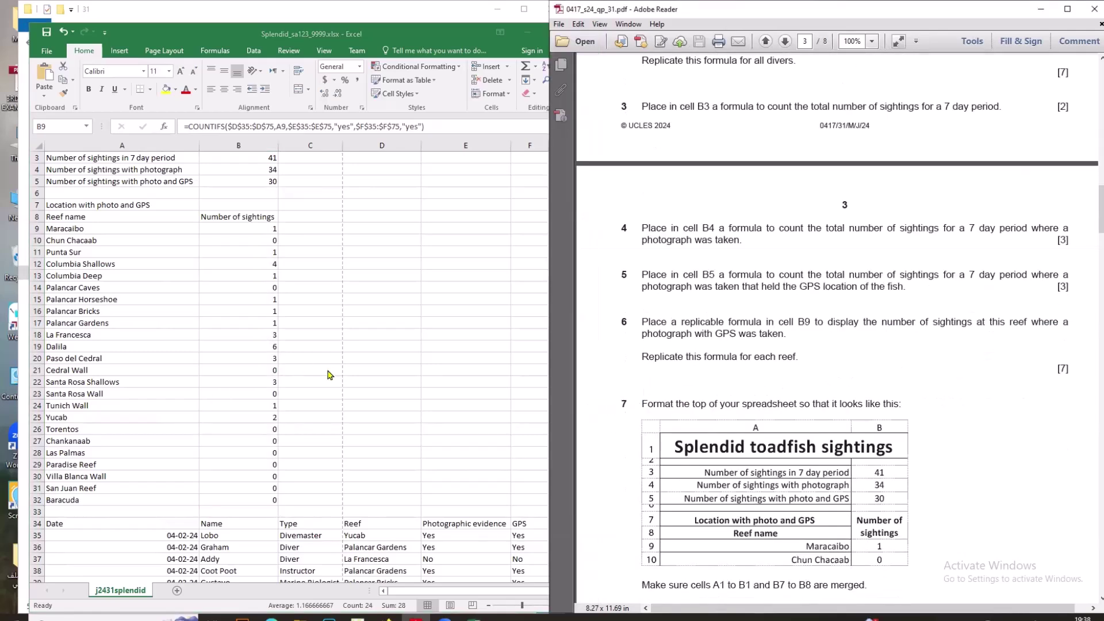
# Merge and centre the title Splendid toadfish sightings across cells A1 to B1.
pyautogui.scroll(1, 329, 375)
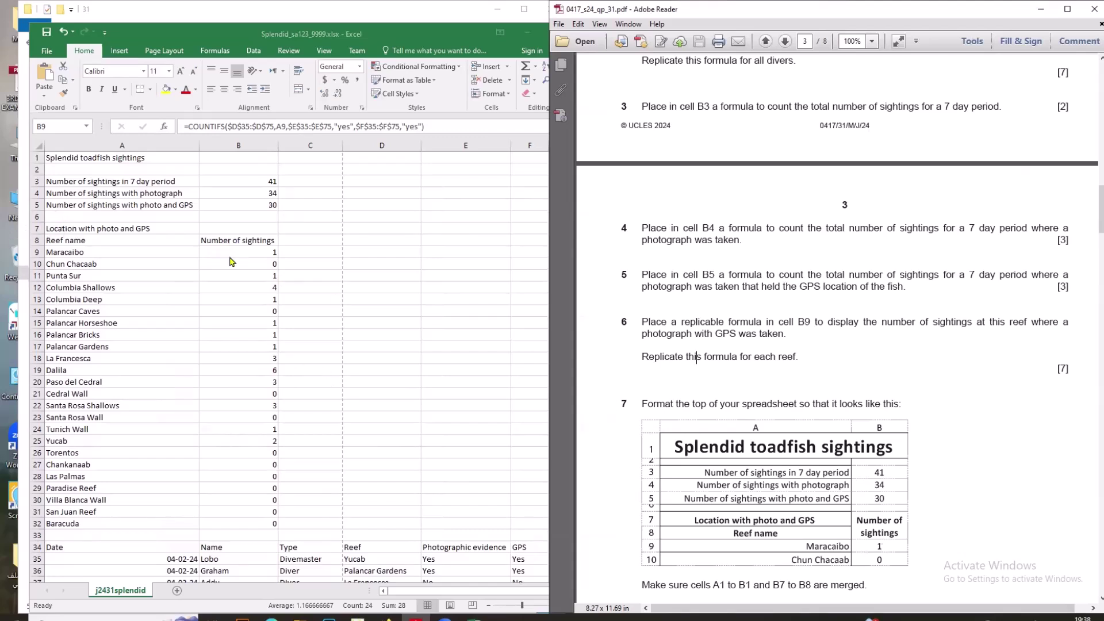
pyautogui.click(89, 158)
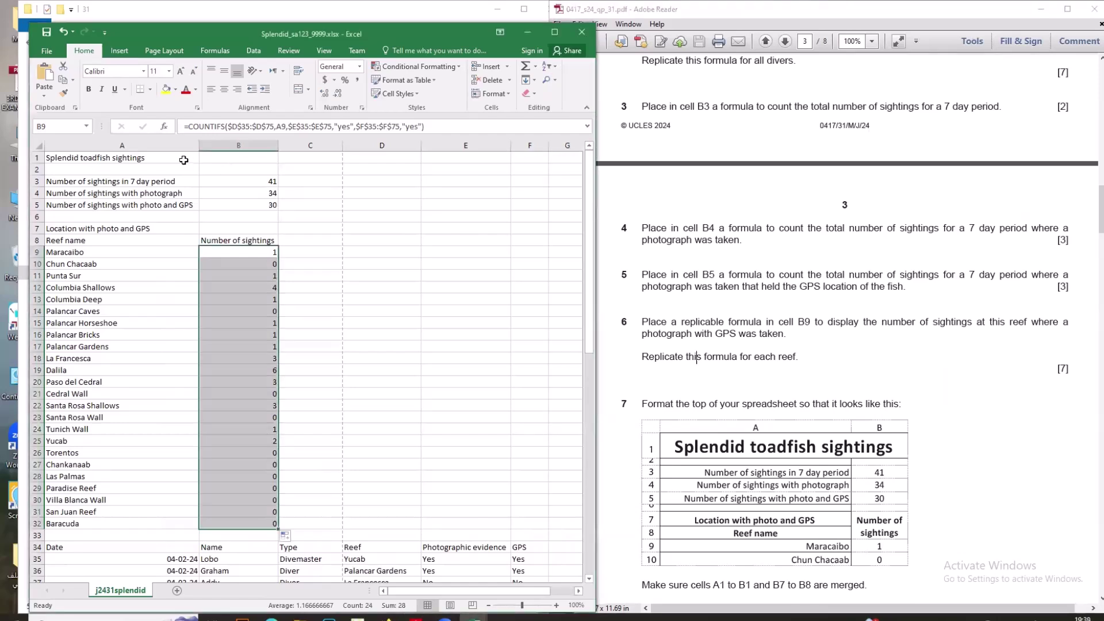
pyautogui.moveTo(184, 159); pyautogui.dragTo(233, 158)
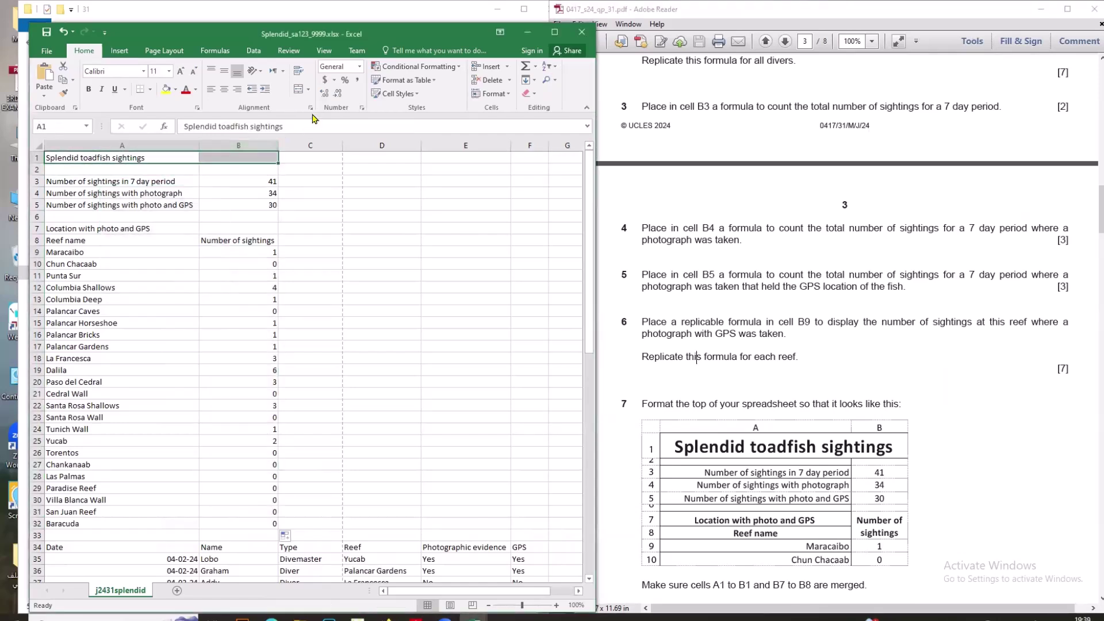
pyautogui.moveTo(446, 32); pyautogui.dragTo(447, 38)
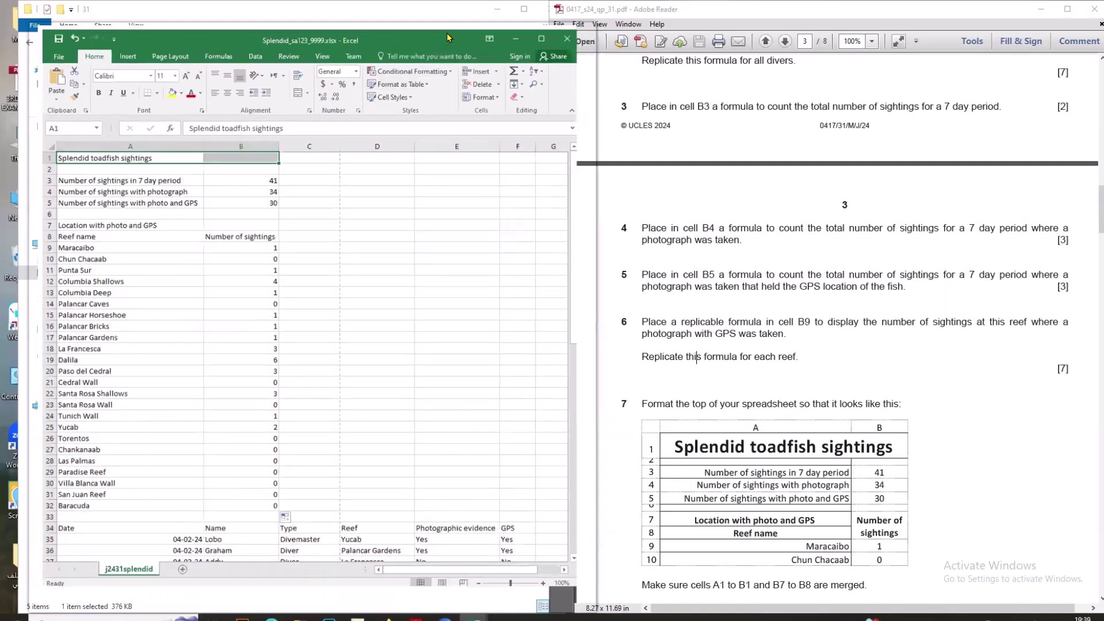
pyautogui.doubleClick(448, 38)
pyautogui.click(334, 68)
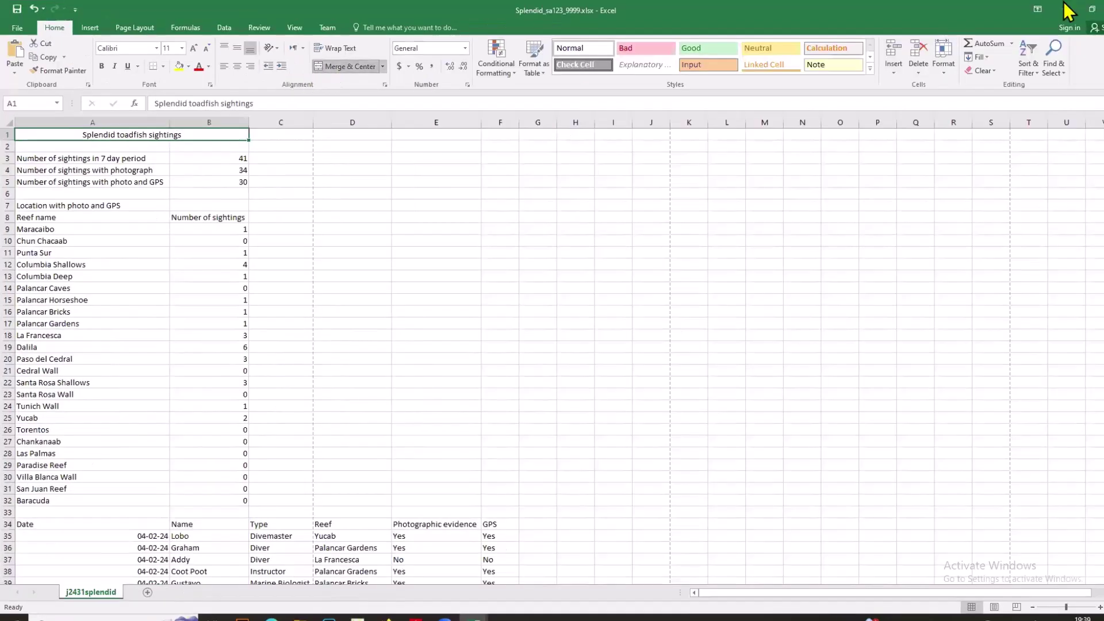
pyautogui.click(1091, 9)
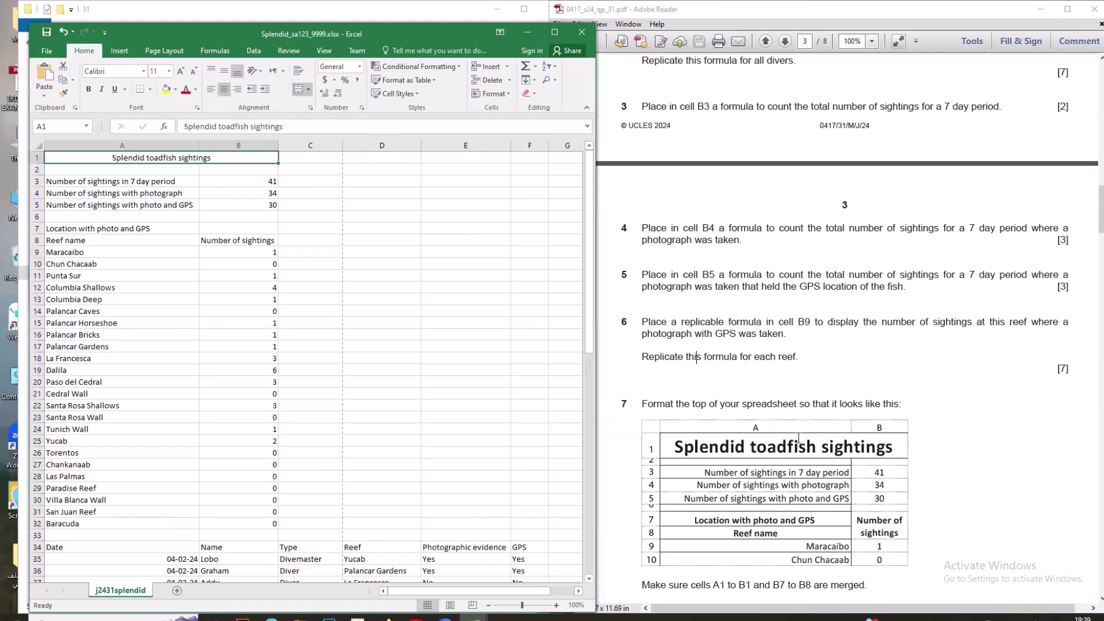
# Merge and centre cells B7 to B8 containing the Number of sightings heading.
pyautogui.scroll(-1, 798, 438)
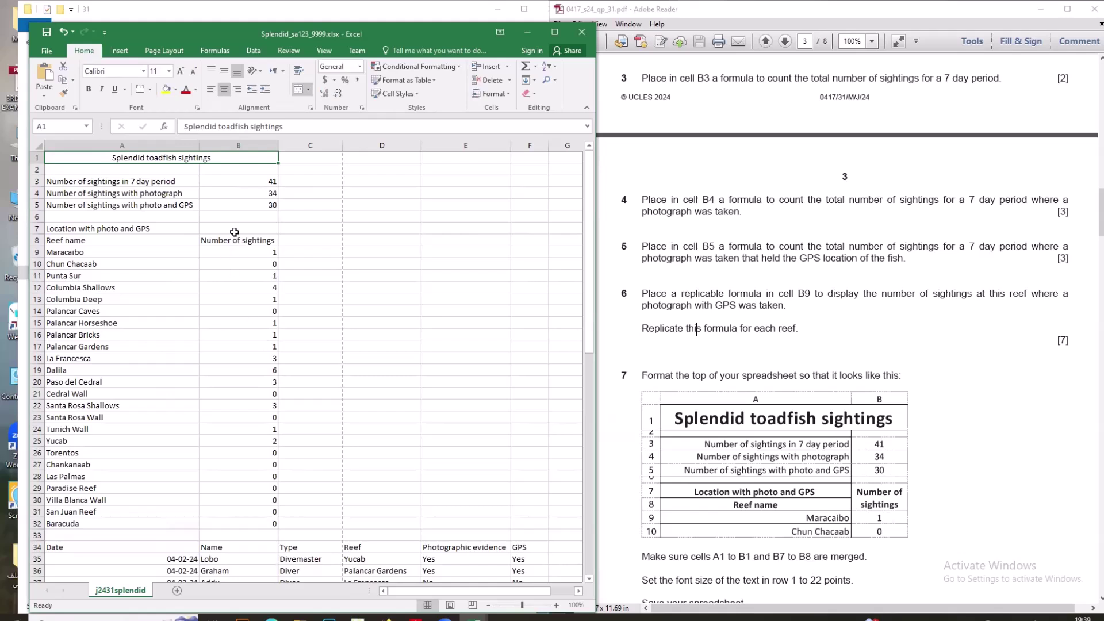
pyautogui.moveTo(235, 231); pyautogui.dragTo(233, 241)
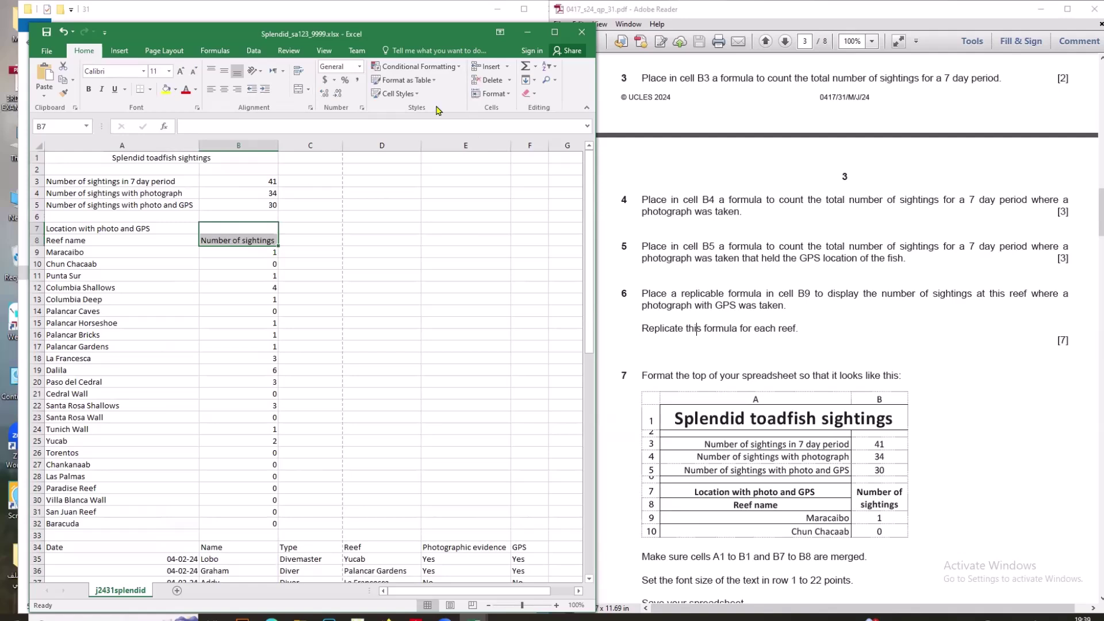
pyautogui.doubleClick(402, 28)
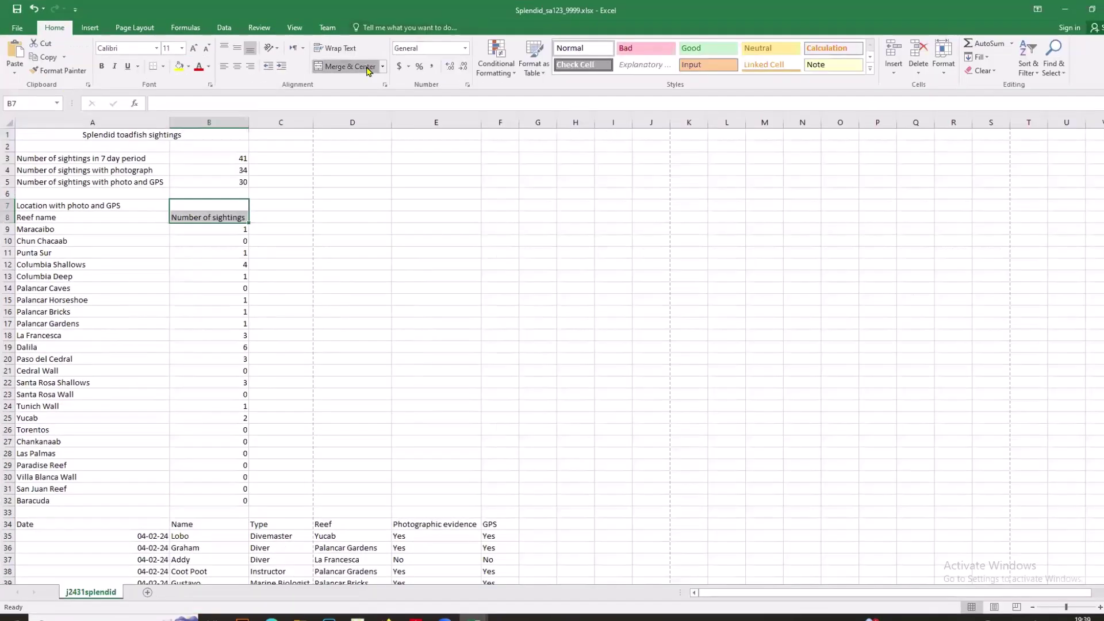
pyautogui.click(348, 67)
pyautogui.click(1094, 9)
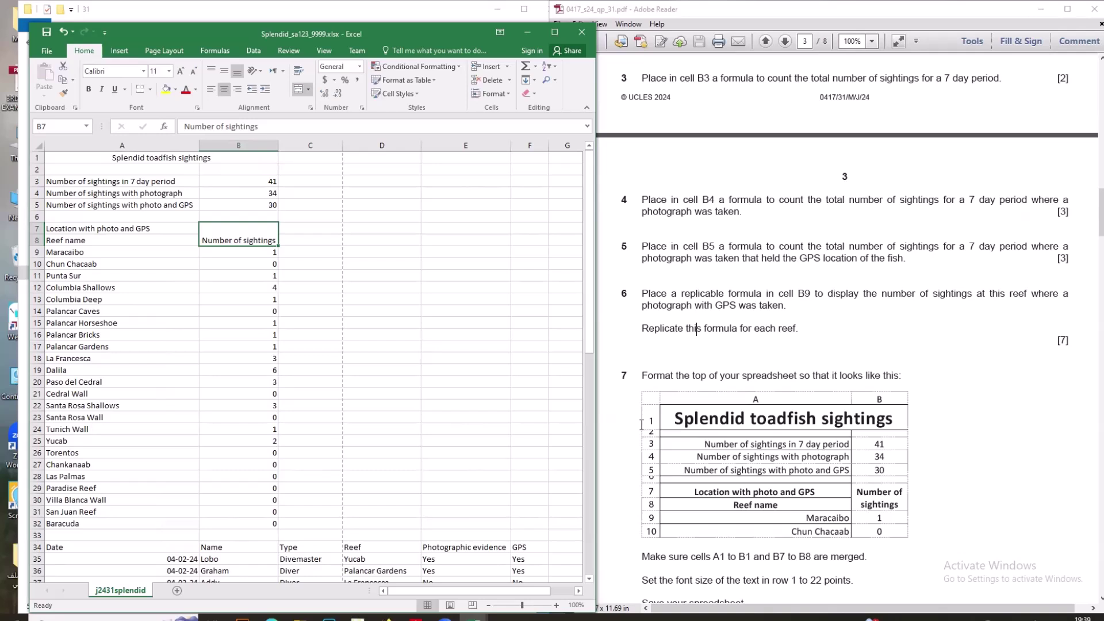
# Set the title in row 1 to a font size of 22 points and make it bold.
pyautogui.moveTo(192, 156); pyautogui.dragTo(218, 157)
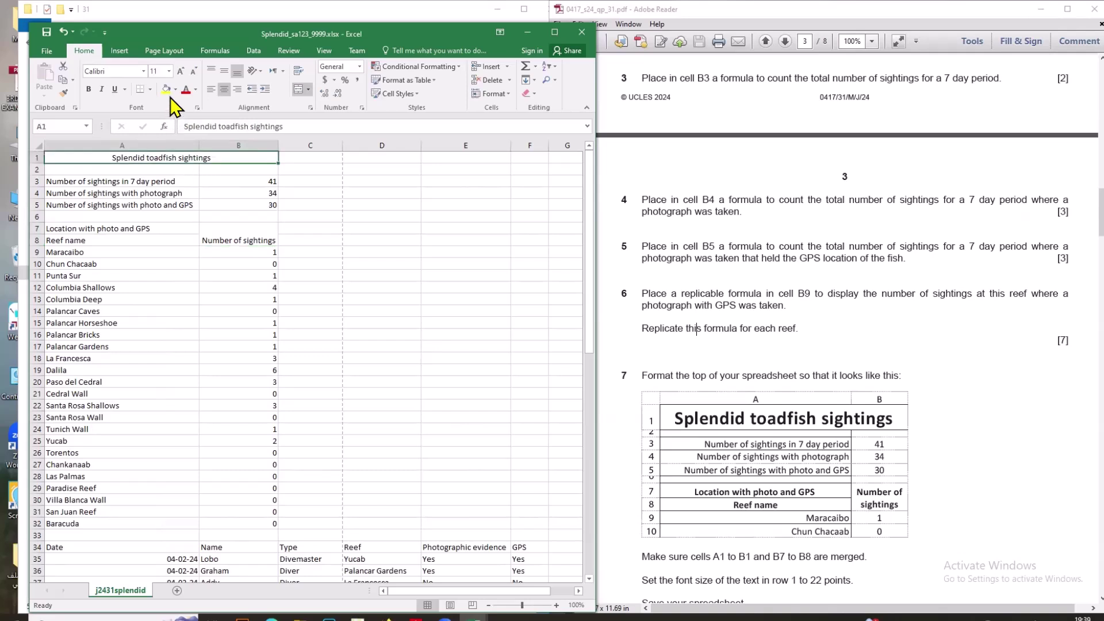
pyautogui.click(169, 71)
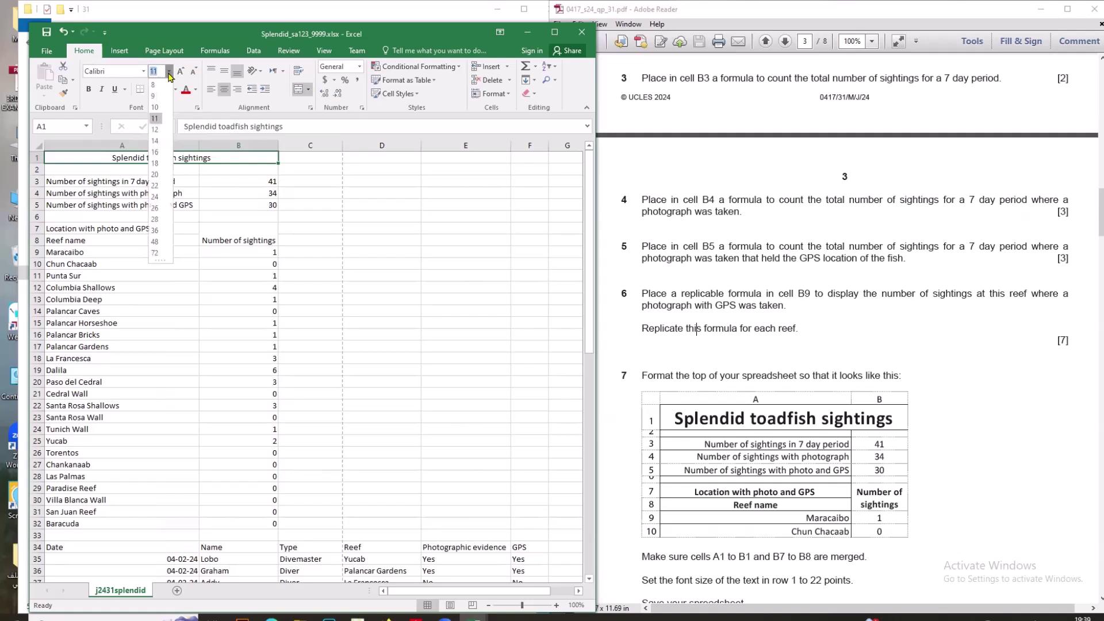
pyautogui.click(161, 187)
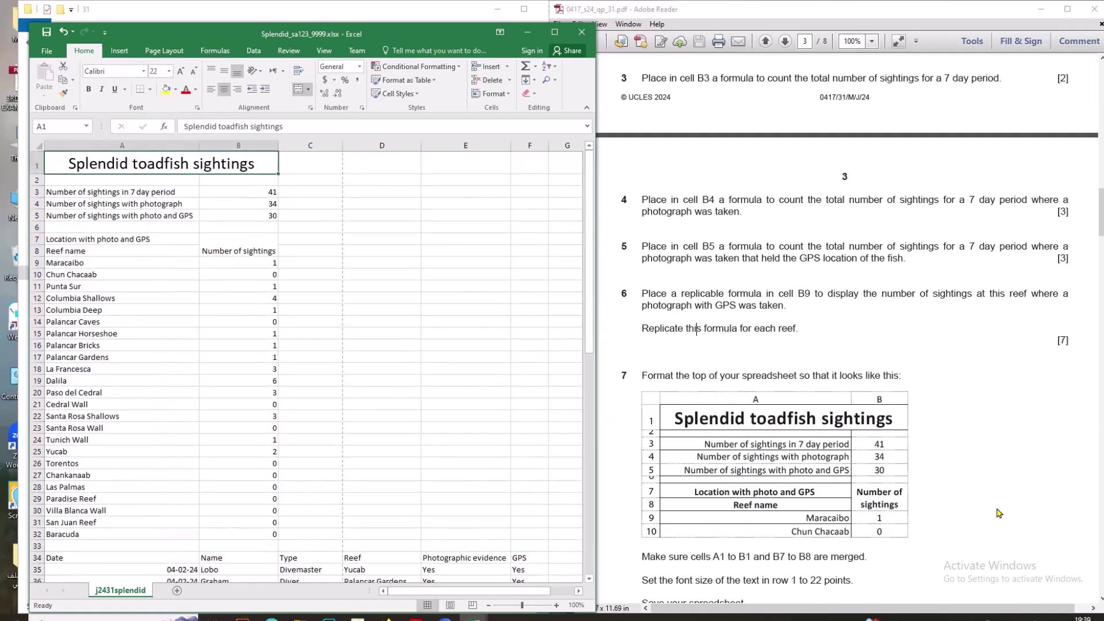
pyautogui.click(89, 89)
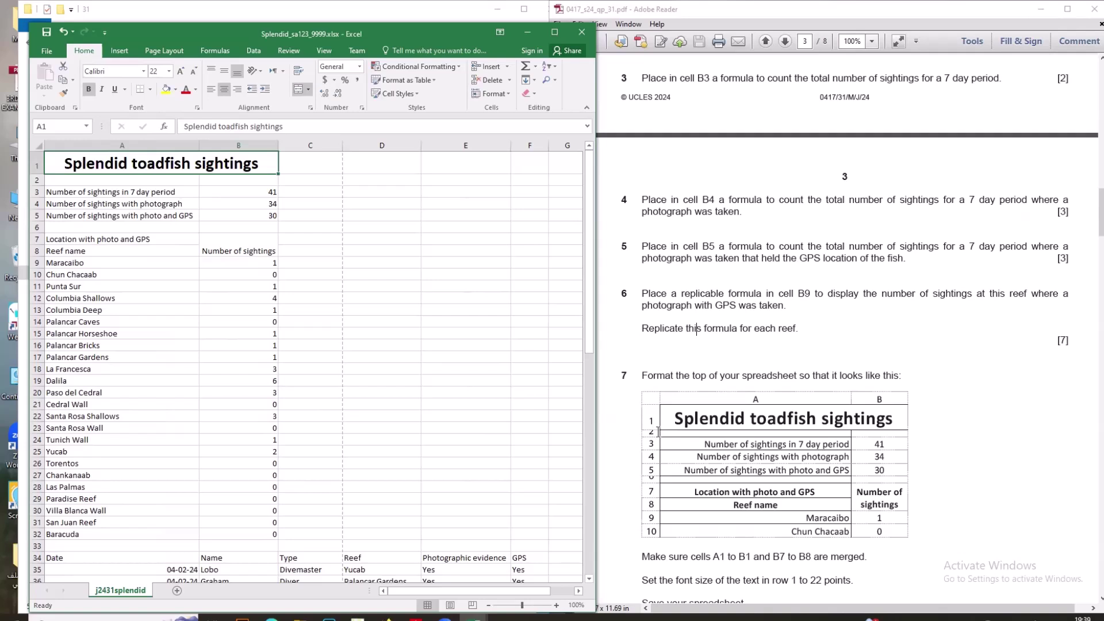
# Reduce the height of empty rows 2 and 6 to match the layout in the question paper.
pyautogui.moveTo(42, 184); pyautogui.dragTo(40, 182)
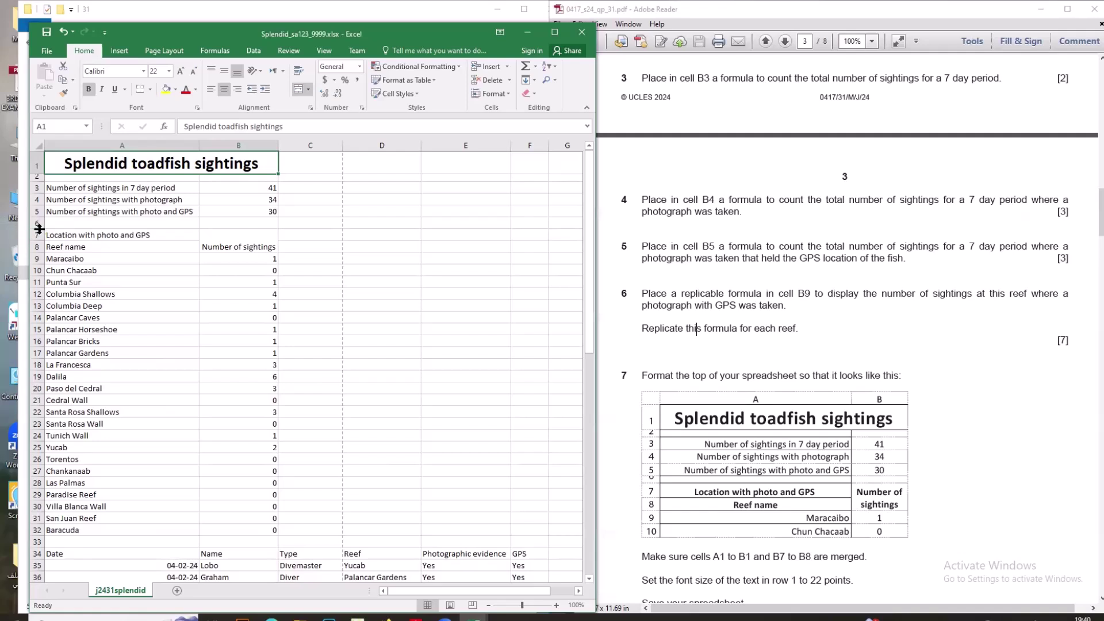
pyautogui.click(79, 225)
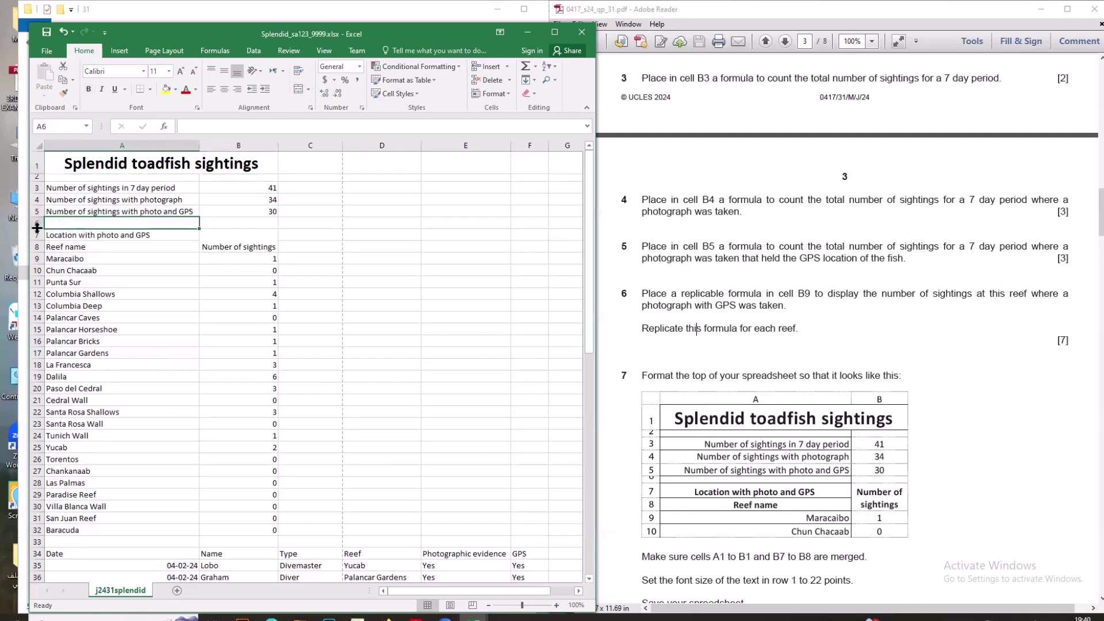
pyautogui.moveTo(37, 228); pyautogui.dragTo(38, 223)
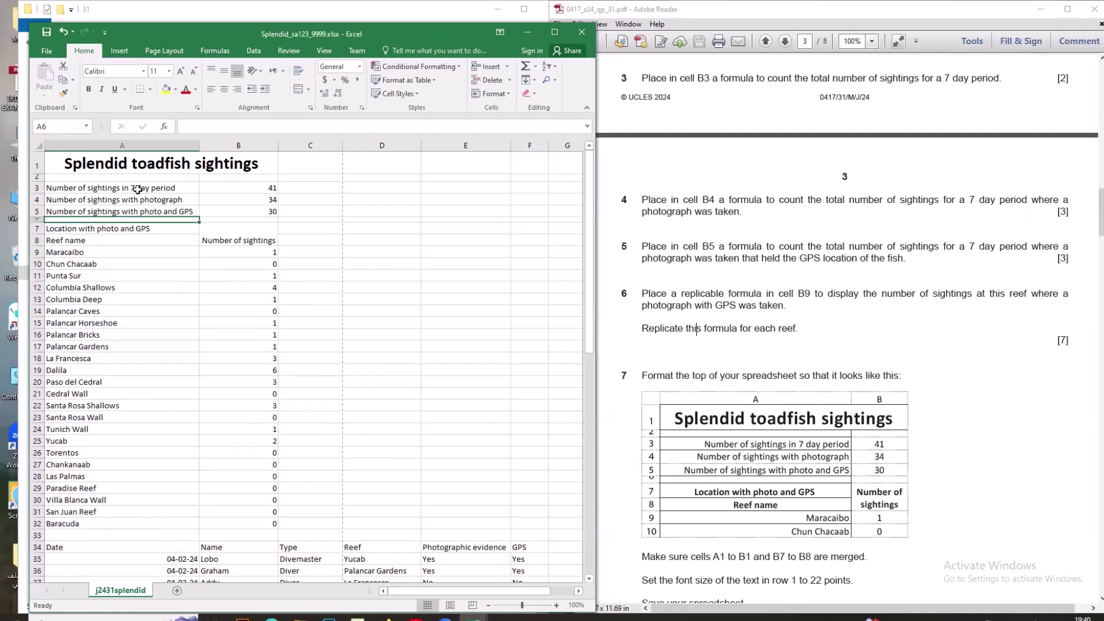
# Right-align the sighting labels in A3:A5 and centre their counts in B3:B5.
pyautogui.moveTo(151, 190); pyautogui.dragTo(151, 209)
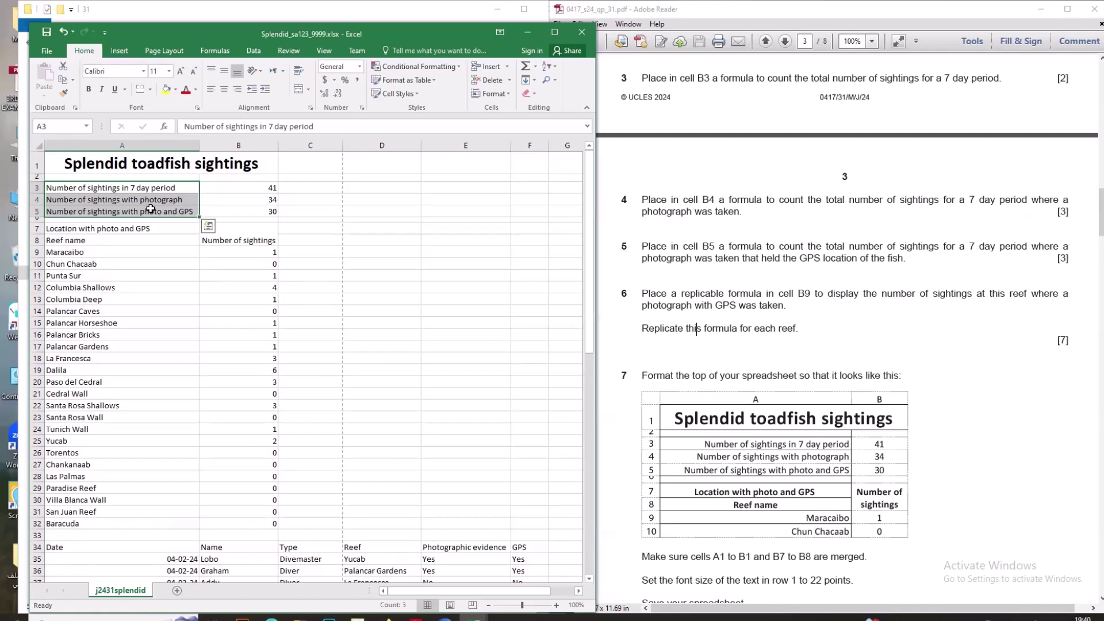
pyautogui.click(237, 89)
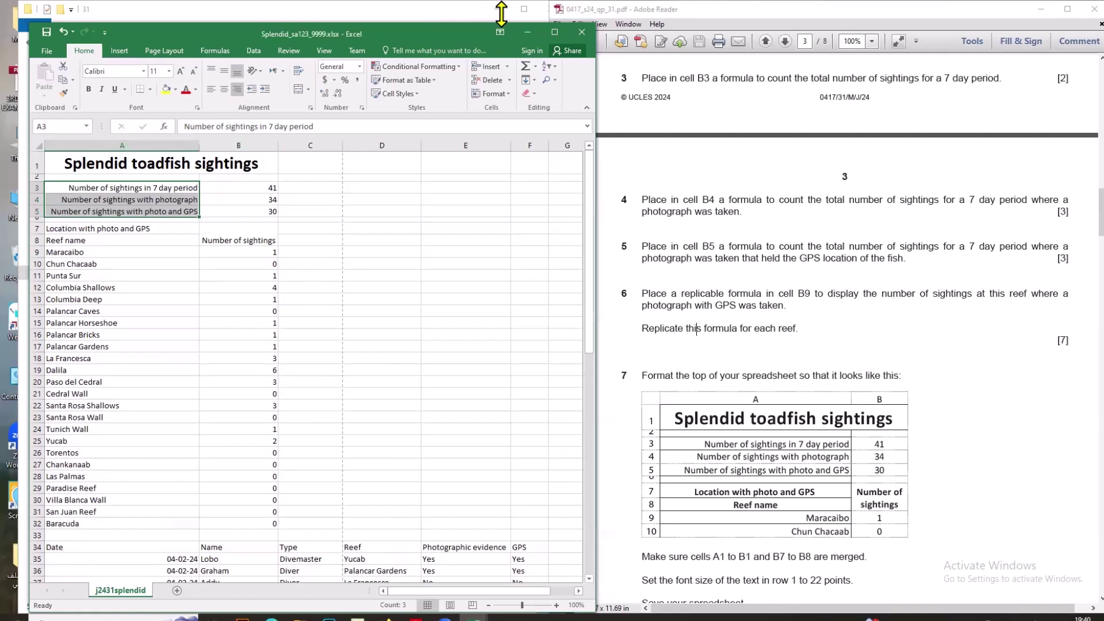
pyautogui.moveTo(270, 190); pyautogui.dragTo(270, 211)
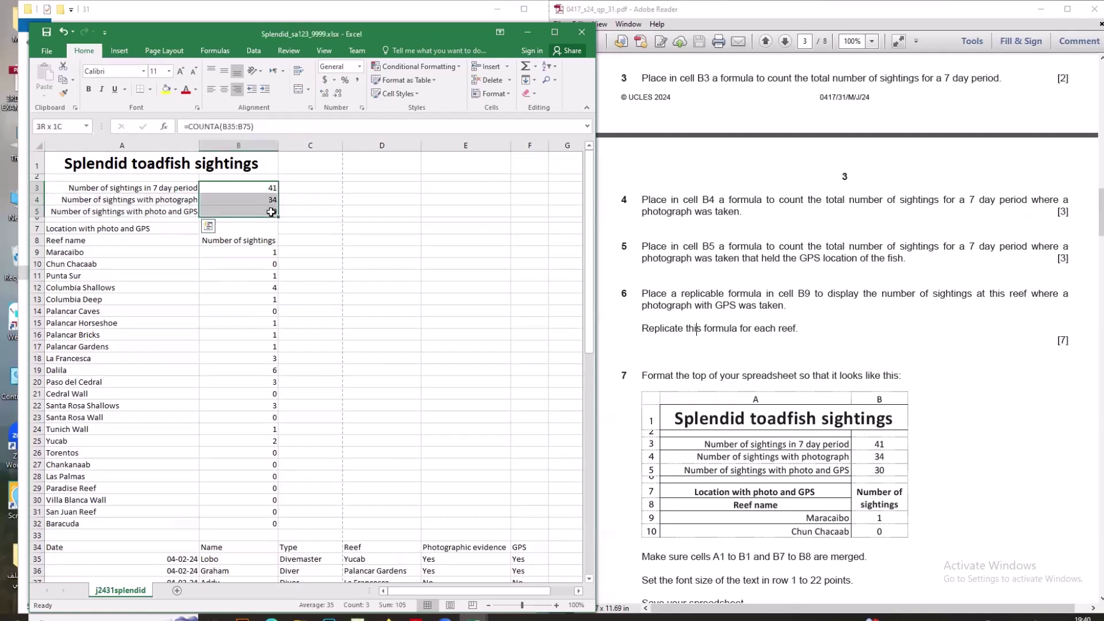
pyautogui.click(225, 91)
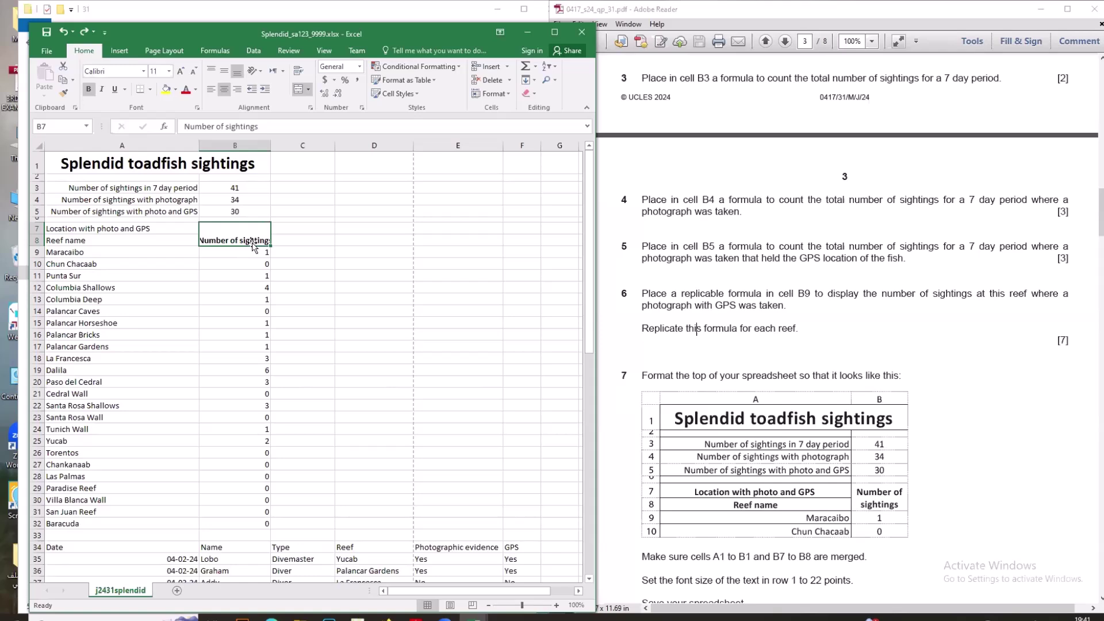
# Wrap the text of the Number of sightings heading in merged cell B7:B8.
pyautogui.doubleClick(400, 29)
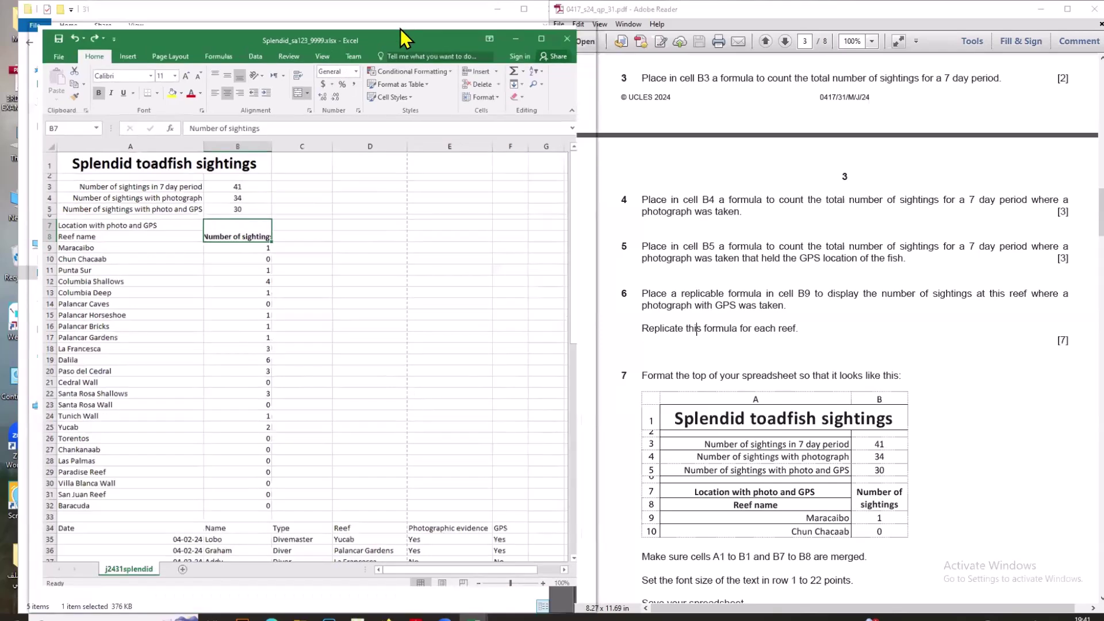
pyautogui.click(347, 51)
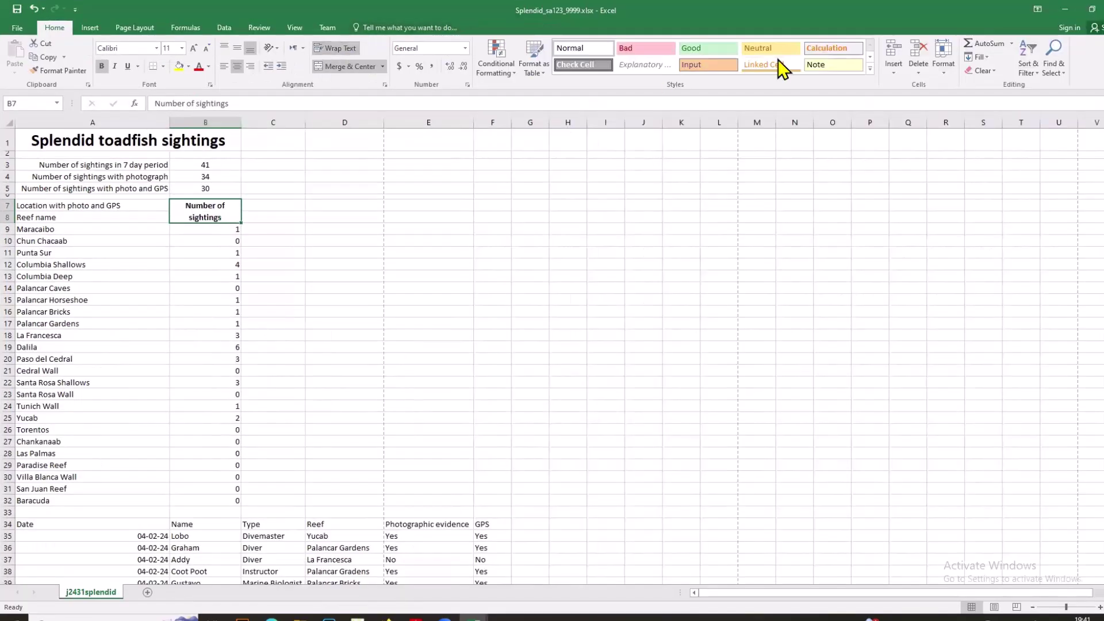
pyautogui.click(1092, 10)
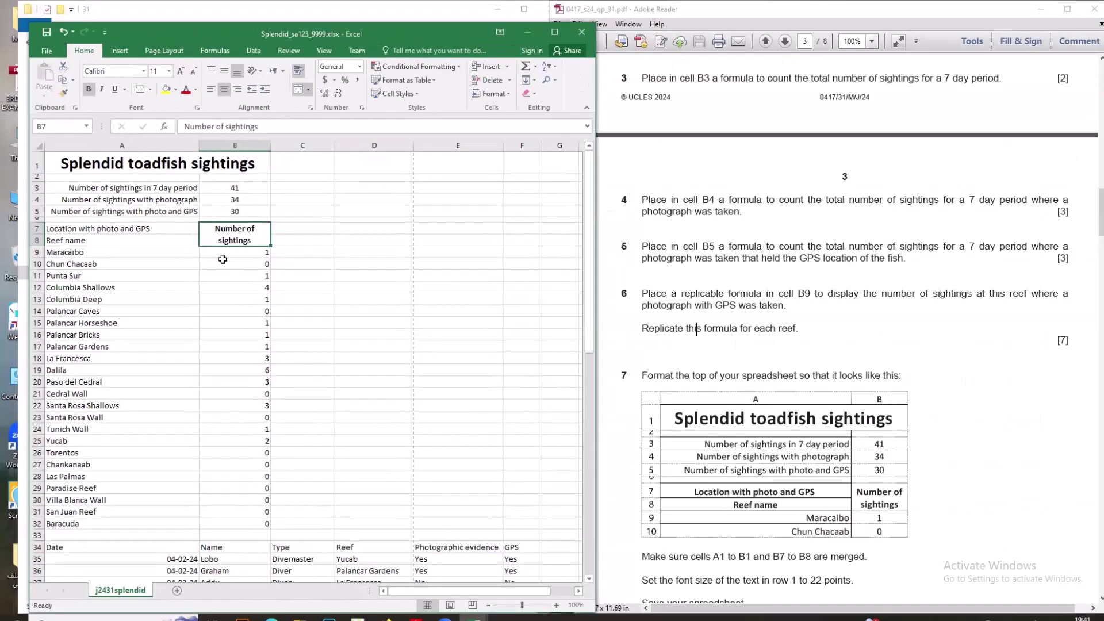
# Centre and bold the Location with photo and GPS heading in A7 and the Reef name heading in A8.
pyautogui.click(138, 229)
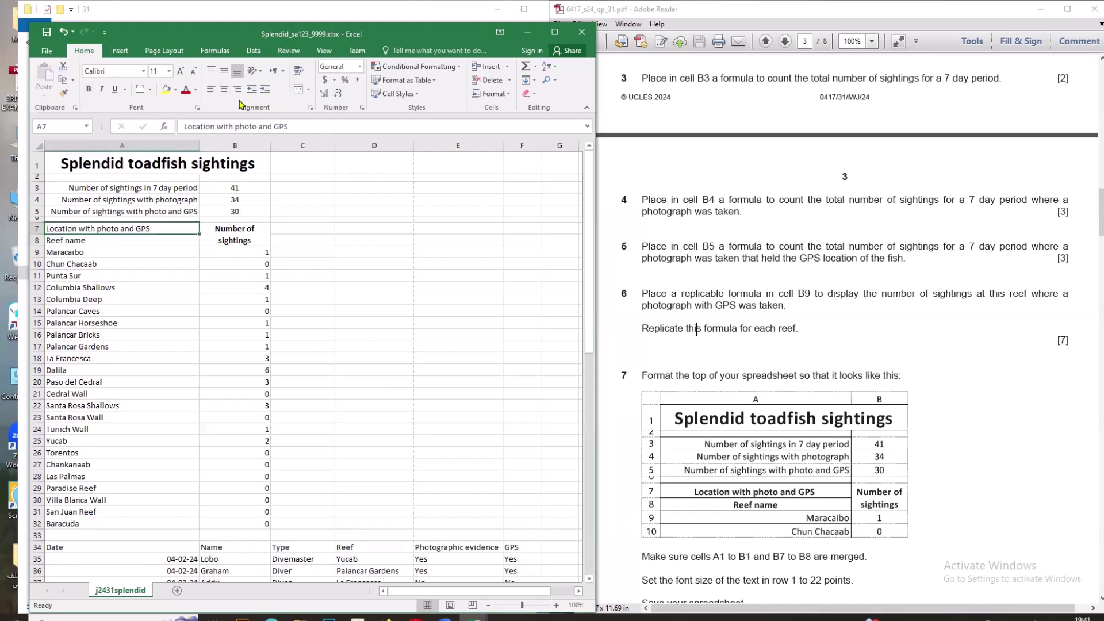
pyautogui.click(224, 89)
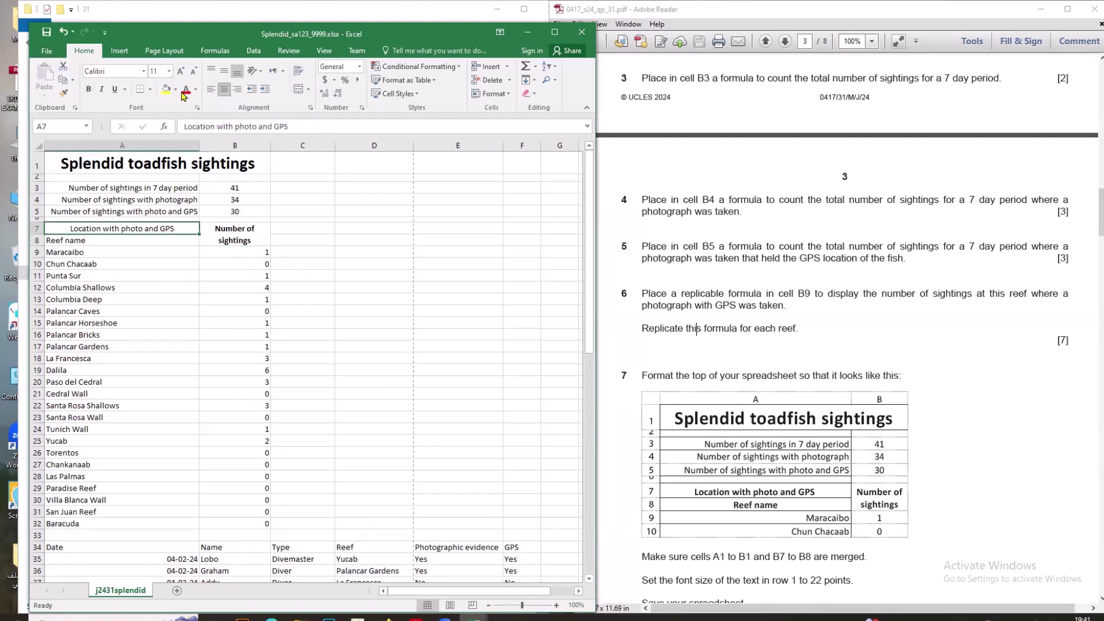
pyautogui.click(88, 89)
pyautogui.click(105, 237)
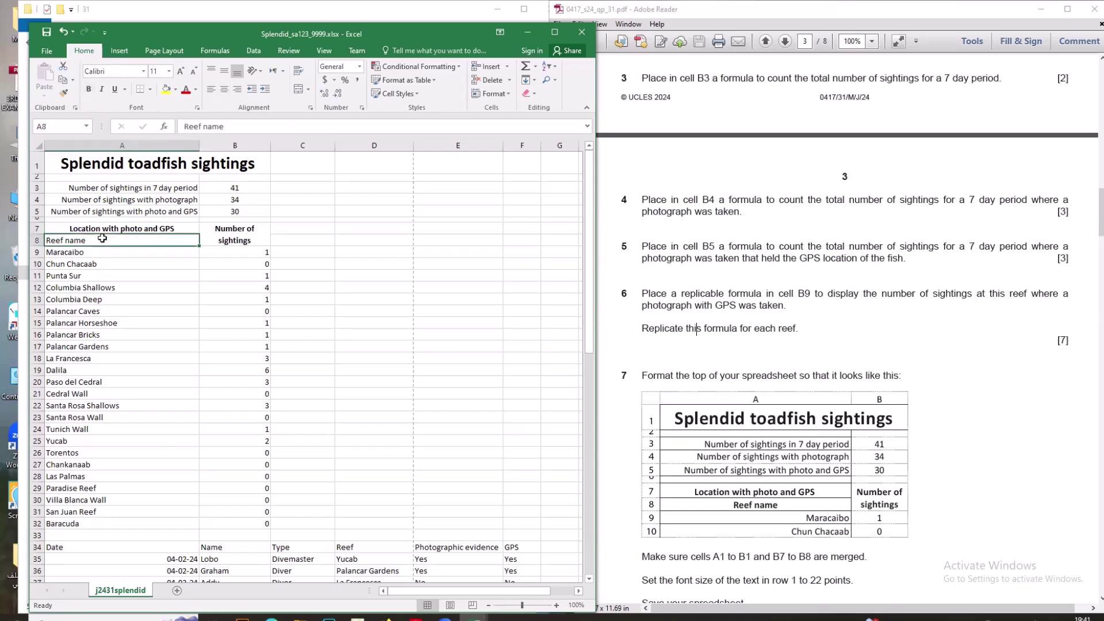
pyautogui.click(88, 91)
pyautogui.click(224, 90)
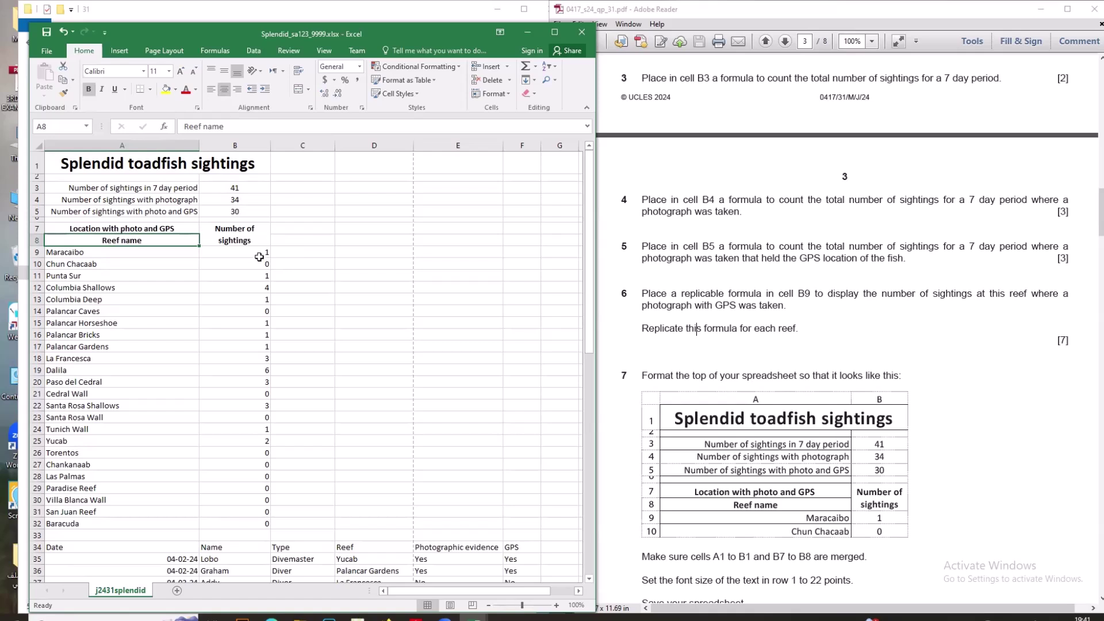
# Centre the reef counts in B9:B32 and right-align the reef names in A9:A32.
pyautogui.moveTo(259, 254); pyautogui.dragTo(241, 520)
pyautogui.click(224, 89)
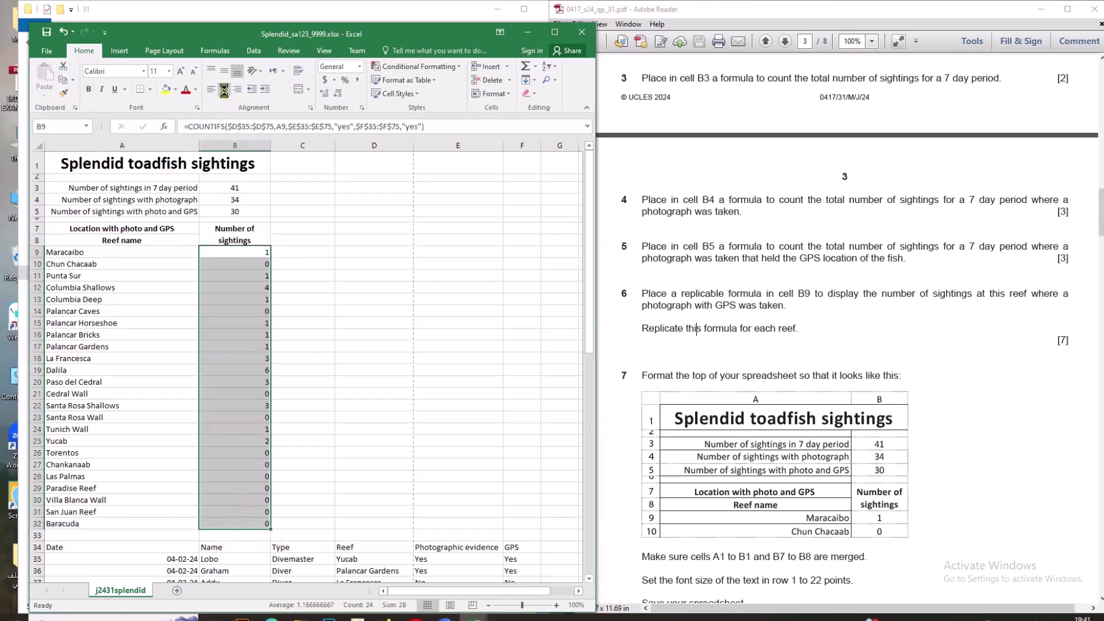
pyautogui.moveTo(141, 257); pyautogui.dragTo(139, 520)
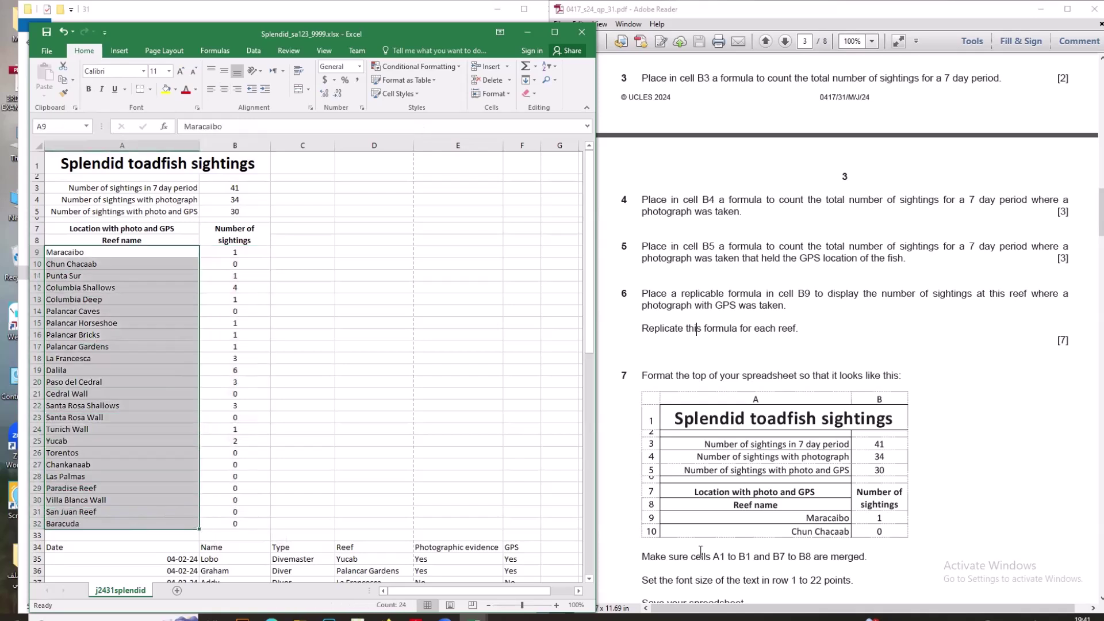
pyautogui.click(237, 89)
pyautogui.click(157, 332)
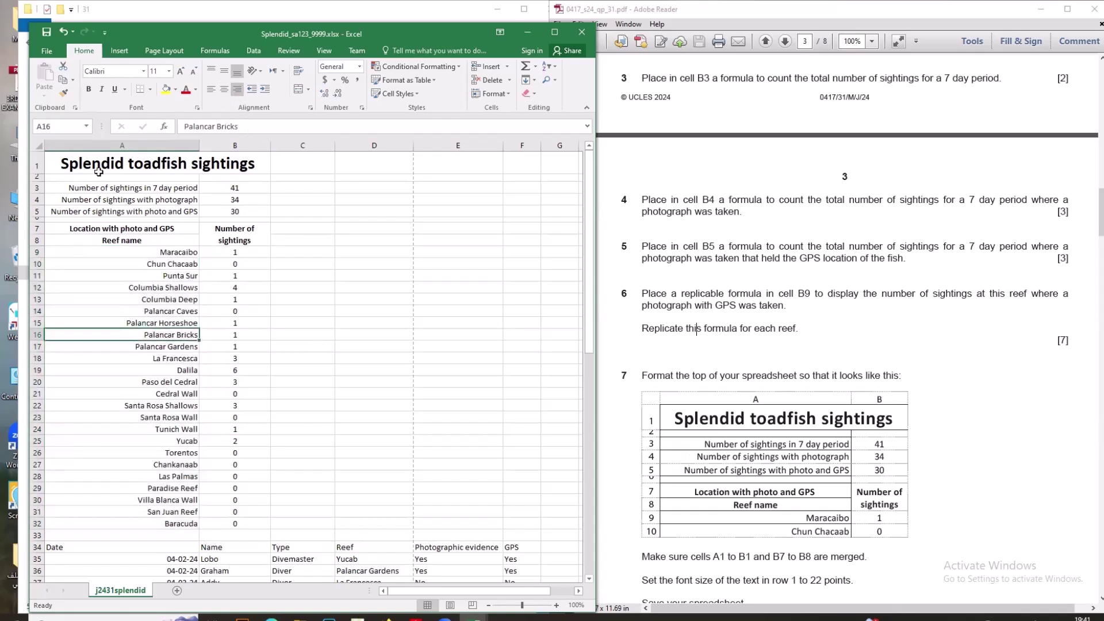
# Apply All Borders to the range A1:B32.
pyautogui.moveTo(124, 167); pyautogui.dragTo(225, 525)
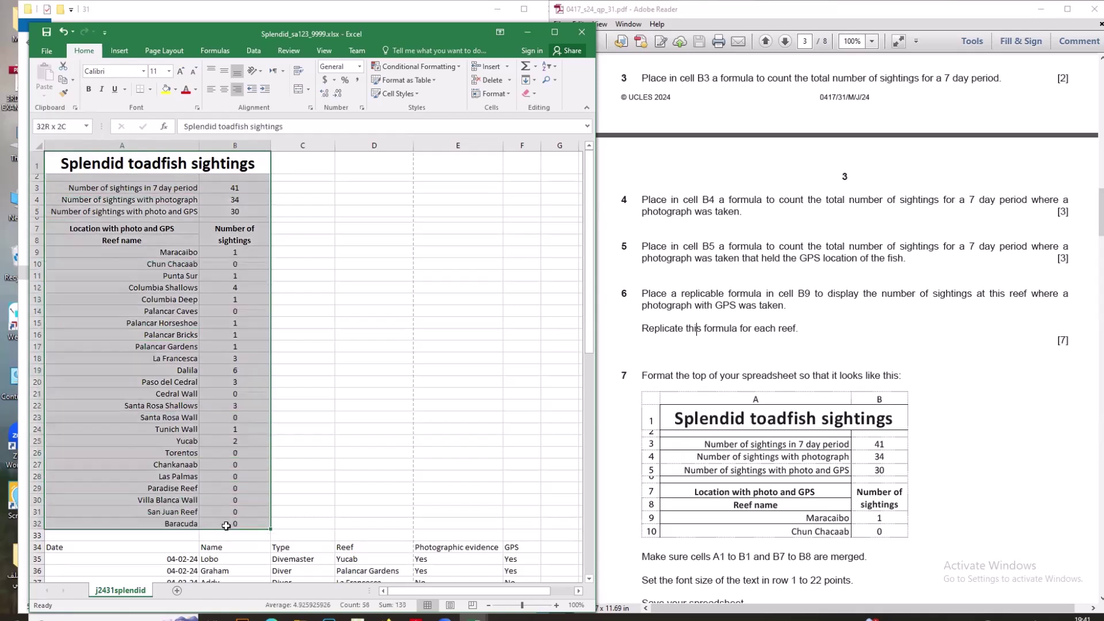
pyautogui.click(150, 89)
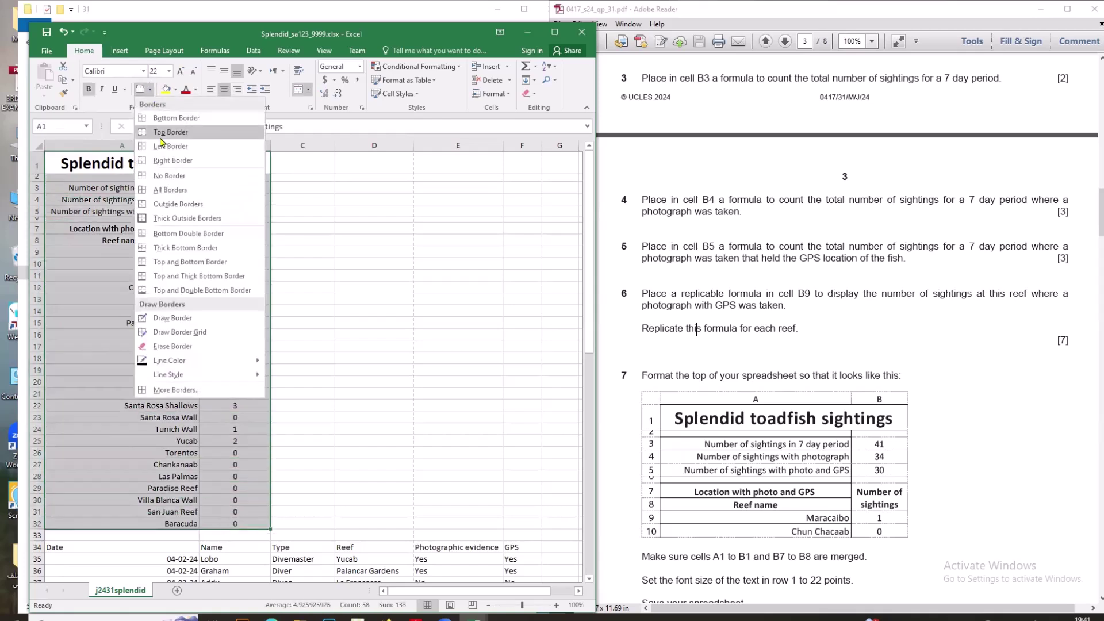
pyautogui.click(167, 190)
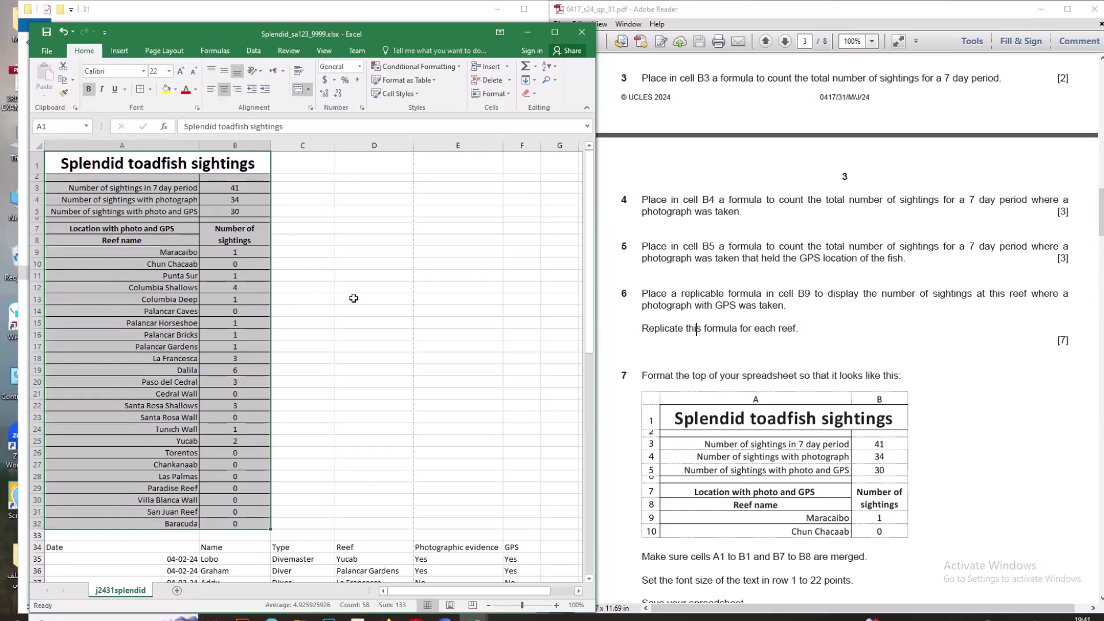
pyautogui.click(308, 307)
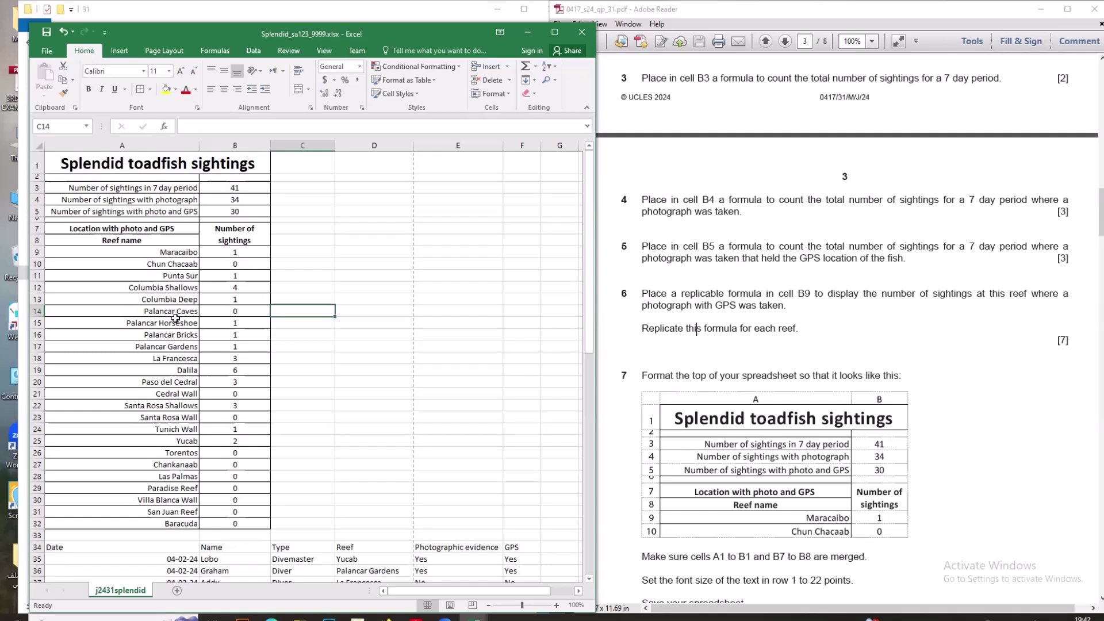
# Read question 8 of the exam paper and turn on Show Formulas for the toadfish sightings worksheet.
pyautogui.scroll(-2, 681, 529)
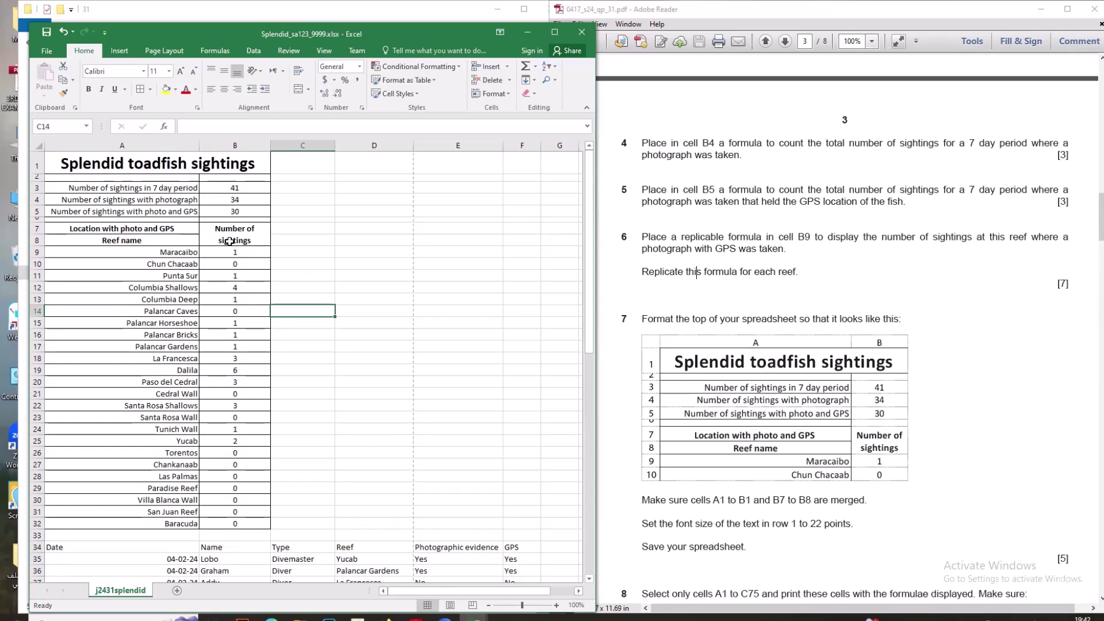
pyautogui.scroll(-3, 817, 502)
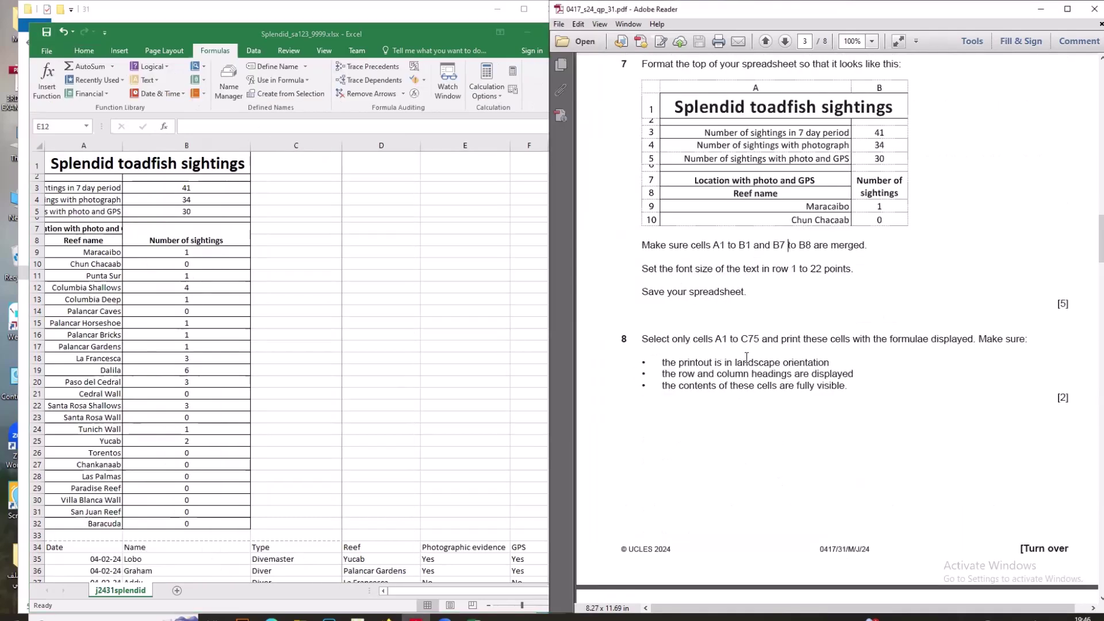
pyautogui.click(121, 173)
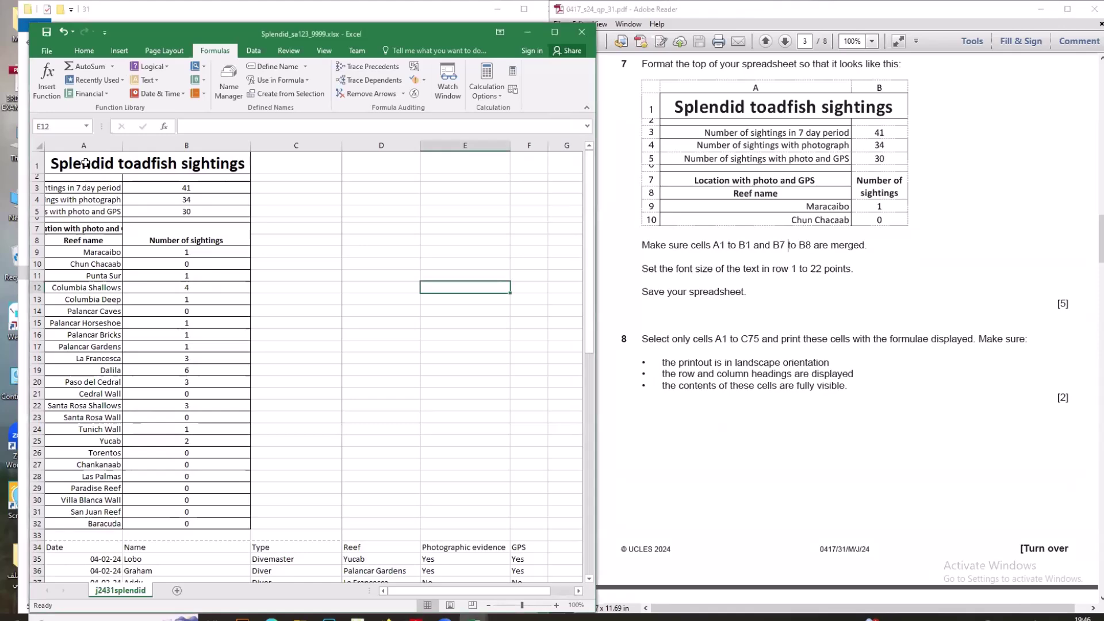
pyautogui.moveTo(87, 164); pyautogui.dragTo(417, 534)
pyautogui.click(331, 251)
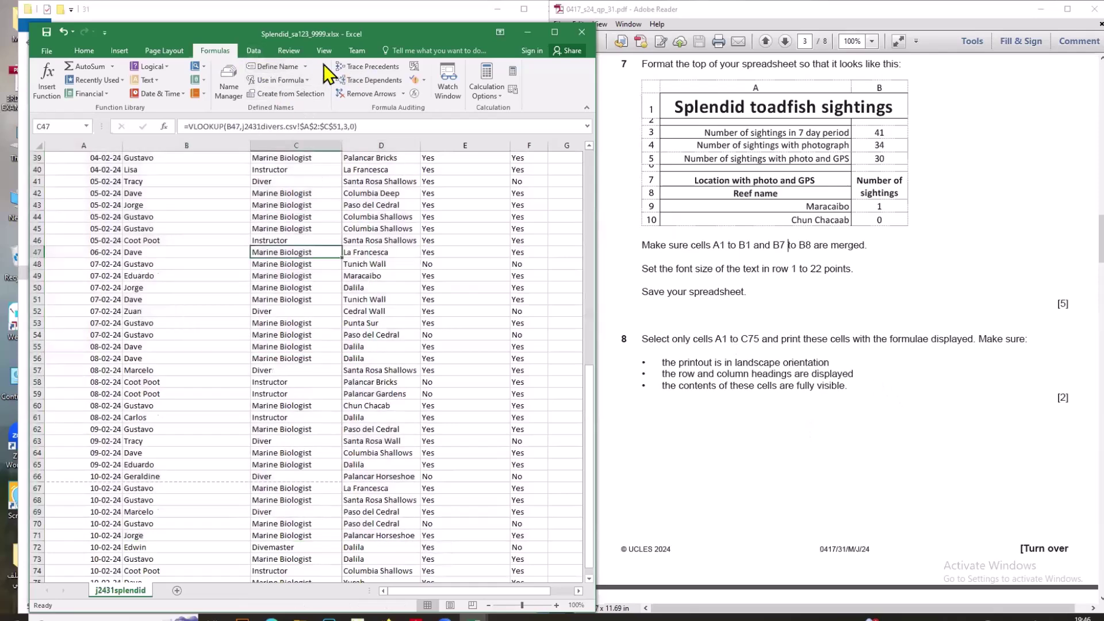
pyautogui.moveTo(457, 34); pyautogui.dragTo(422, 42)
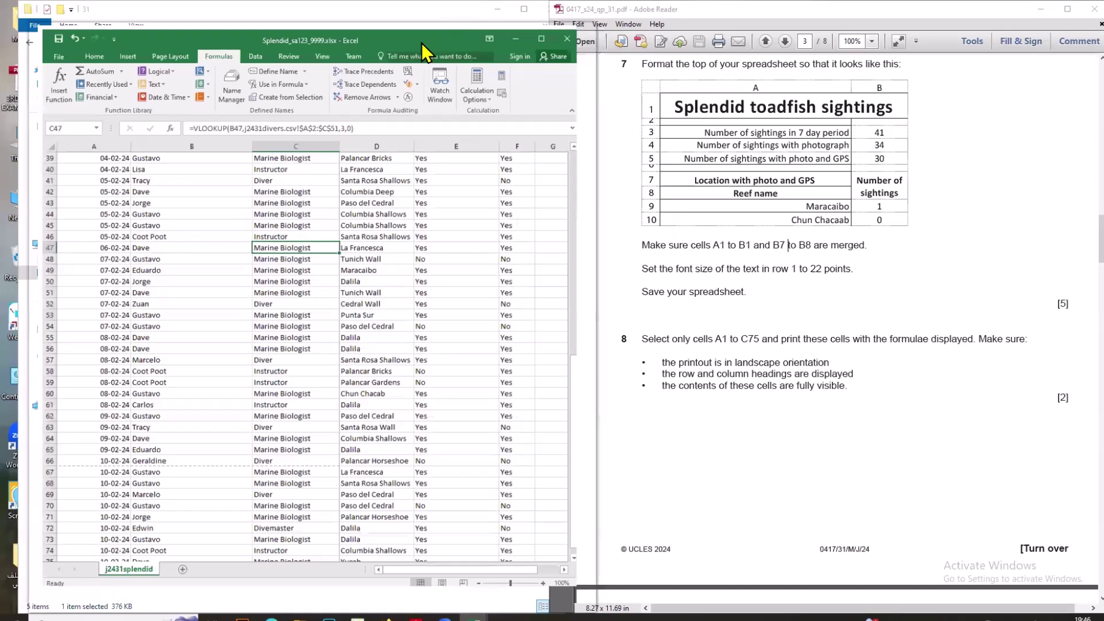
pyautogui.doubleClick(391, 46)
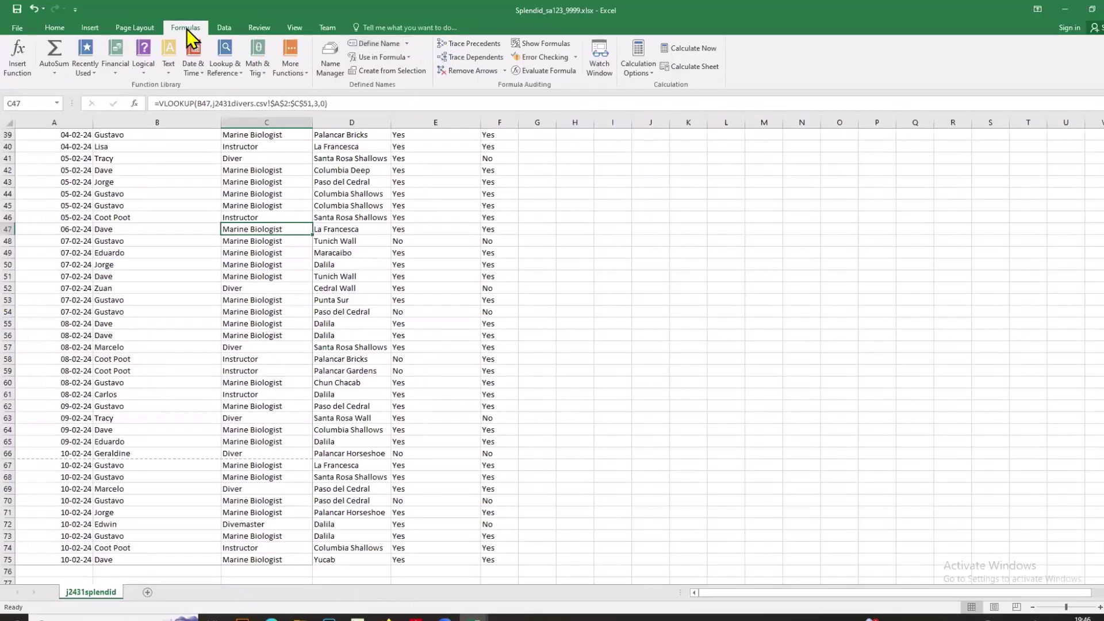
pyautogui.click(506, 45)
# AutoFit the column widths of the range A1:C75 with the formulas displayed.
pyautogui.scroll(10, 416, 242)
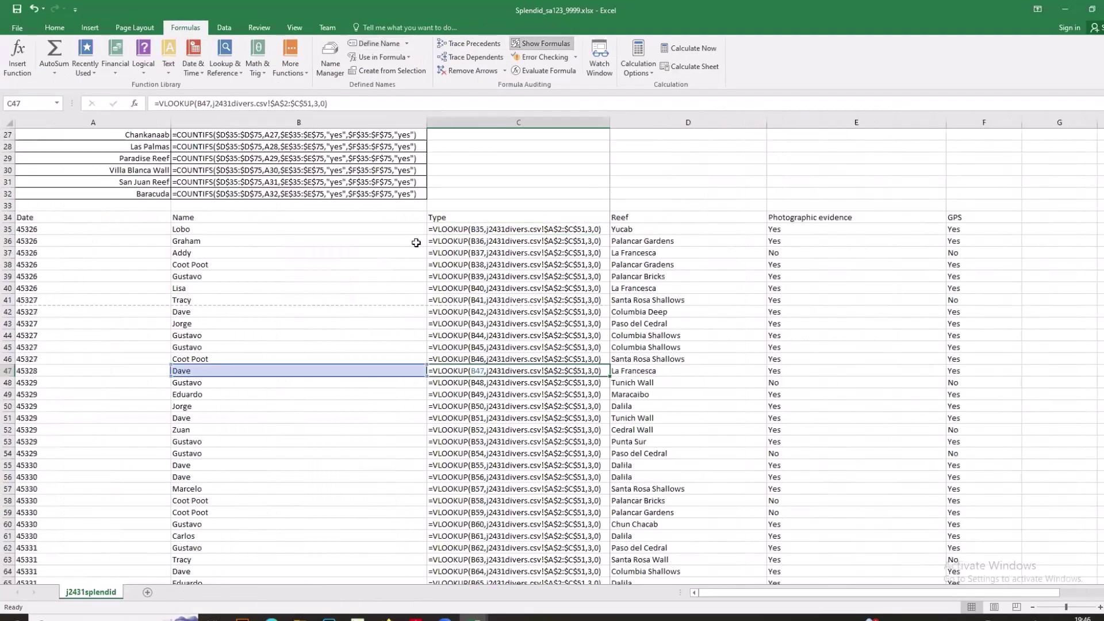
pyautogui.scroll(3, 416, 242)
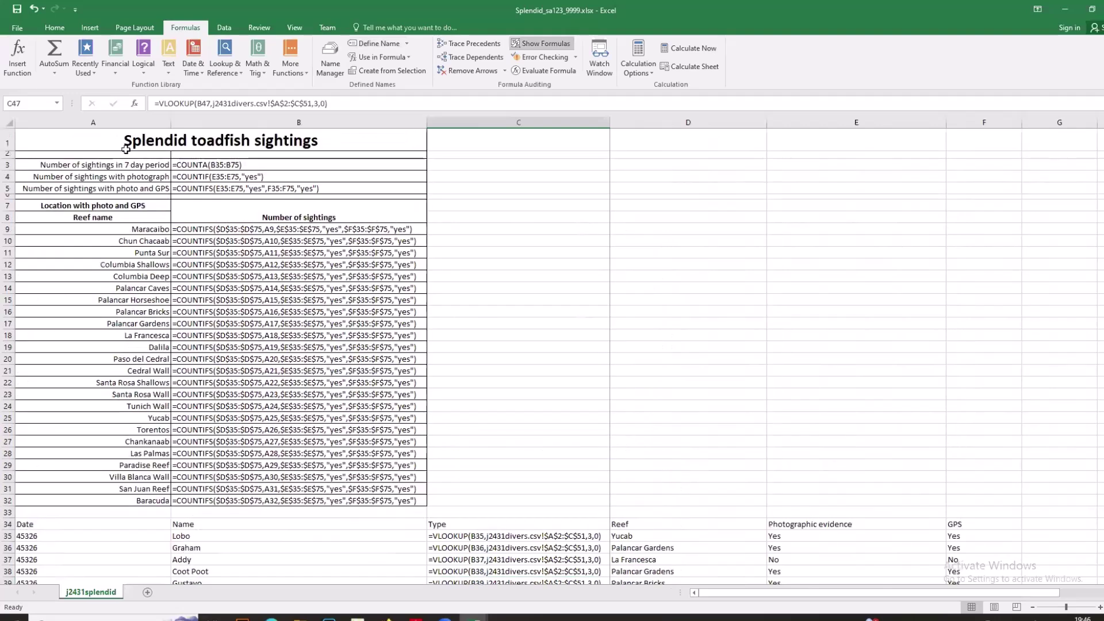
pyautogui.moveTo(86, 139); pyautogui.dragTo(493, 532)
pyautogui.scroll(4, 477, 489)
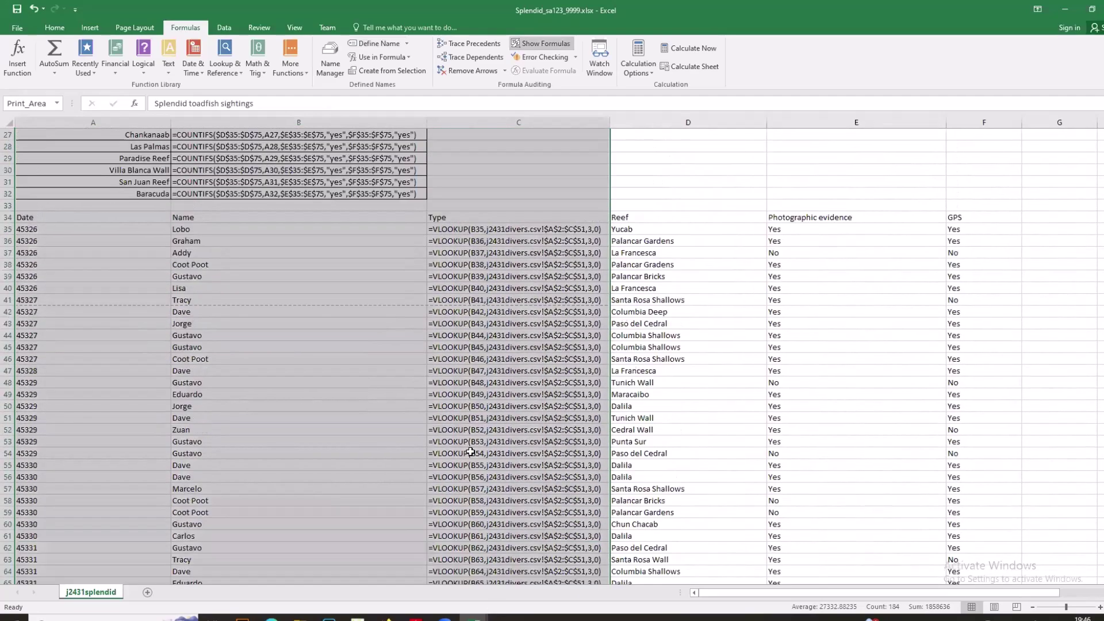
pyautogui.scroll(9, 471, 452)
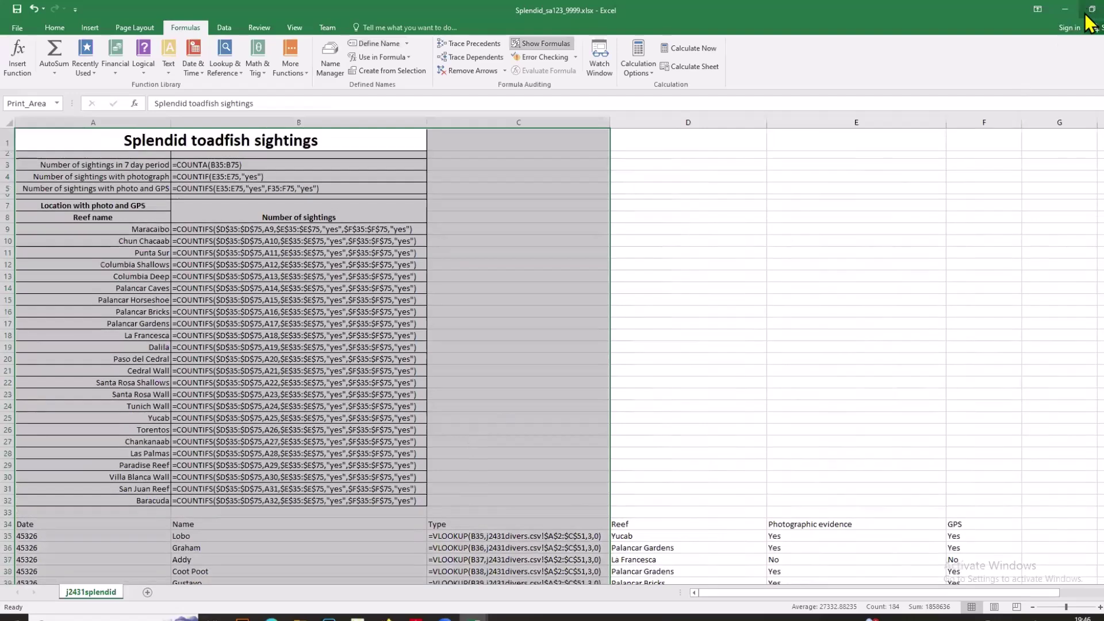
pyautogui.click(1088, 12)
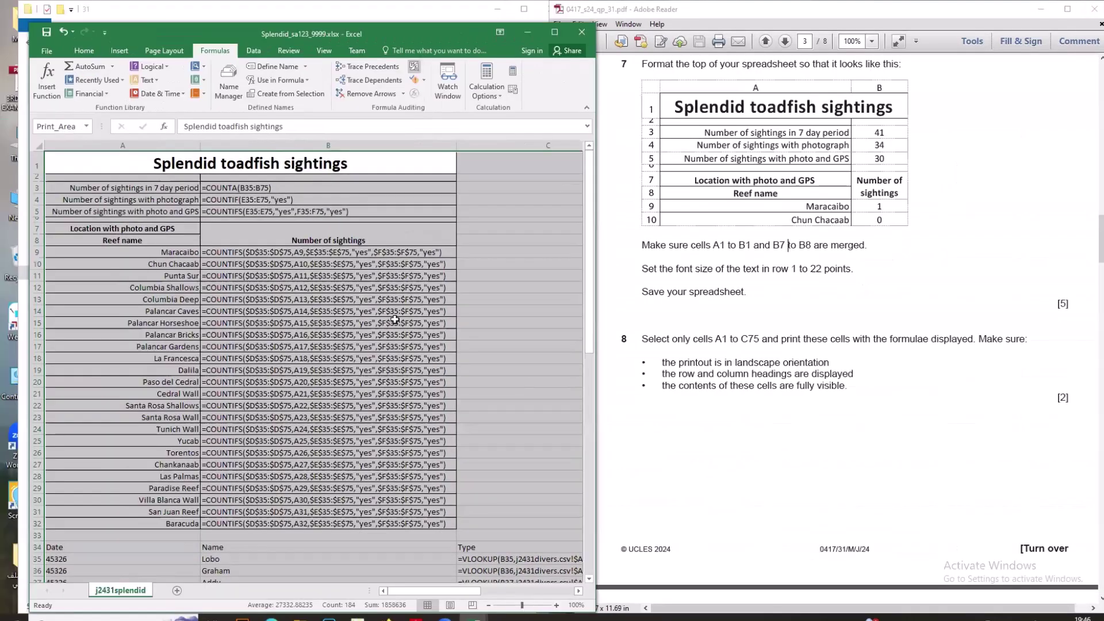
pyautogui.doubleClick(409, 35)
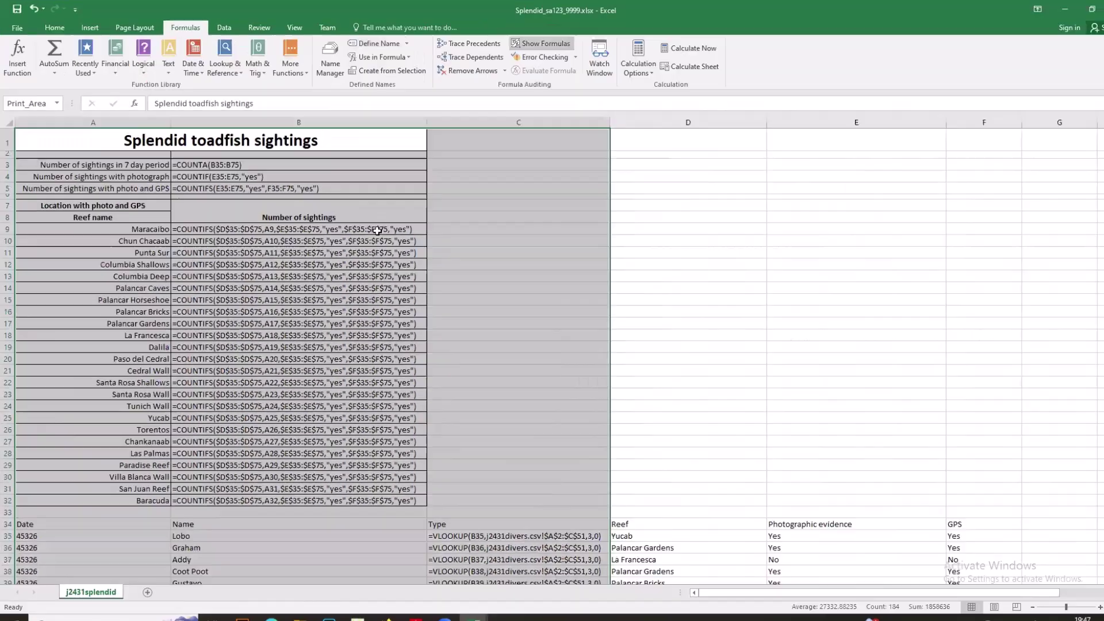
pyautogui.click(53, 28)
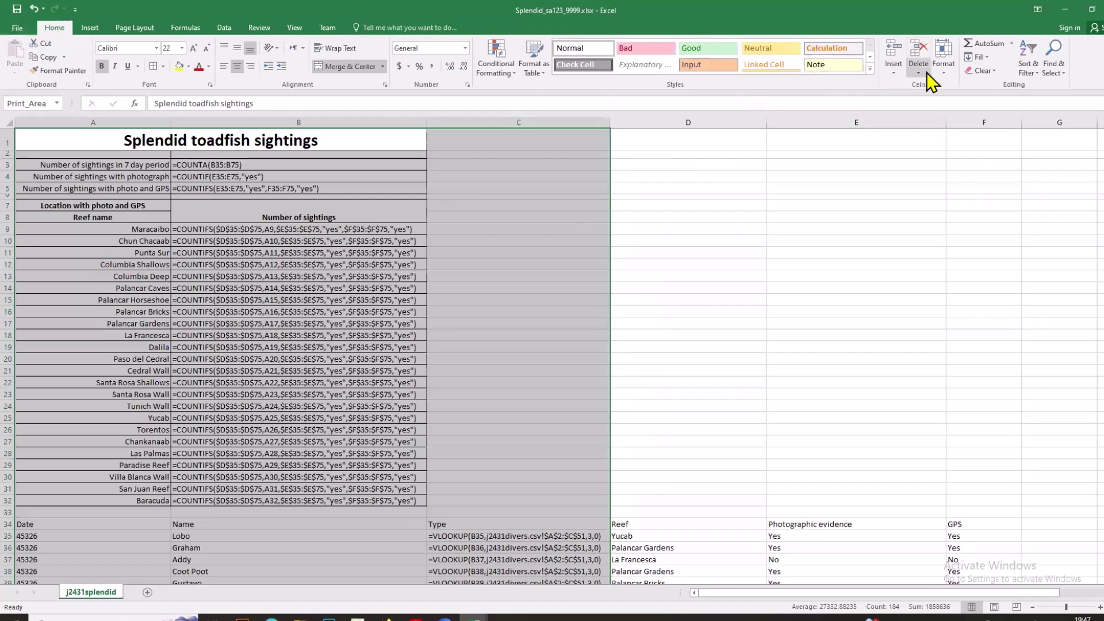
pyautogui.click(943, 80)
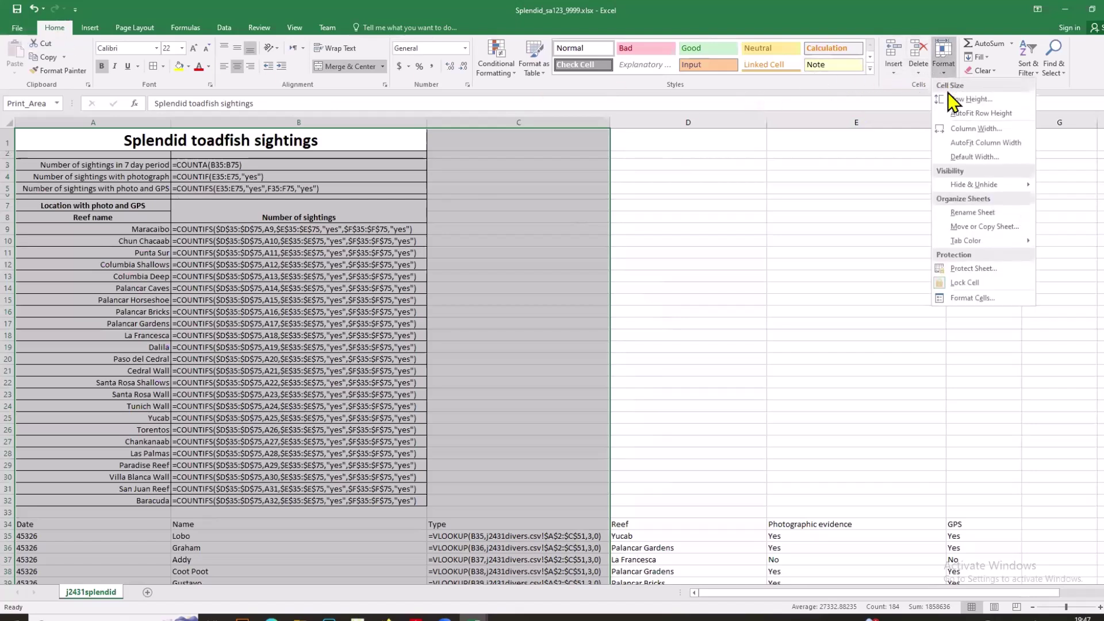
pyautogui.click(965, 147)
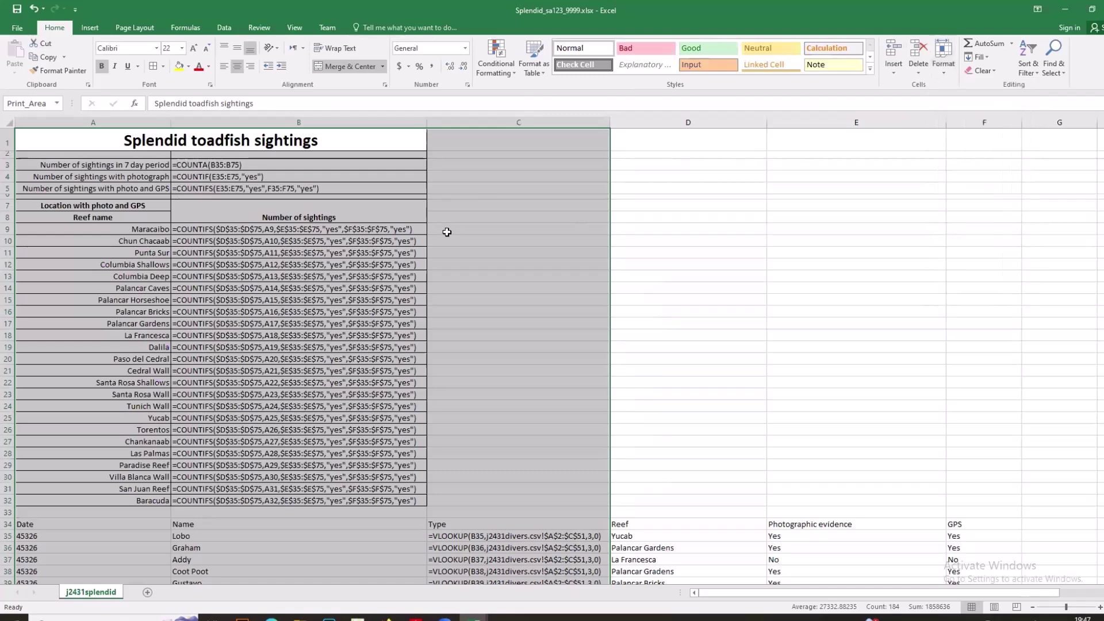
# Set the selected range A1:C75 as the print area.
pyautogui.click(135, 27)
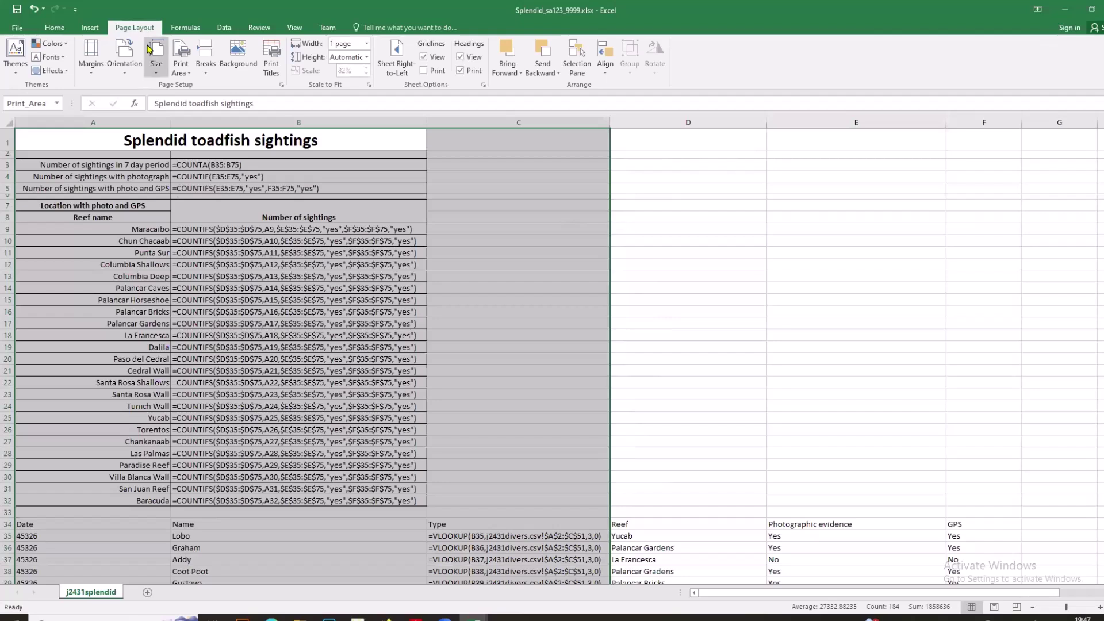
pyautogui.click(182, 64)
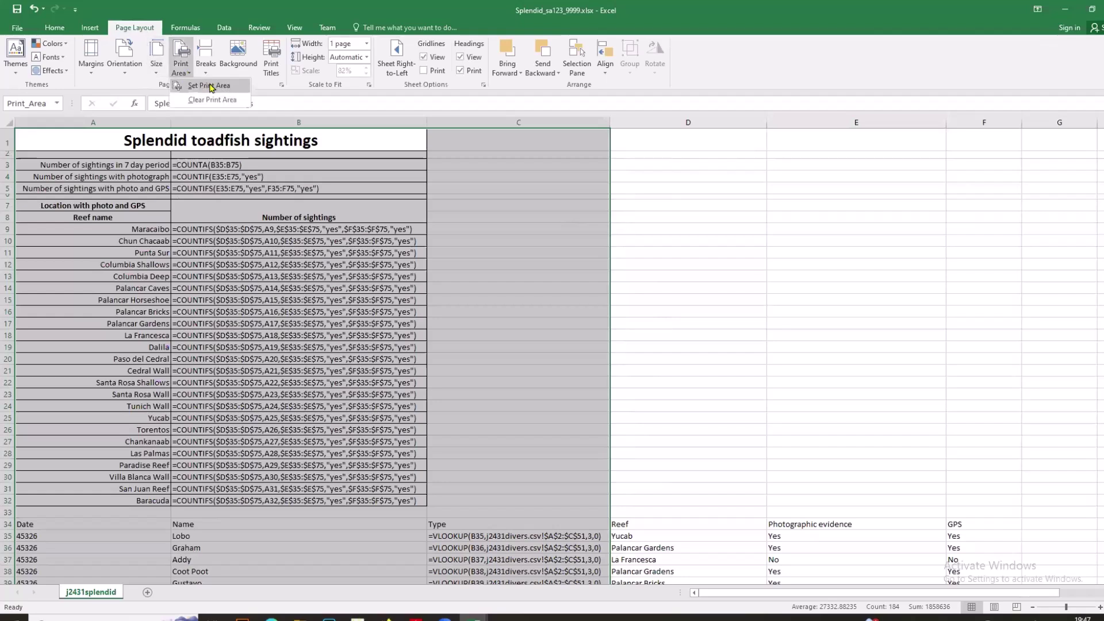
pyautogui.click(211, 87)
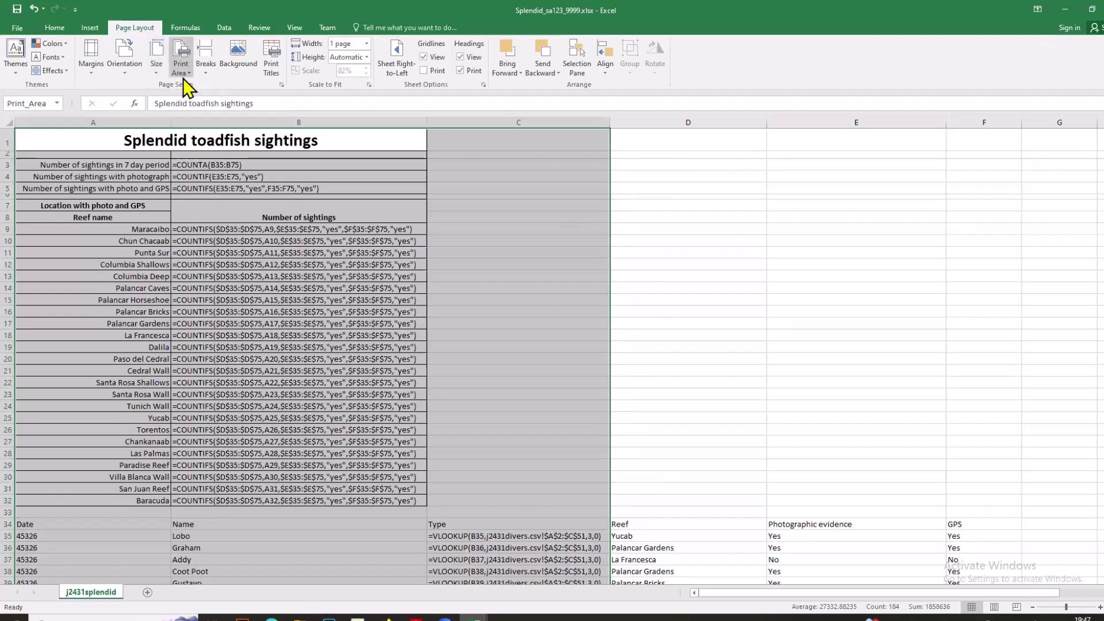
pyautogui.click(190, 74)
pyautogui.click(199, 86)
# Set the worksheet's page orientation to Landscape for the formula printout.
pyautogui.click(1091, 9)
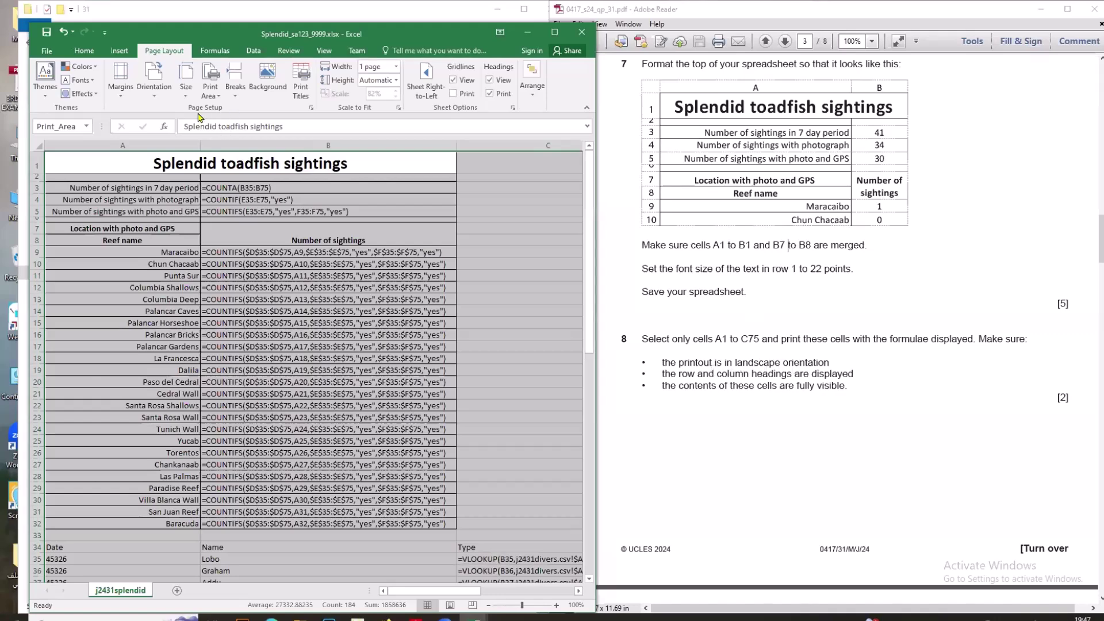
pyautogui.click(158, 95)
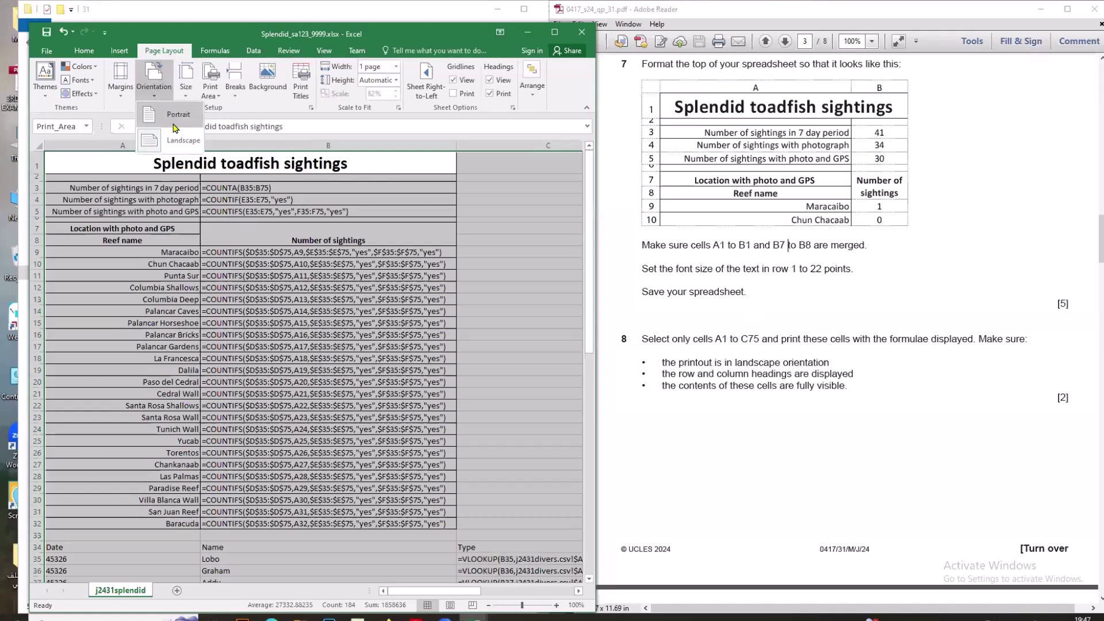
pyautogui.click(178, 143)
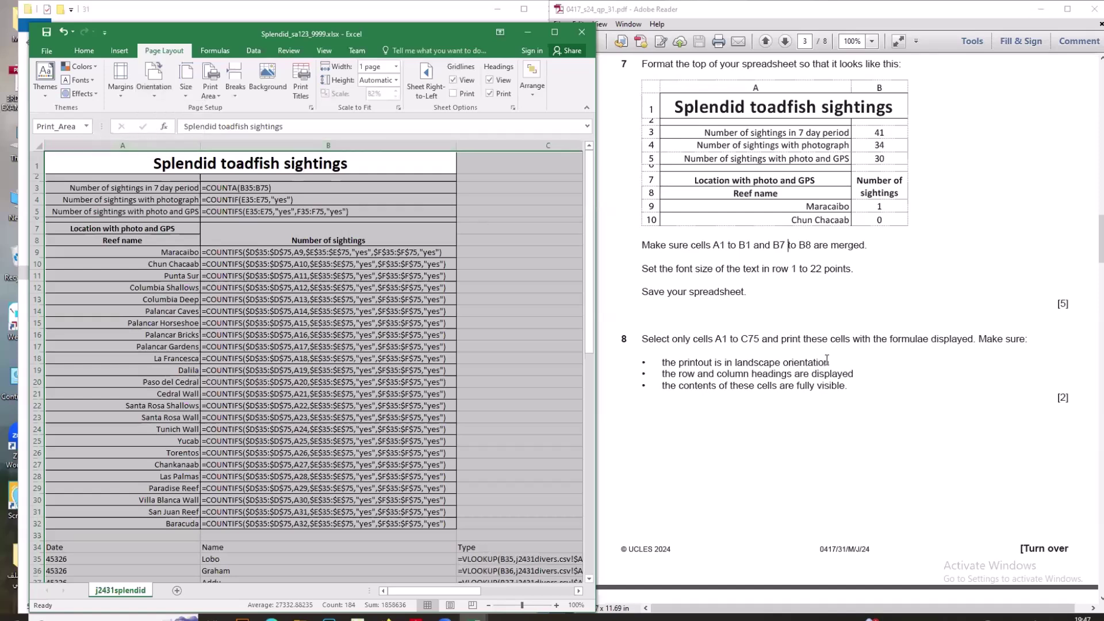
# Check in the print Page Setup that row and column headings are set to print, and return to the worksheet.
pyautogui.click(47, 51)
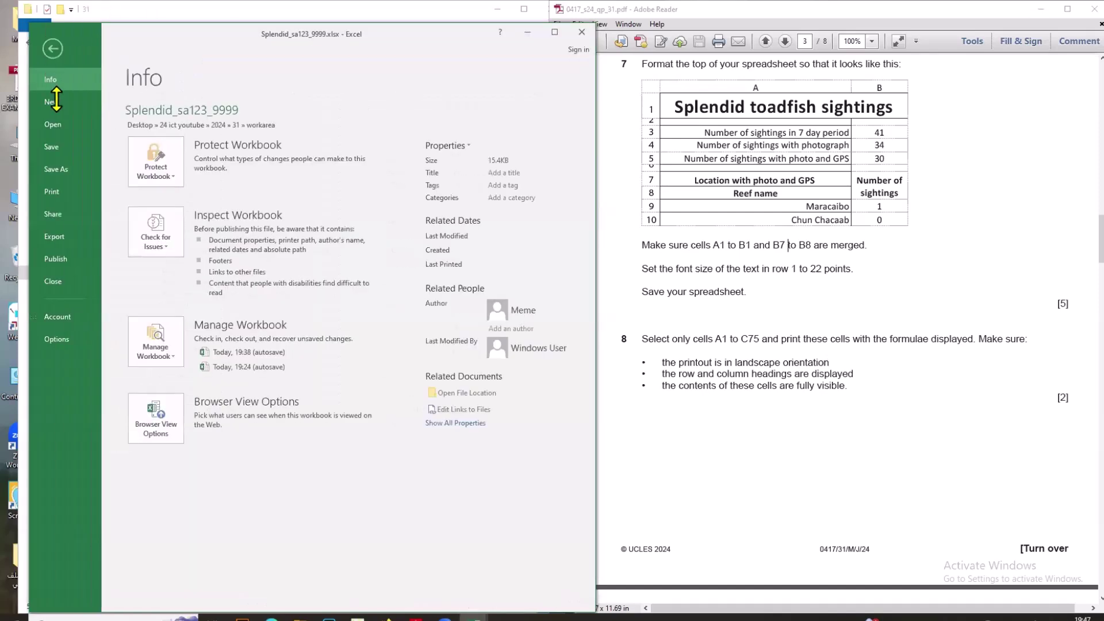
pyautogui.click(56, 191)
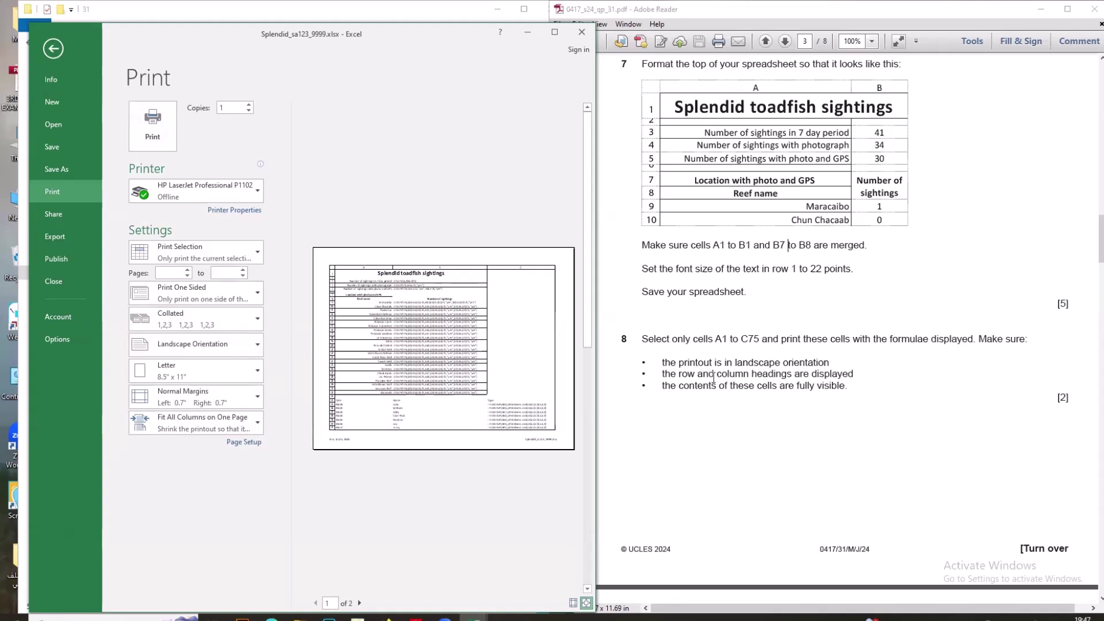
pyautogui.click(244, 441)
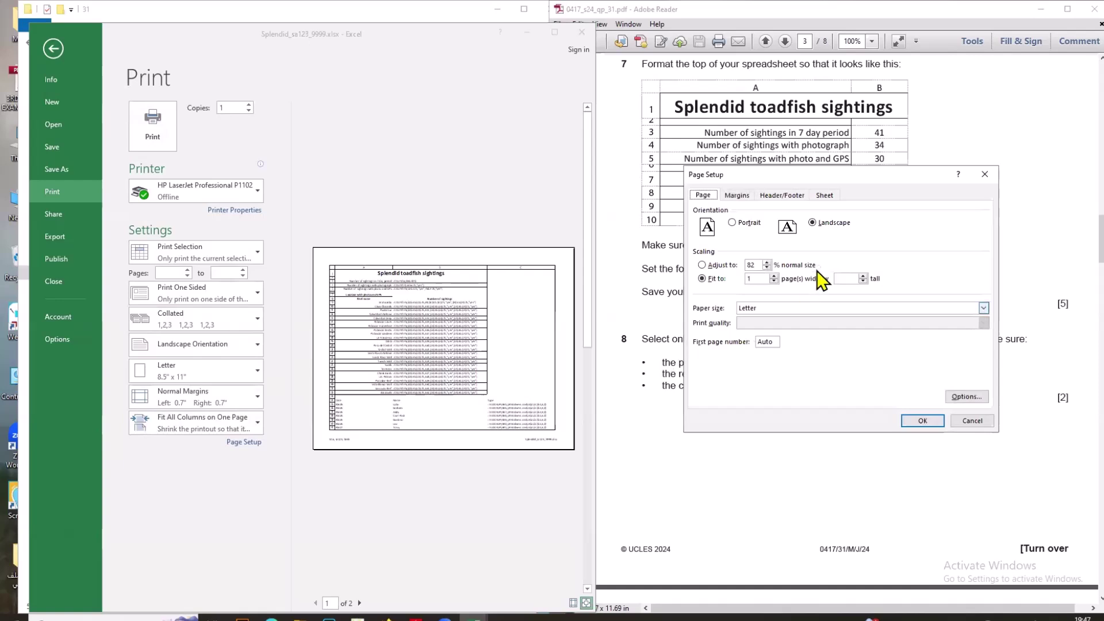
pyautogui.click(828, 196)
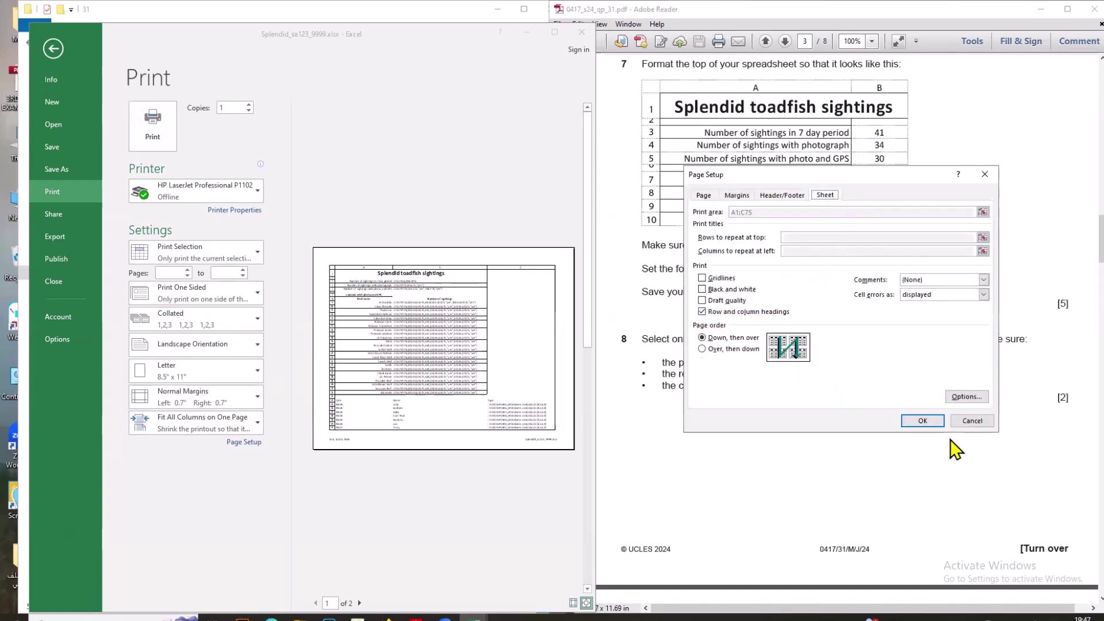
pyautogui.click(922, 420)
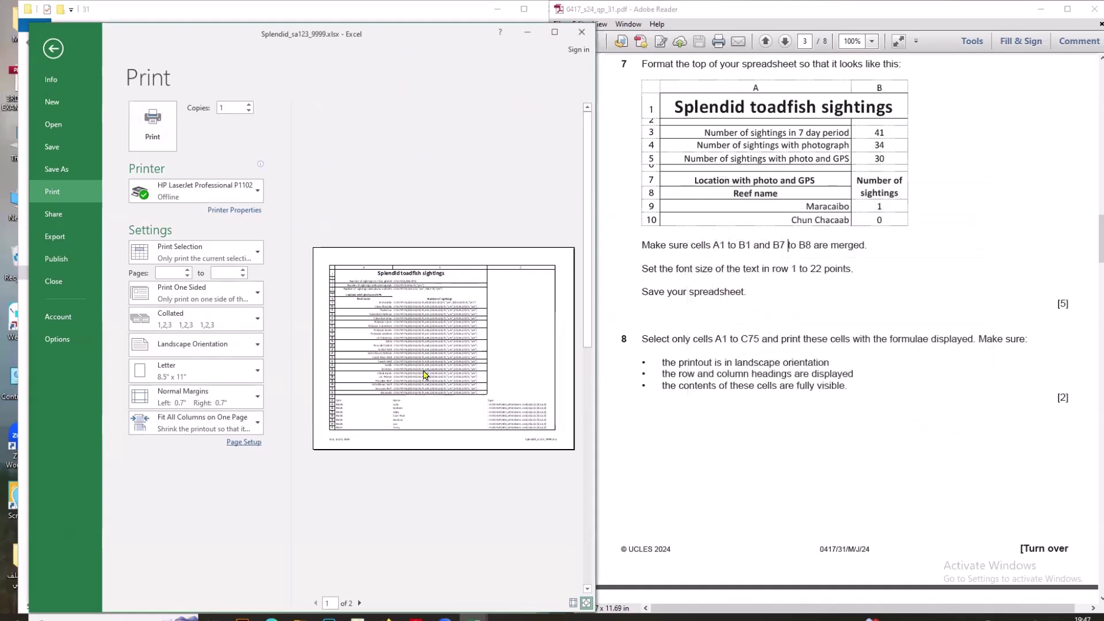
pyautogui.click(53, 48)
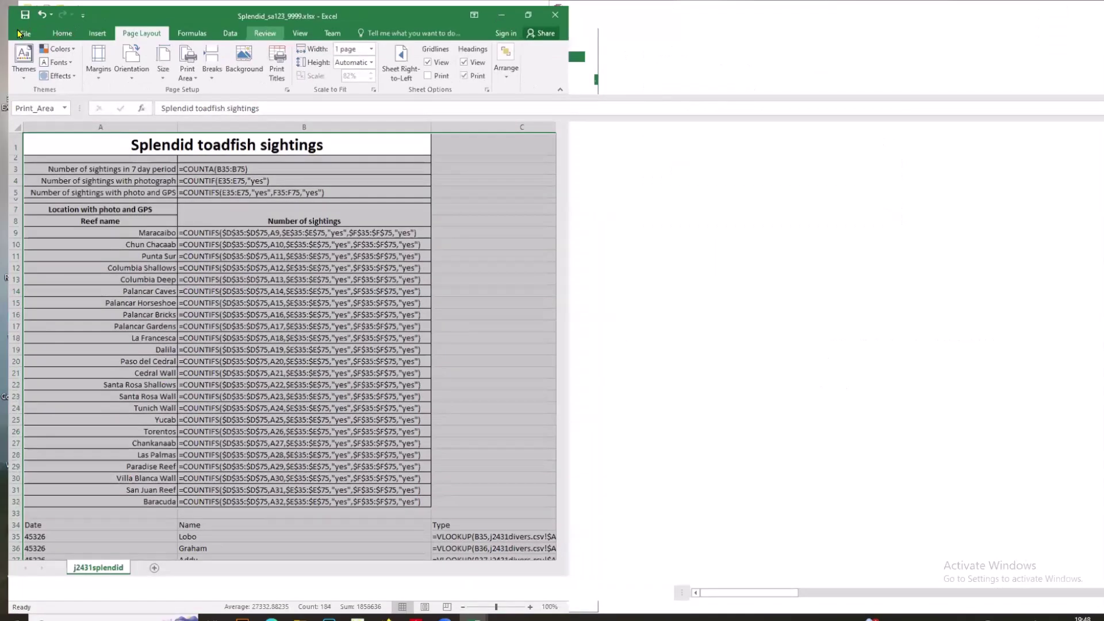
# Examine both pages of the formula printout in the print preview and review the scaling options.
pyautogui.click(20, 33)
pyautogui.click(23, 168)
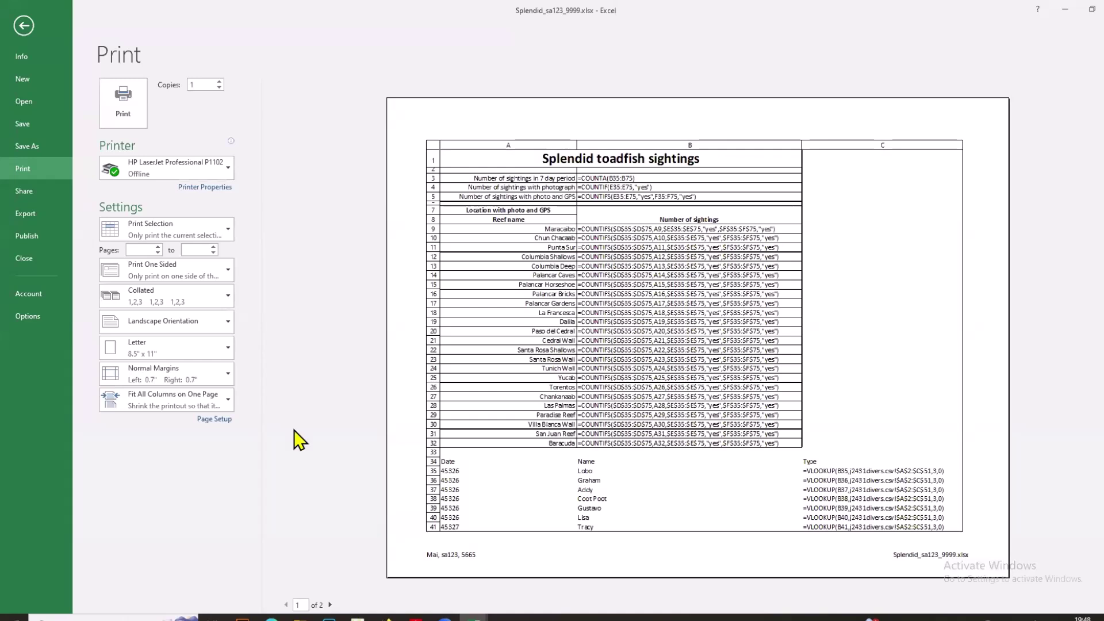
pyautogui.click(226, 400)
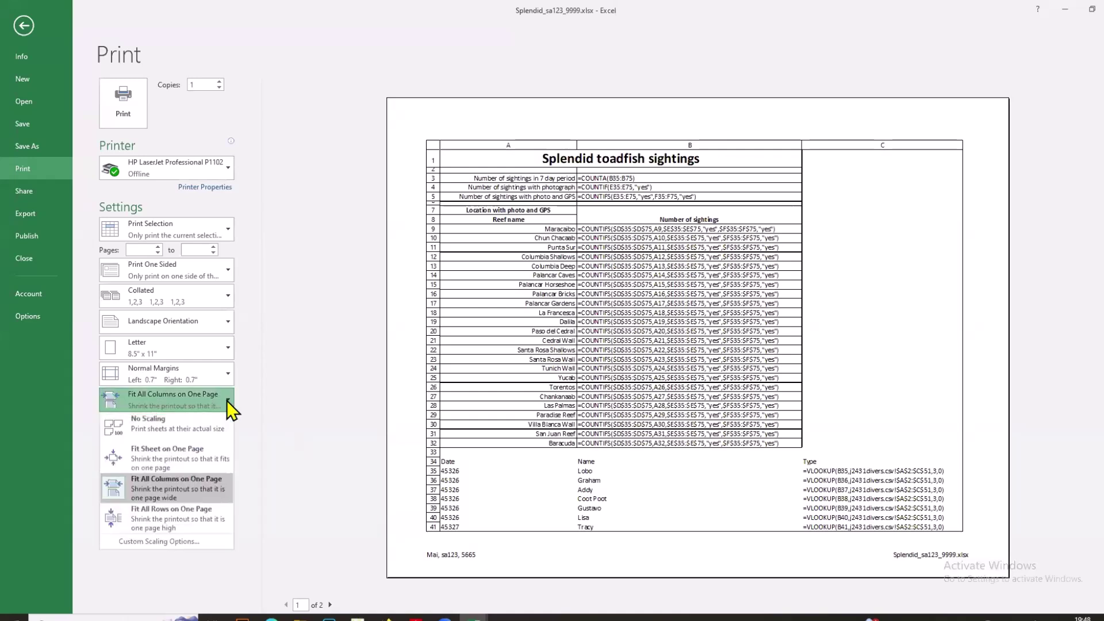
pyautogui.click(303, 438)
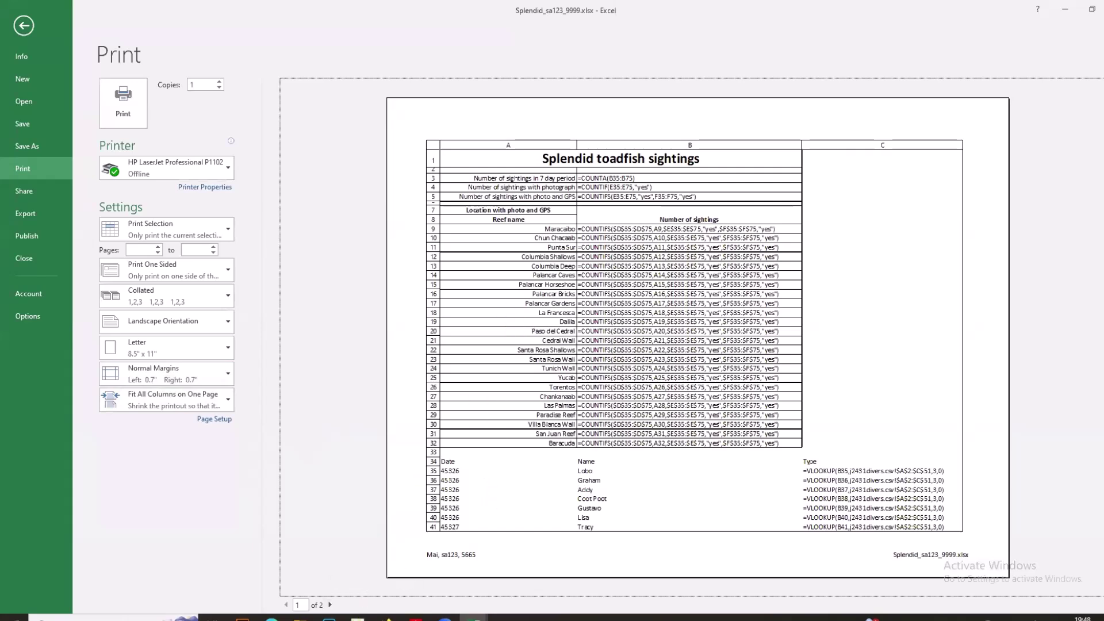
pyautogui.click(330, 605)
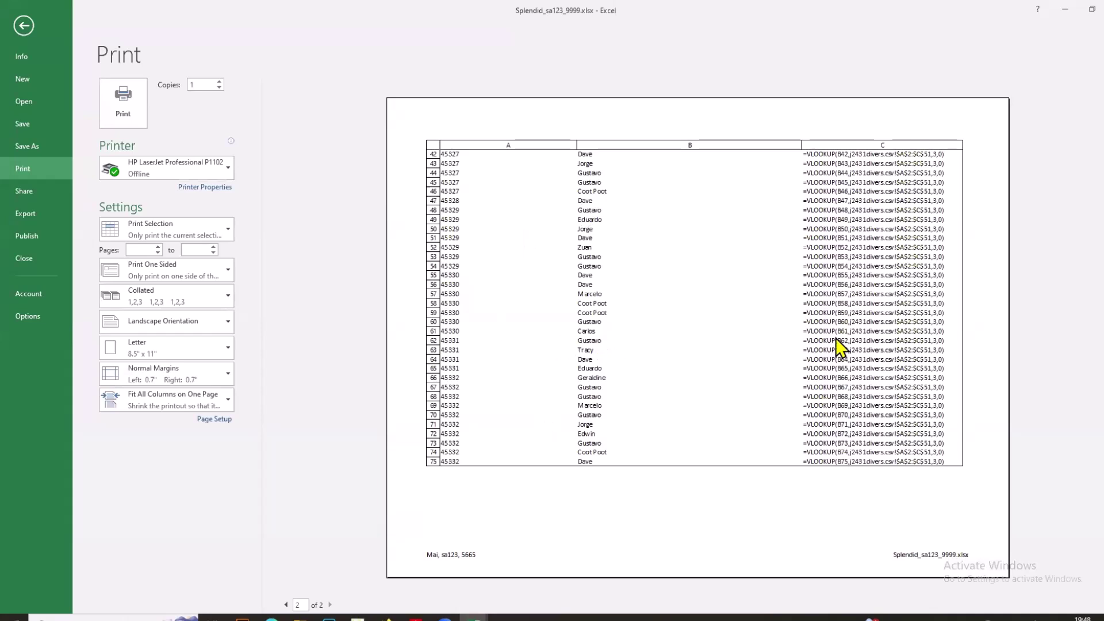
pyautogui.click(287, 605)
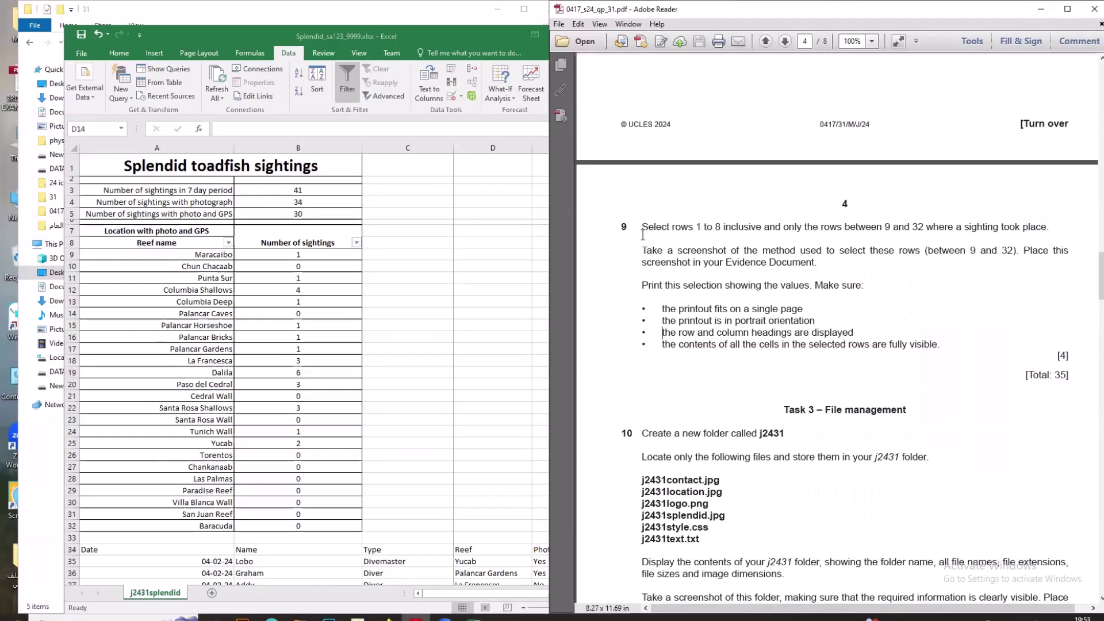
pyautogui.click(109, 179)
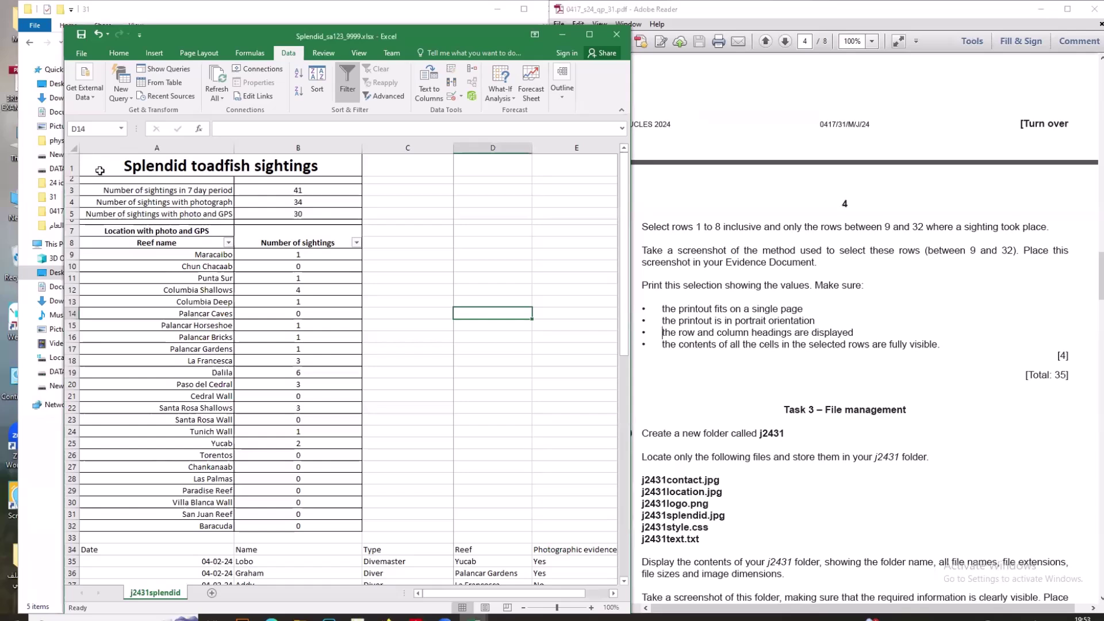
pyautogui.moveTo(96, 166); pyautogui.dragTo(173, 229)
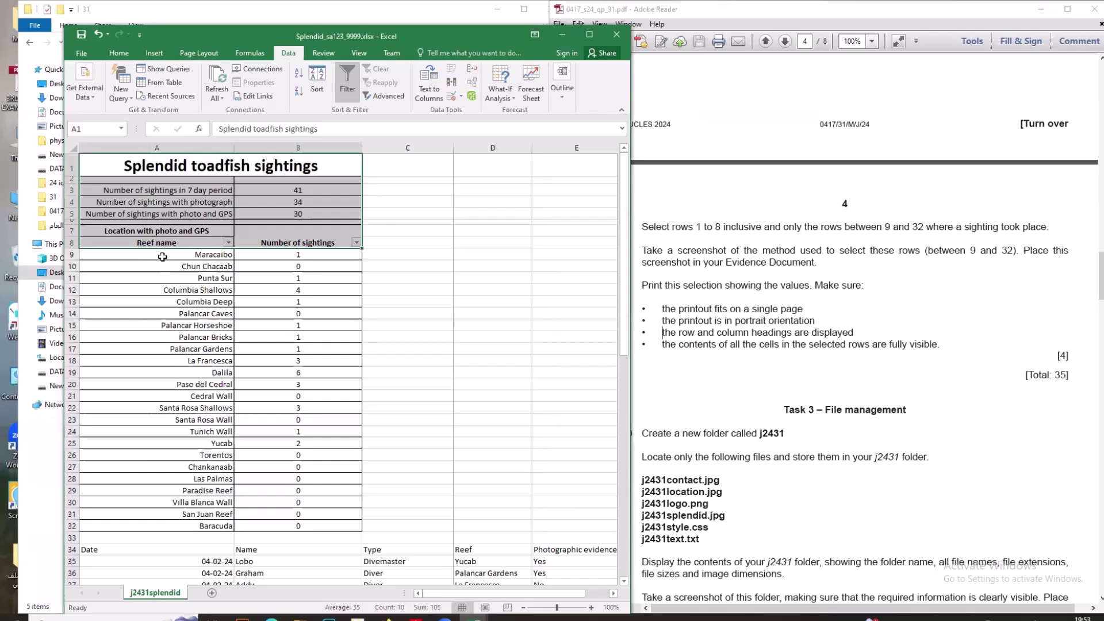
pyautogui.moveTo(127, 261); pyautogui.dragTo(305, 526)
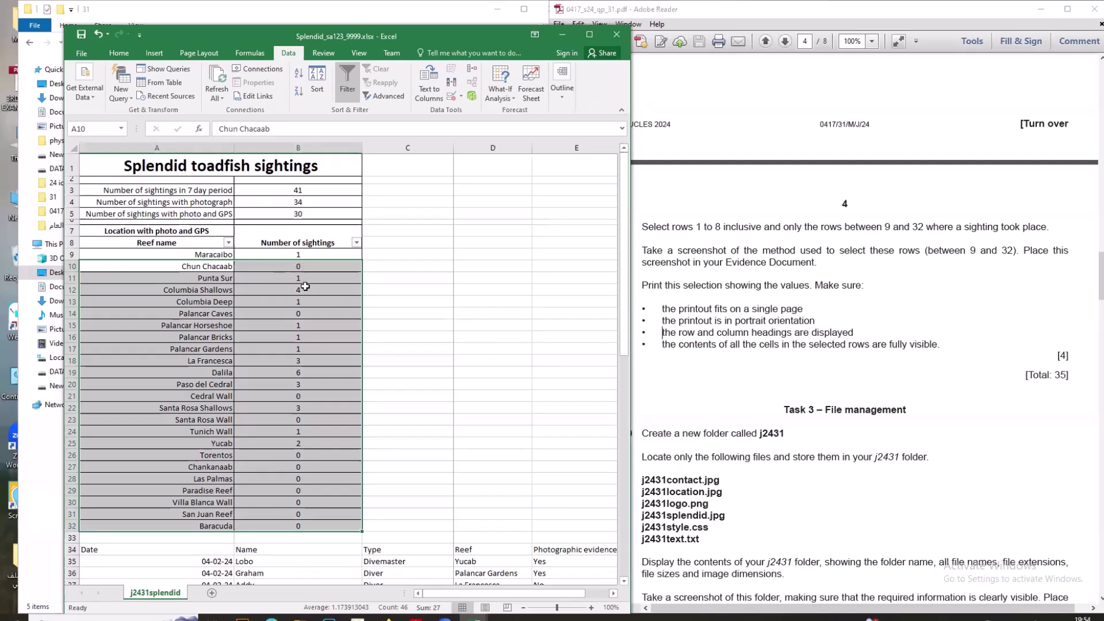
pyautogui.click(293, 338)
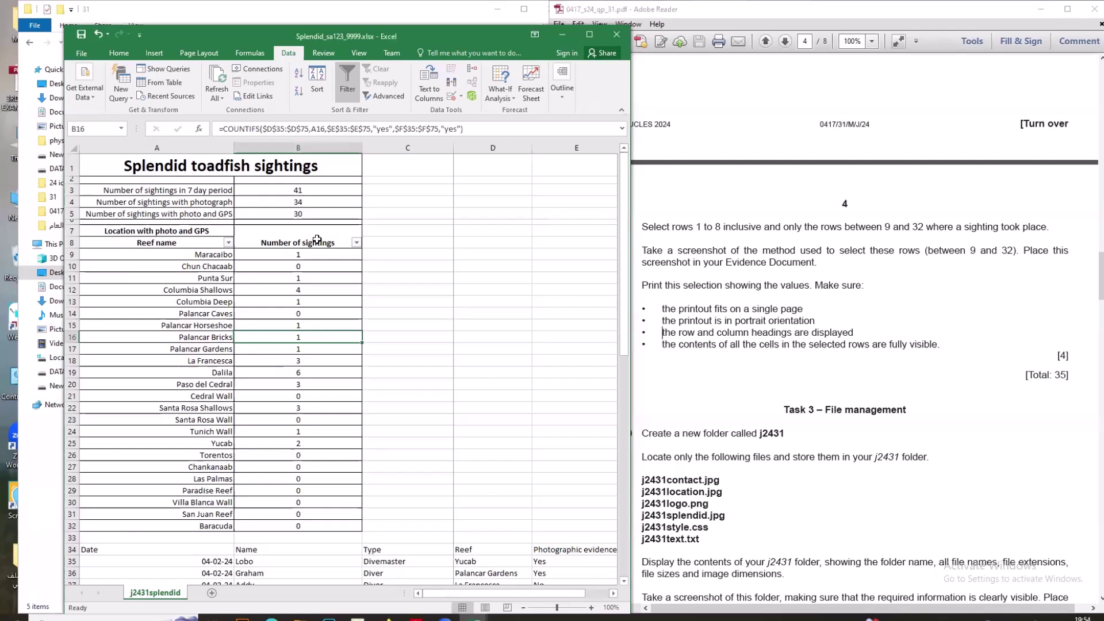
# Remove the existing filter from the reef table and reapply it from the Number of sightings heading.
pyautogui.click(353, 94)
pyautogui.click(371, 314)
pyautogui.click(305, 243)
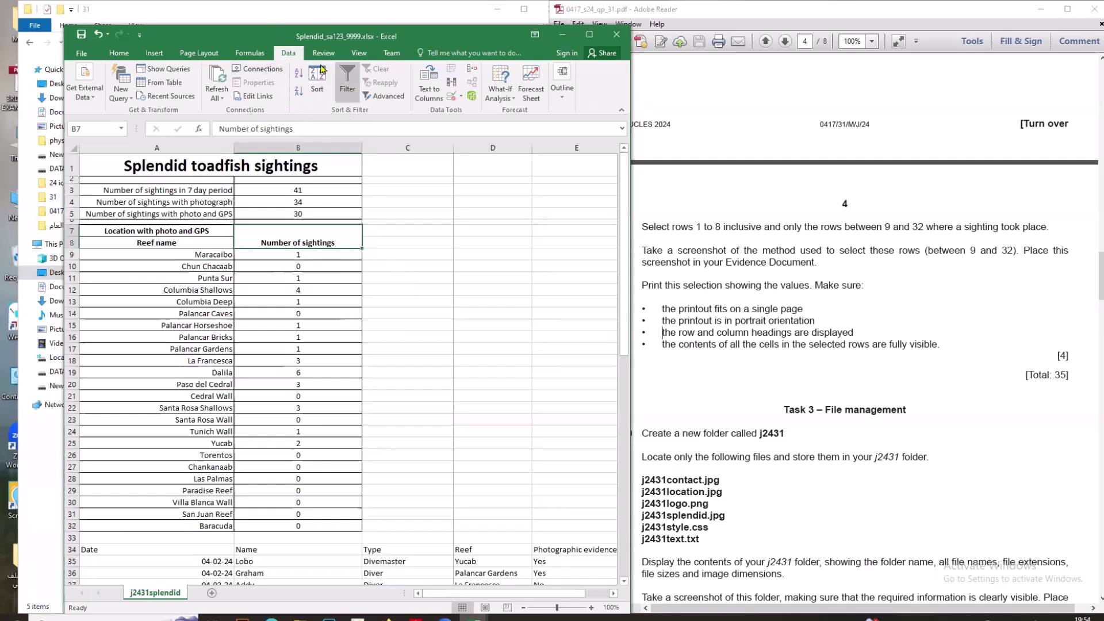
pyautogui.click(352, 92)
# Exclude the value 0 in the Number of sightings filter list and capture a screenshot of the filter choices as evidence.
pyautogui.click(356, 243)
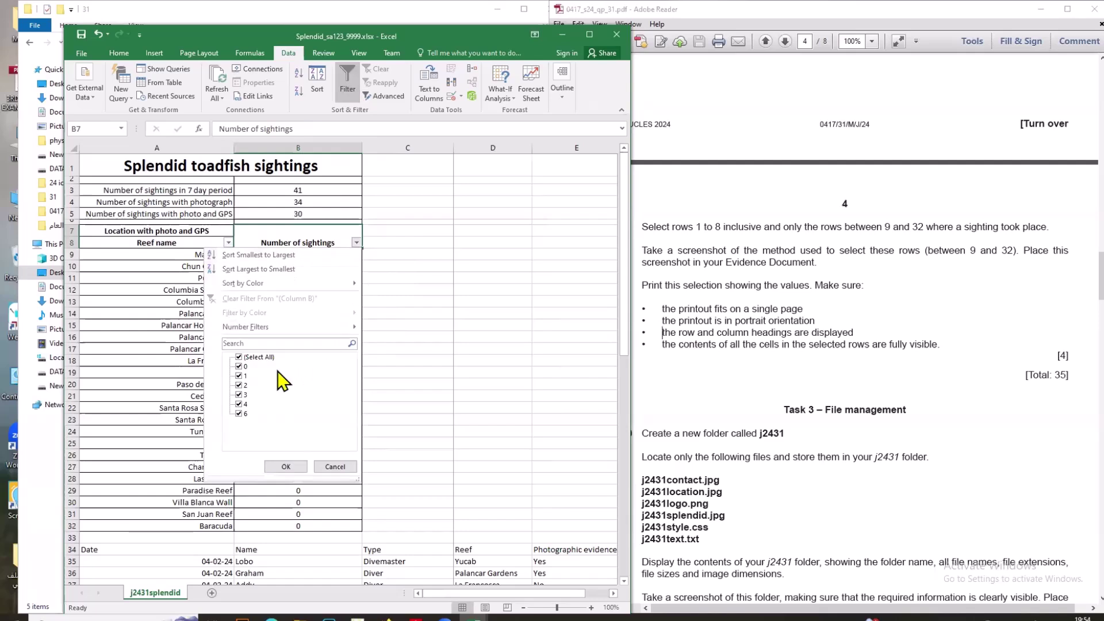
pyautogui.click(239, 367)
pyautogui.press('super+shift+s')
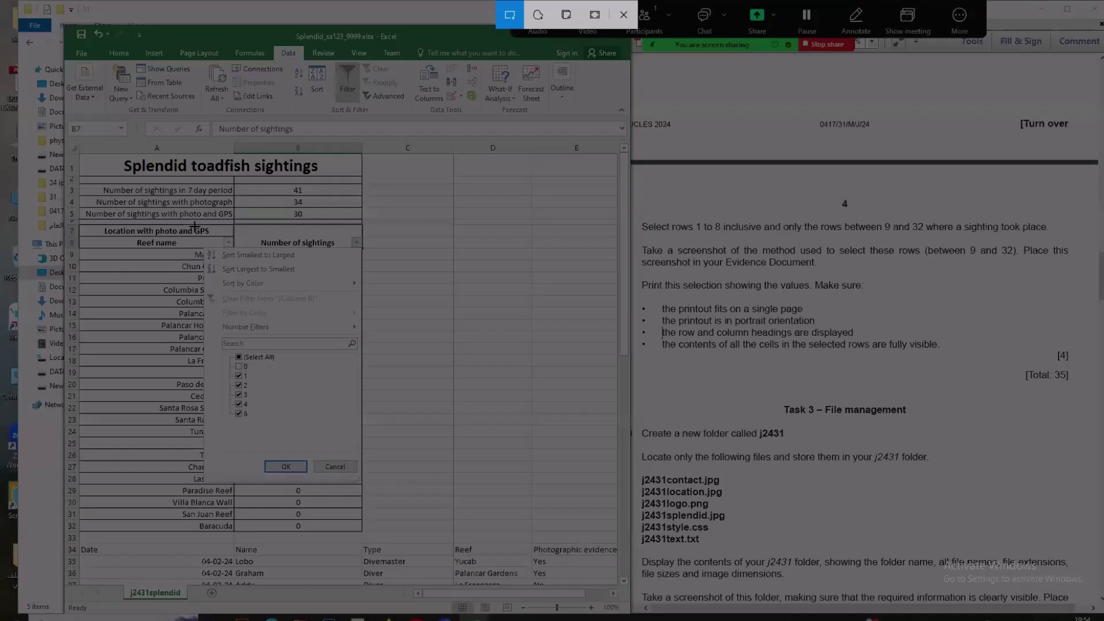
pyautogui.moveTo(187, 227); pyautogui.dragTo(419, 526)
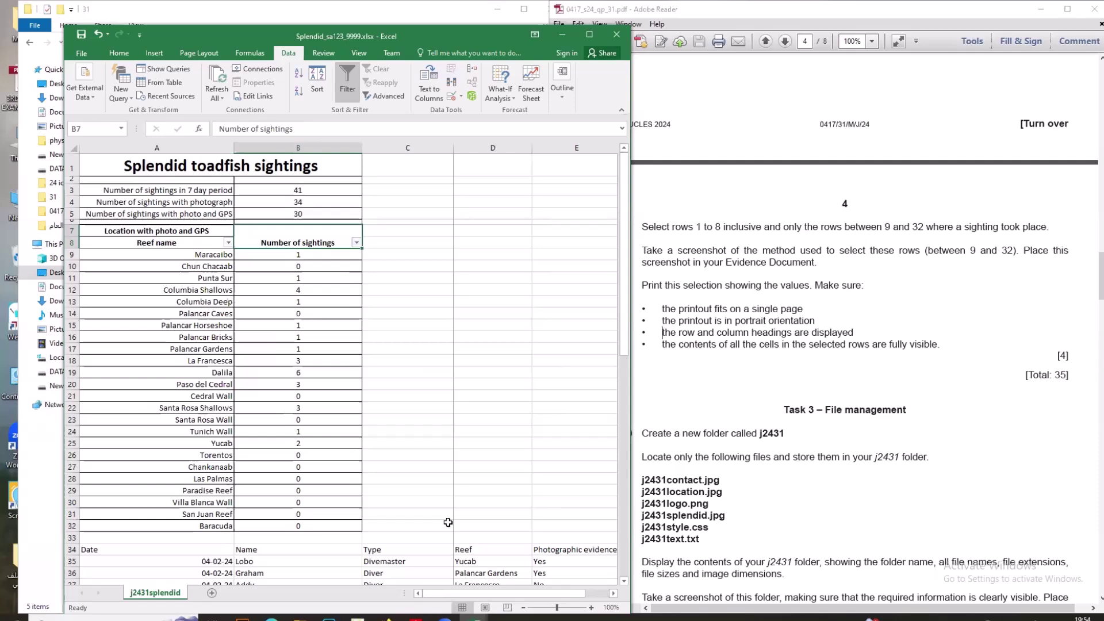
# Filter the Number of sightings column with a custom number filter showing rows that do not equal 0.
pyautogui.click(357, 243)
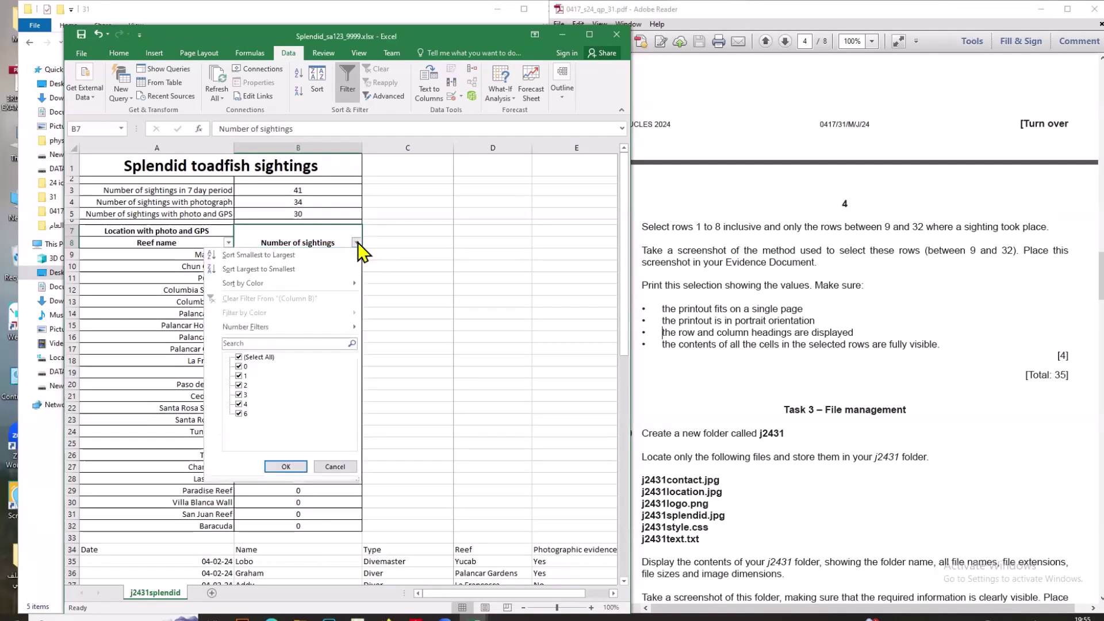
pyautogui.moveTo(344, 326)
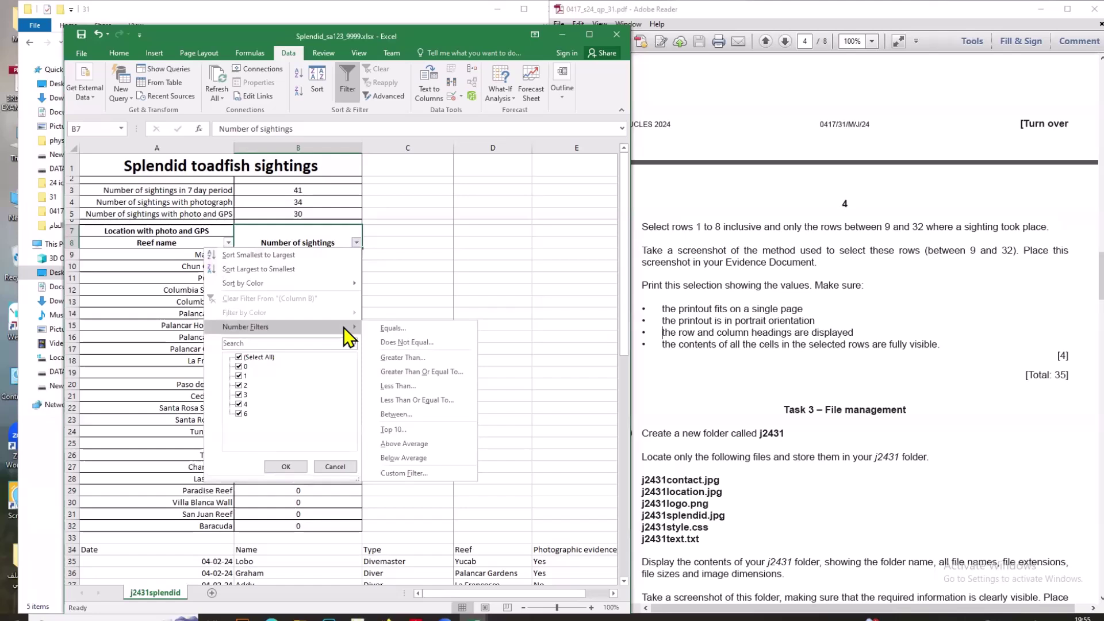
pyautogui.click(419, 342)
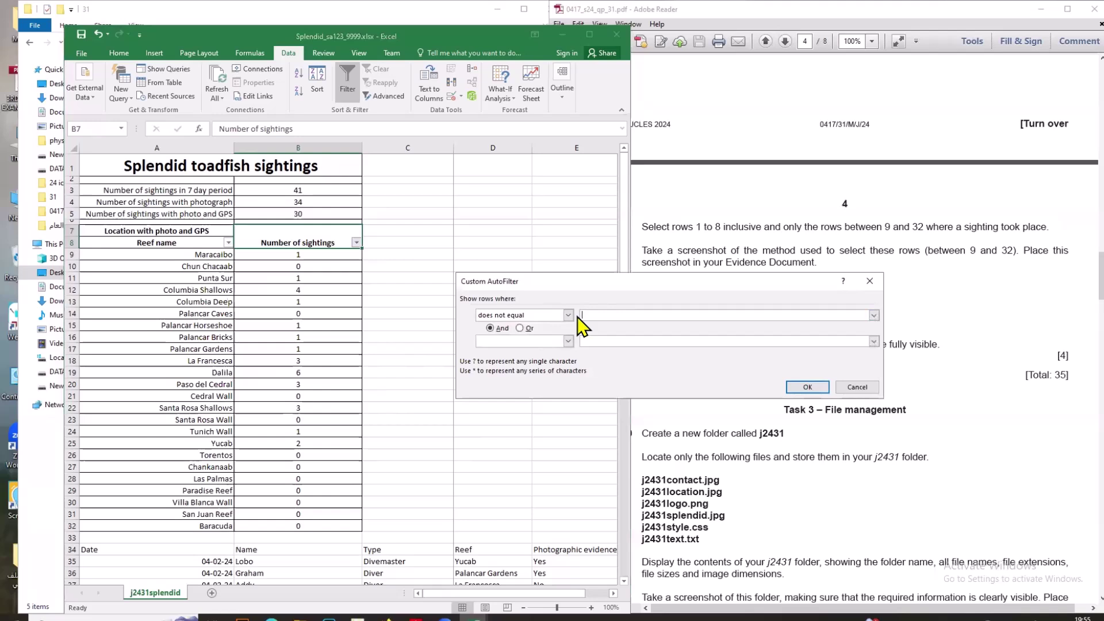
pyautogui.write('0')
pyautogui.moveTo(516, 284); pyautogui.dragTo(426, 241)
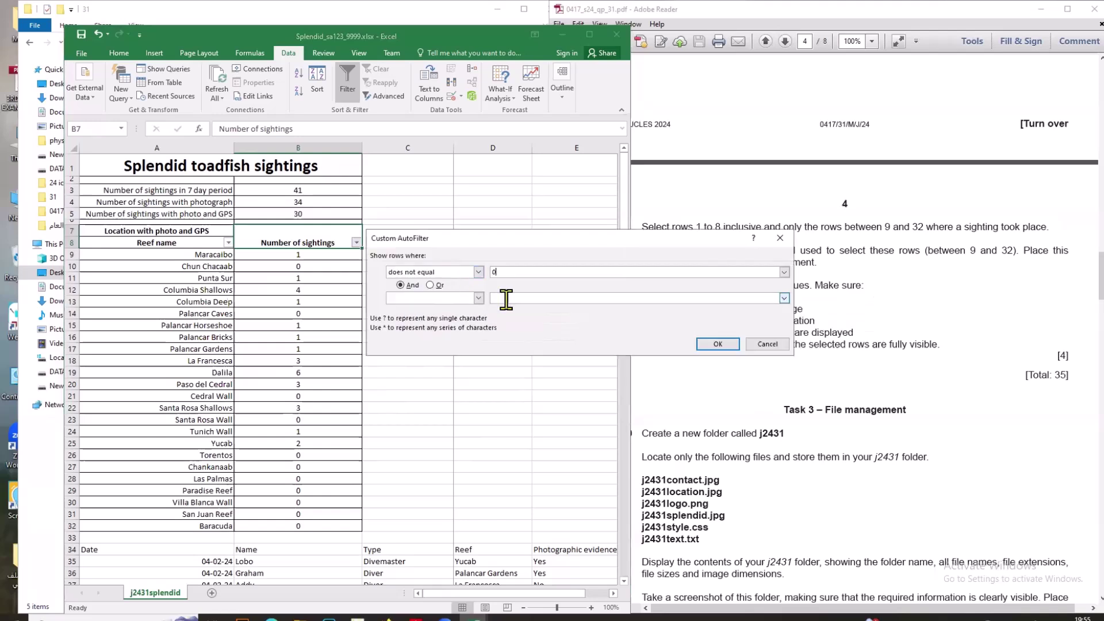
pyautogui.click(717, 344)
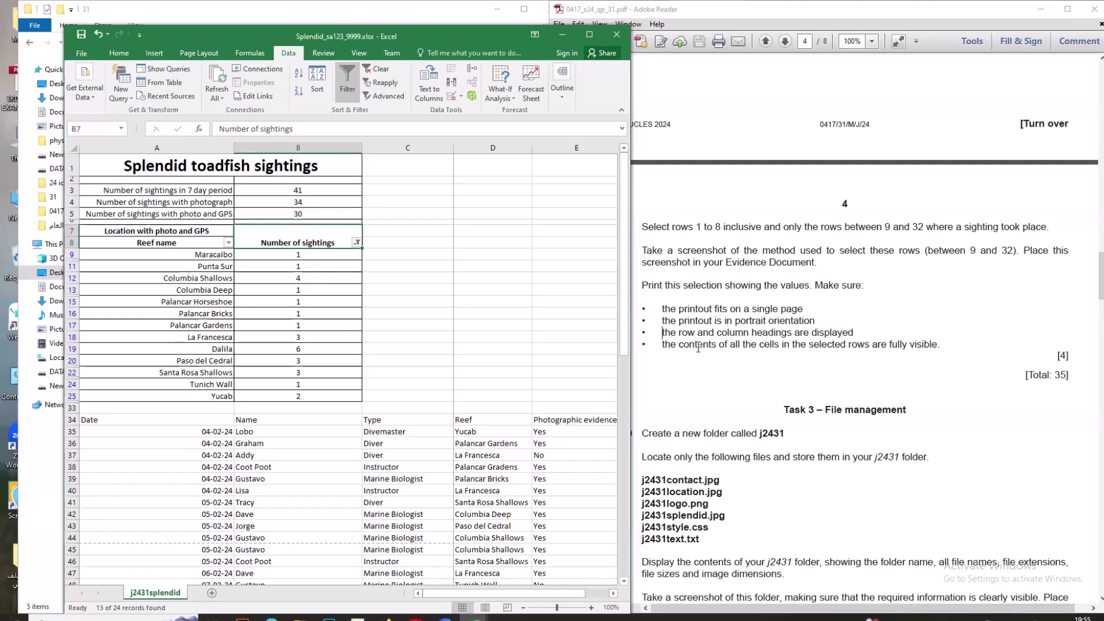
# Set the title, summary and filtered reef rows, A1:B25, as the print area.
pyautogui.click(126, 255)
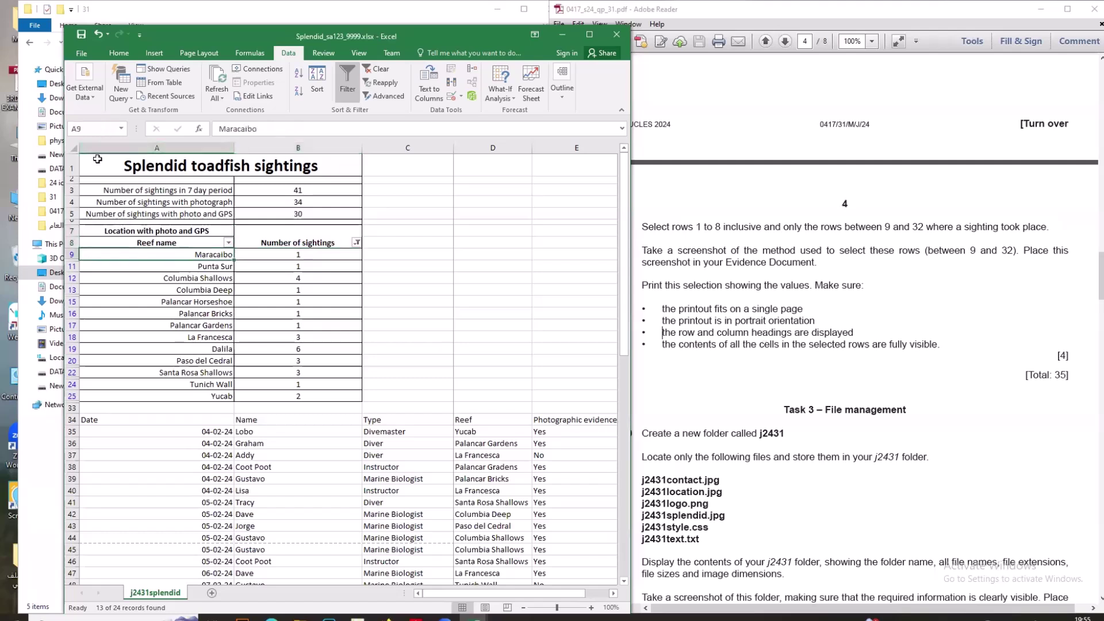
pyautogui.moveTo(106, 165); pyautogui.dragTo(300, 396)
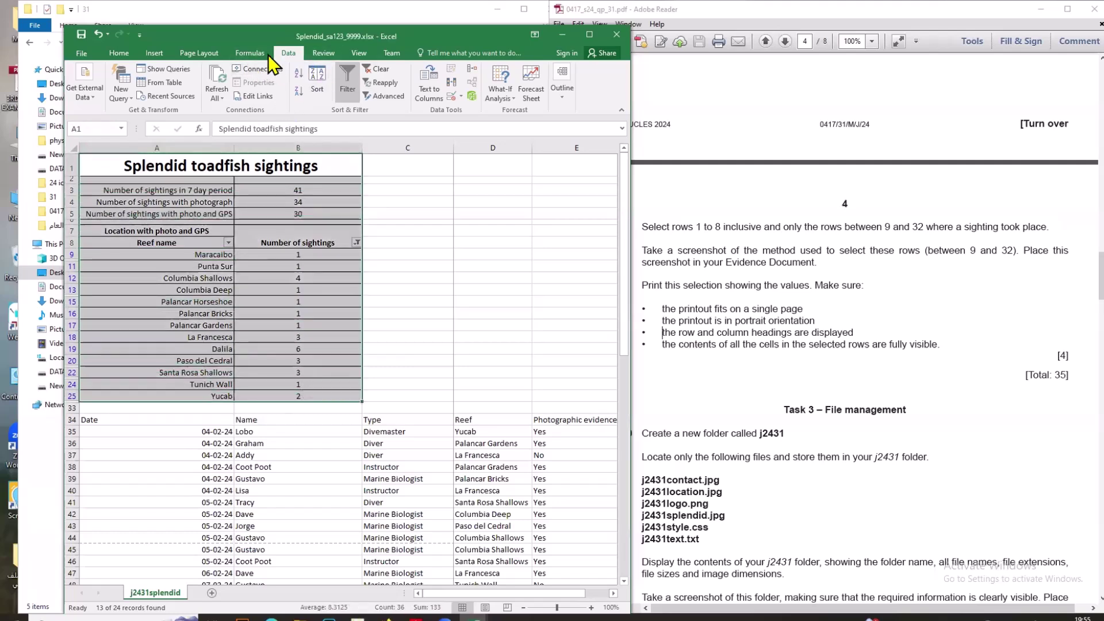
pyautogui.click(201, 52)
pyautogui.click(245, 91)
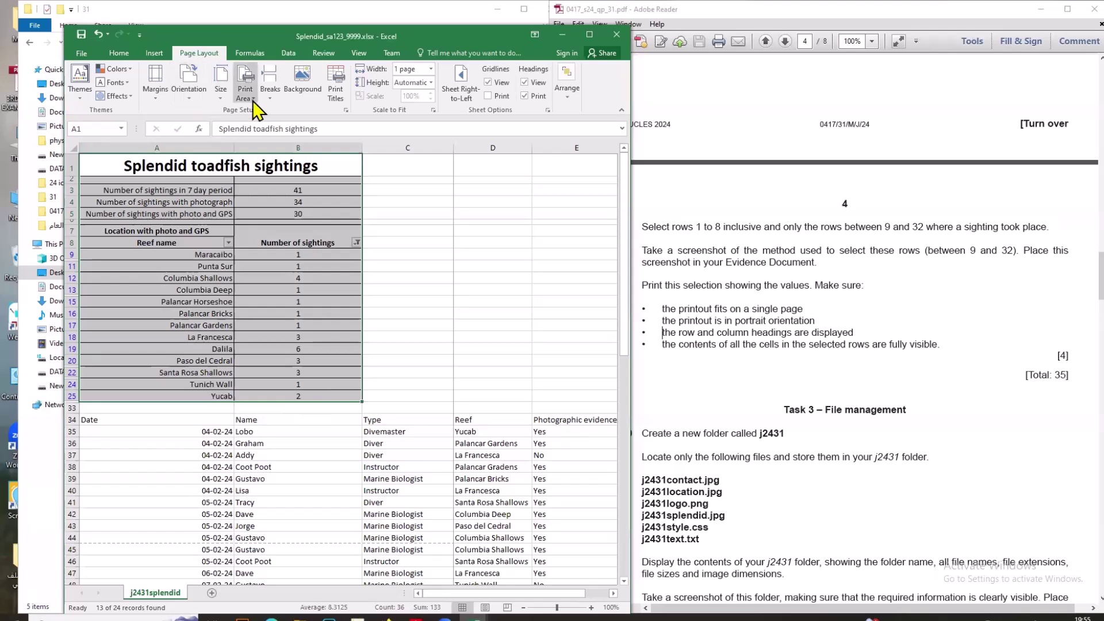
pyautogui.click(229, 110)
# Change the printout to Portrait Orientation in the print settings and return to the worksheet.
pyautogui.click(81, 52)
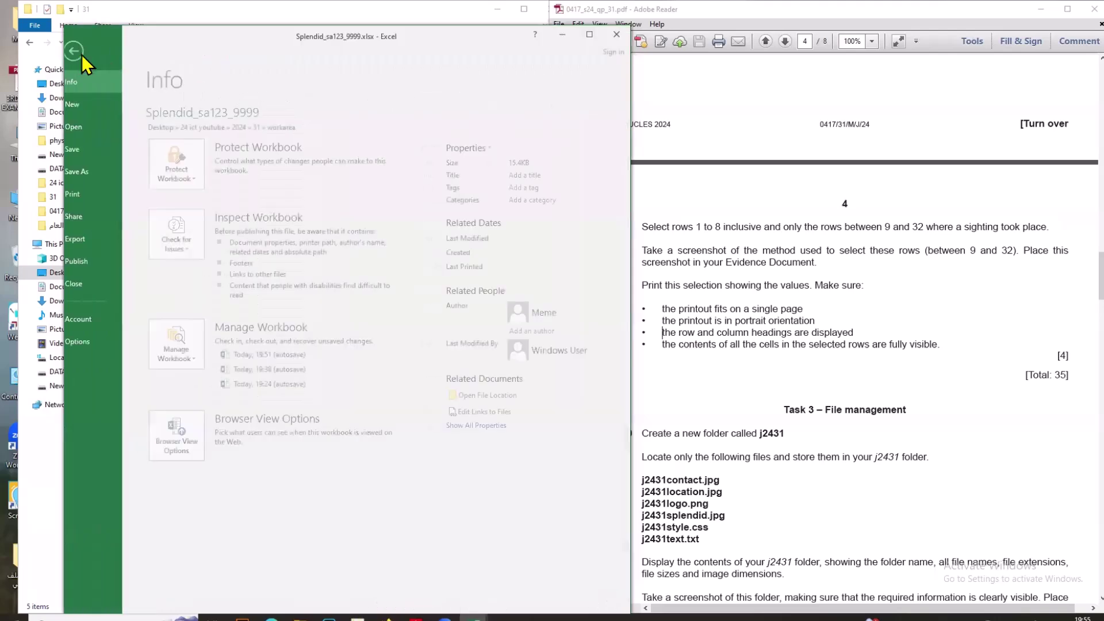
pyautogui.click(98, 195)
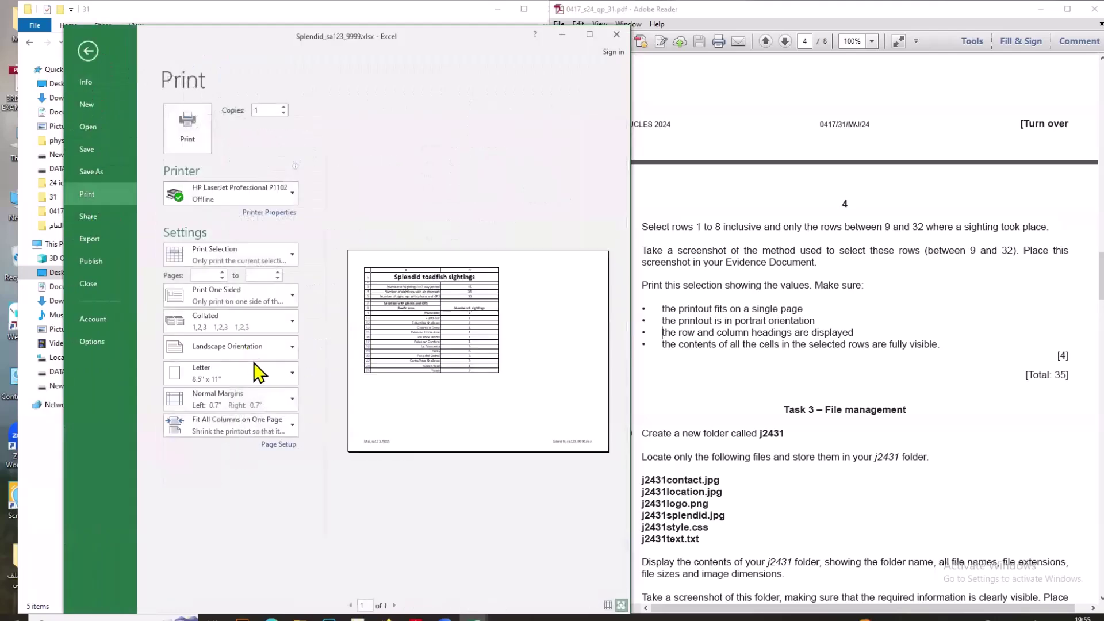
pyautogui.click(277, 358)
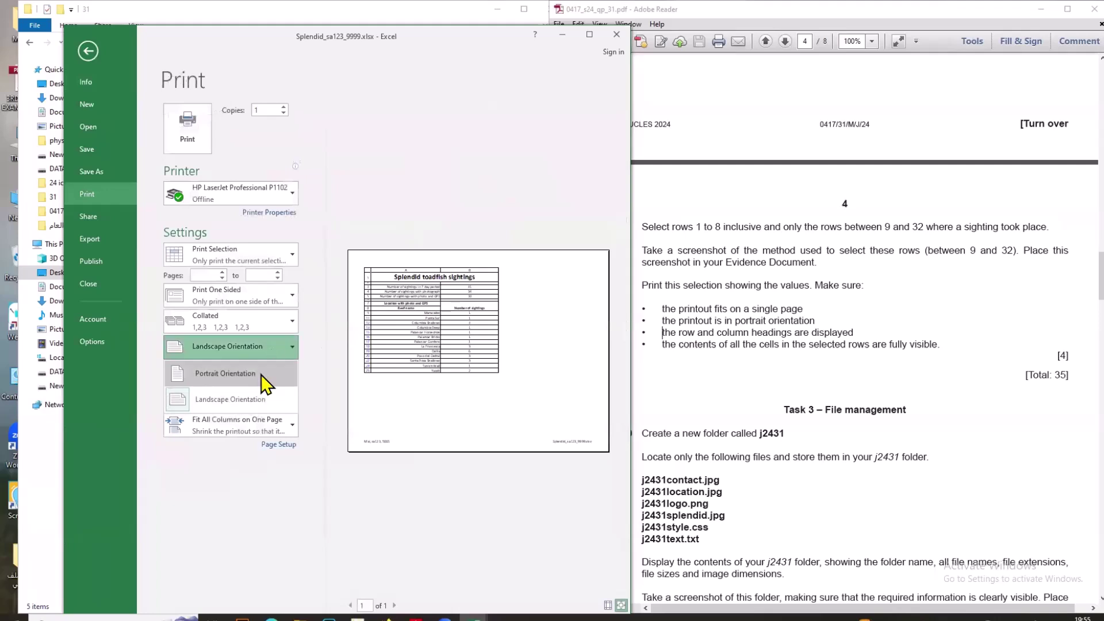
pyautogui.click(264, 375)
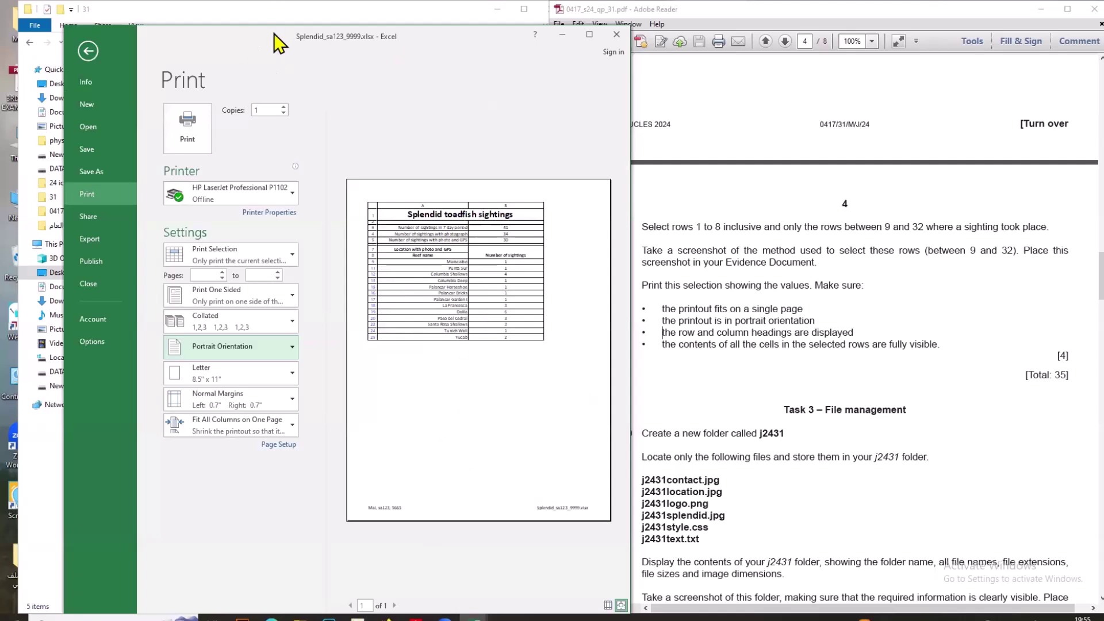
pyautogui.click(92, 48)
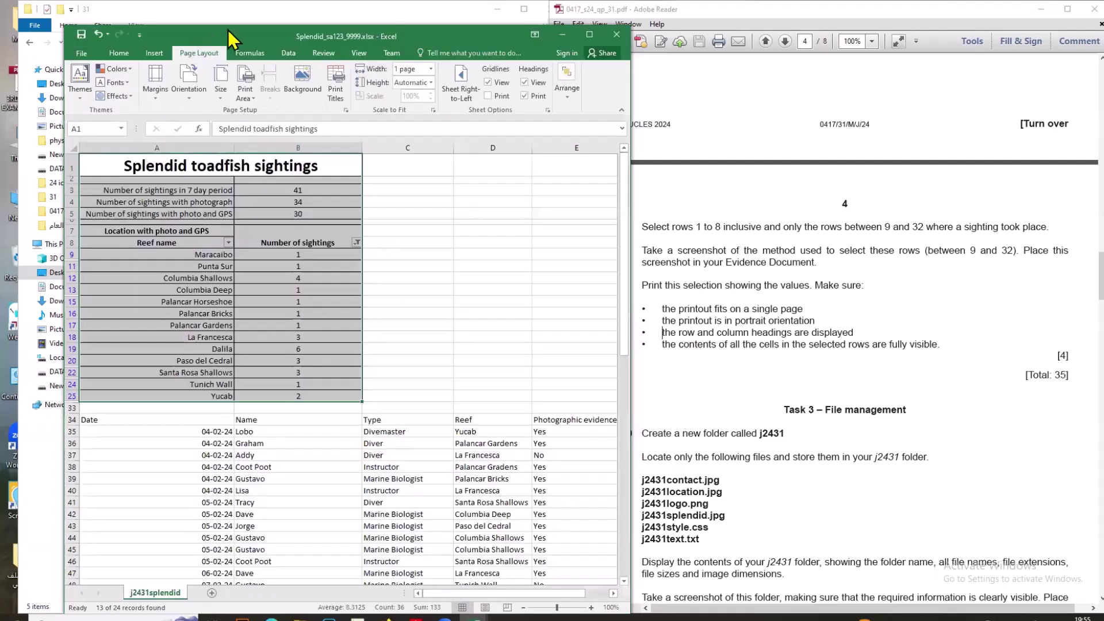
# Check the filtered printout in the enlarged print preview, then return to the worksheet and minimize the workbook window.
pyautogui.click(25, 37)
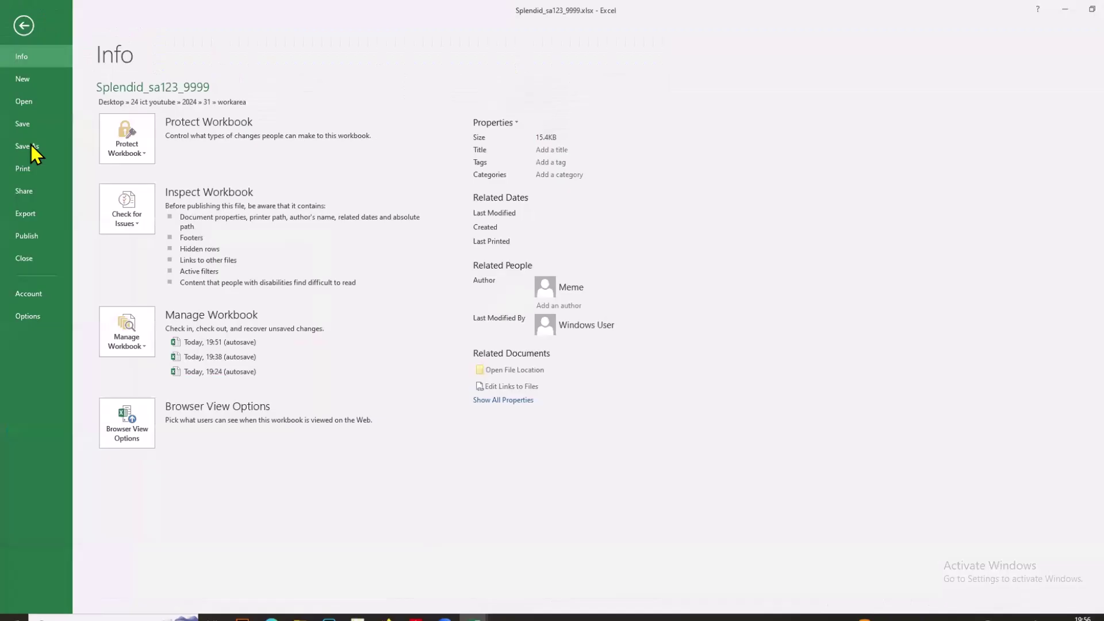
pyautogui.click(23, 169)
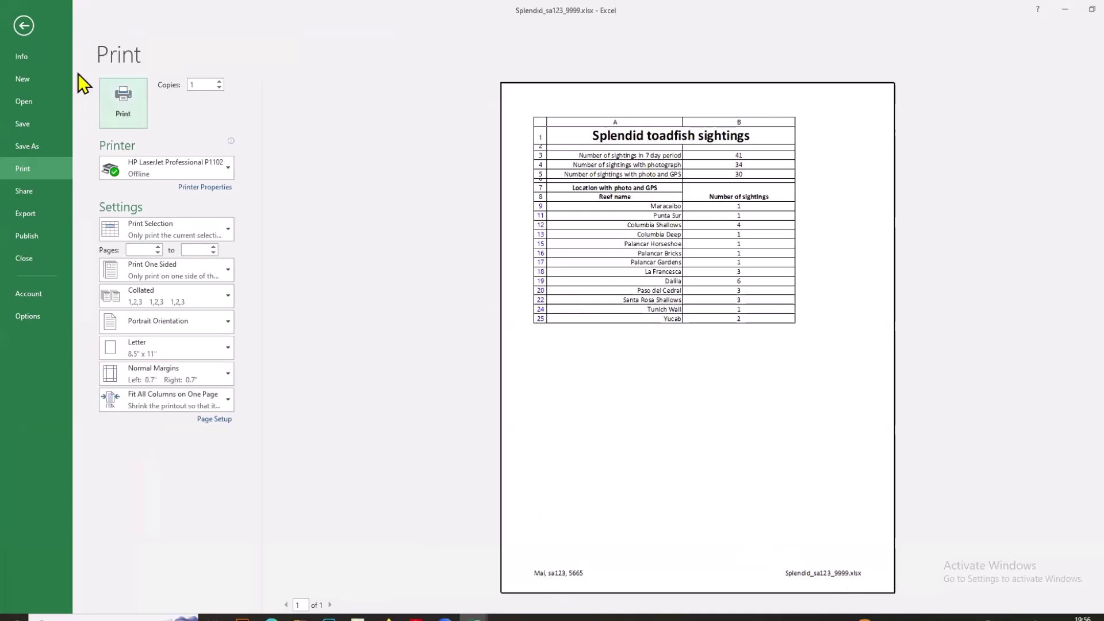
pyautogui.click(24, 26)
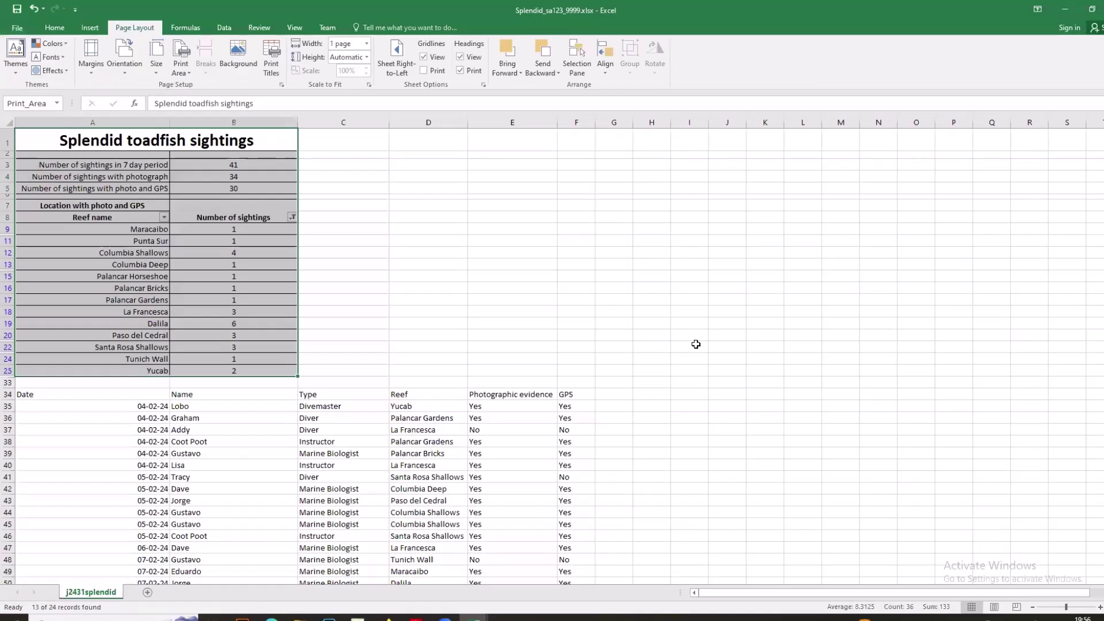
pyautogui.click(1067, 9)
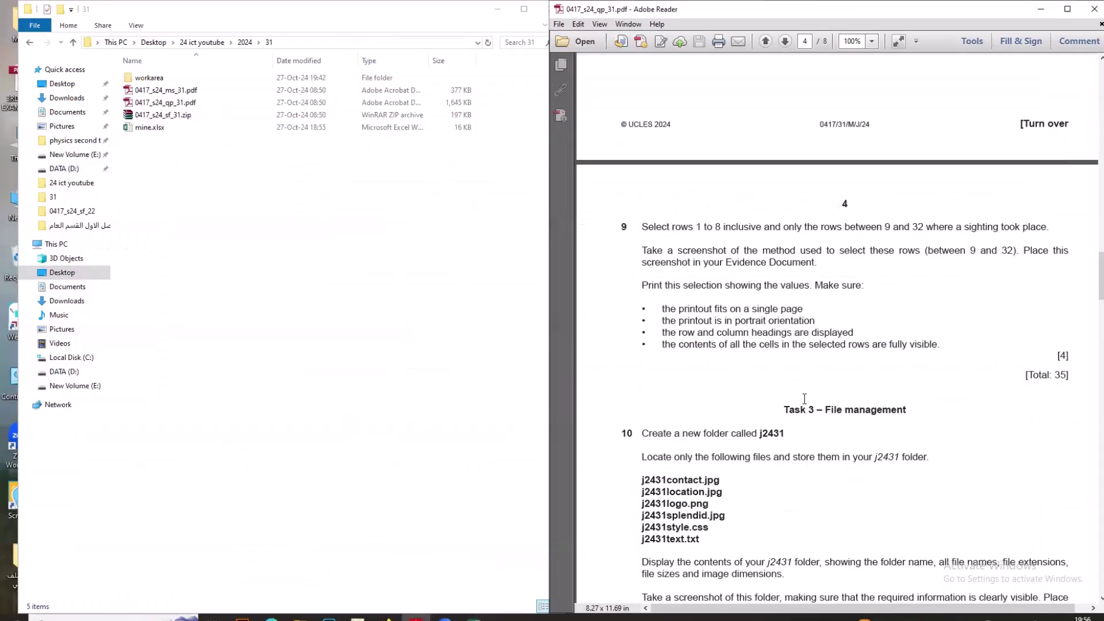